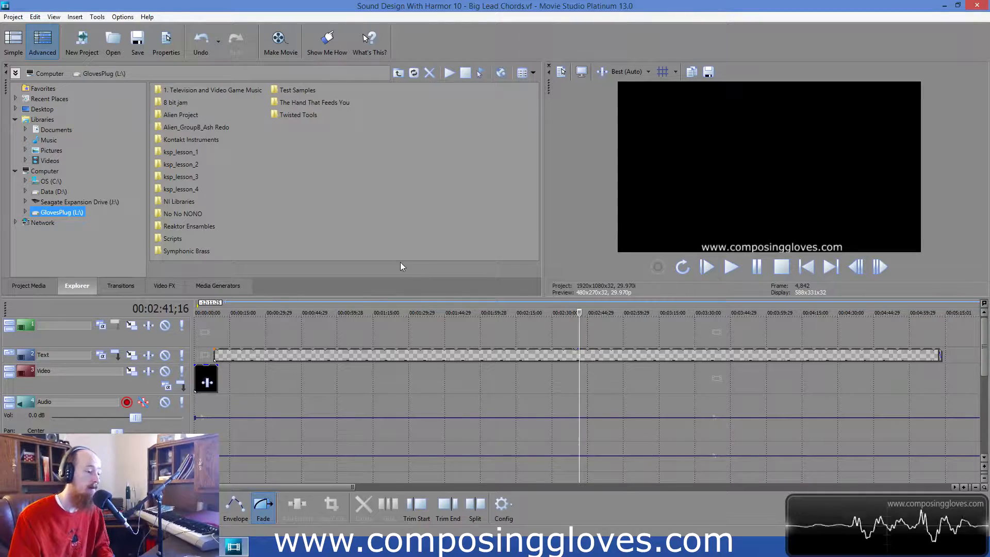
Switch the workspace to the Simple layout and return to the Advanced layout.
drag(354, 486, 429, 478)
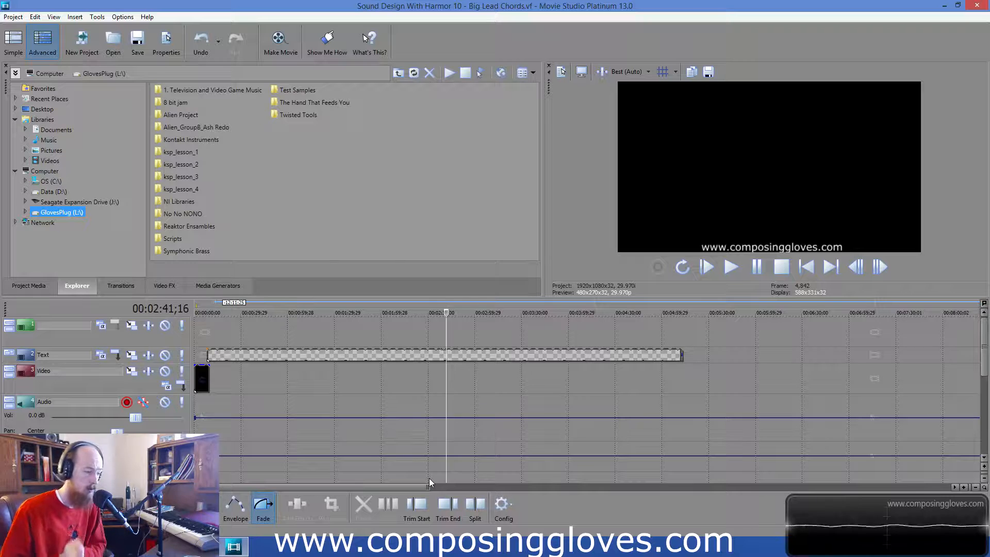
click(14, 41)
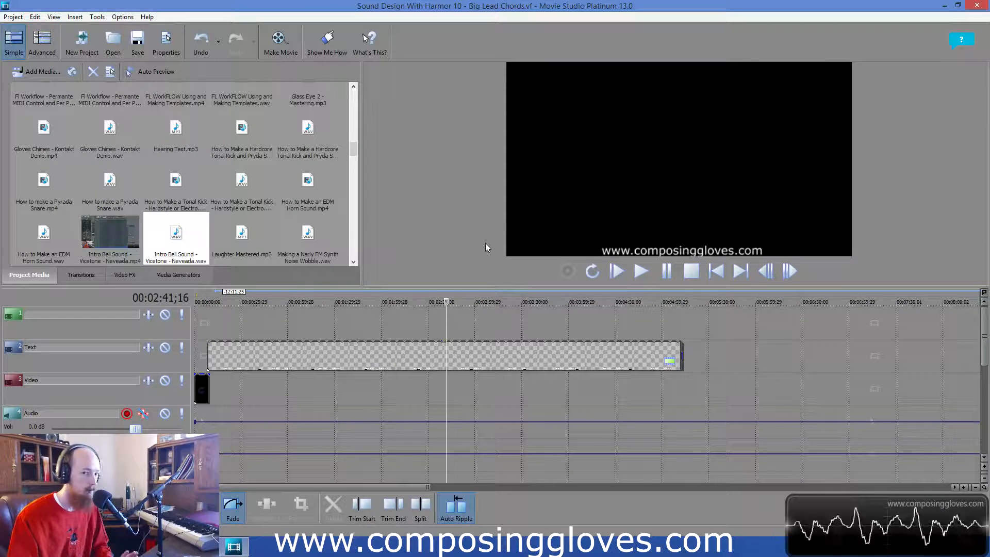
click(42, 40)
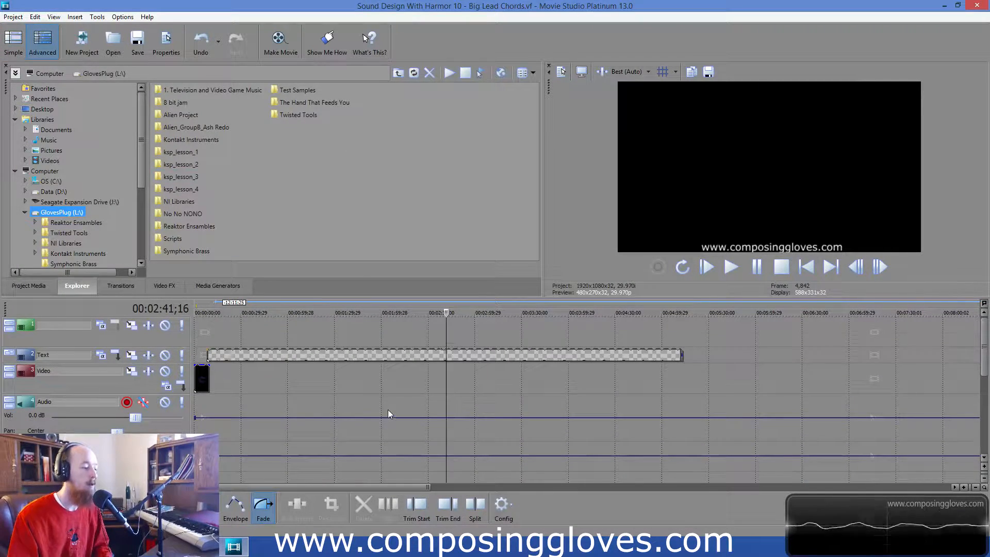
Look through the project's track list from the Text and Video tracks to the empty tracks below Intro Music.
scroll(388, 410, down, 5)
scroll(349, 410, up, 5)
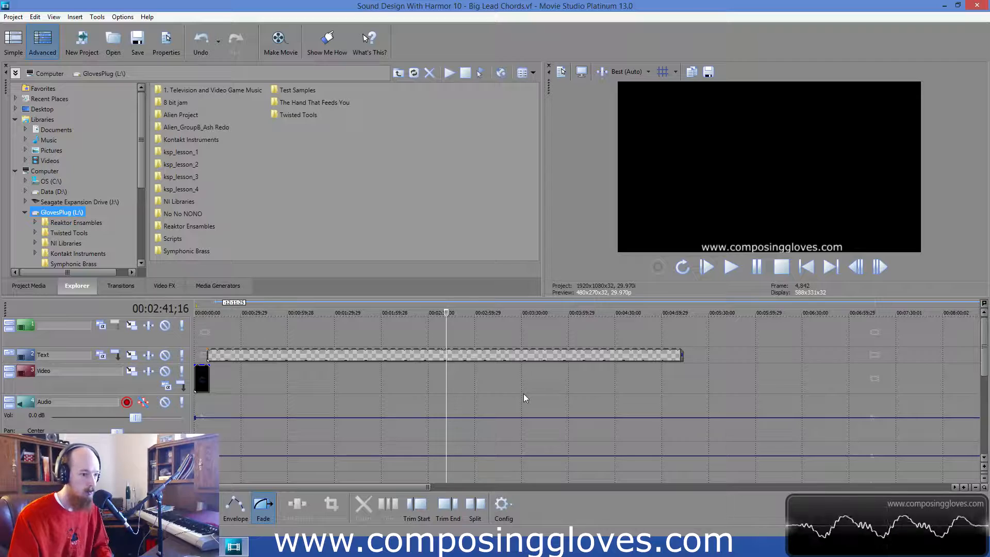
scroll(321, 394, down, 5)
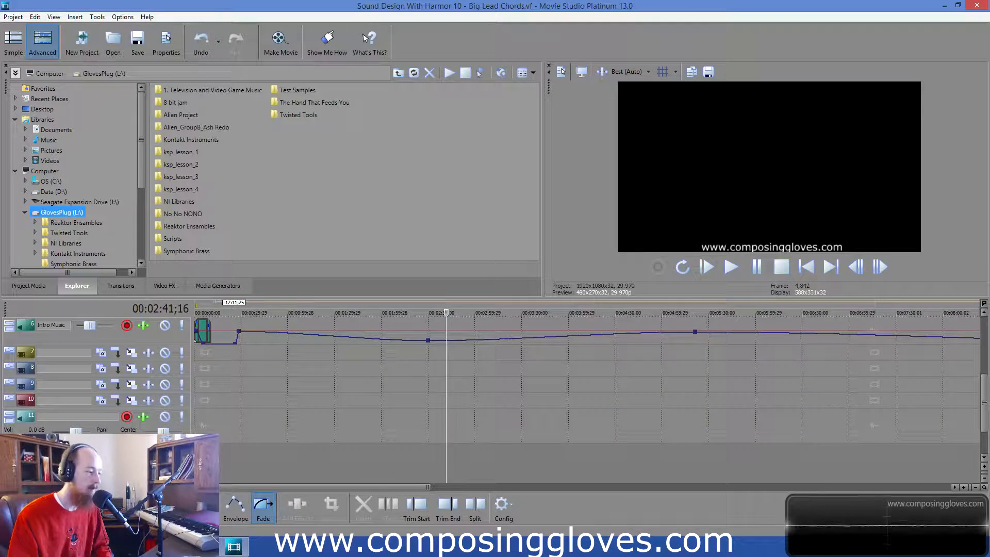
scroll(212, 446, up, 2)
scroll(180, 443, up, 5)
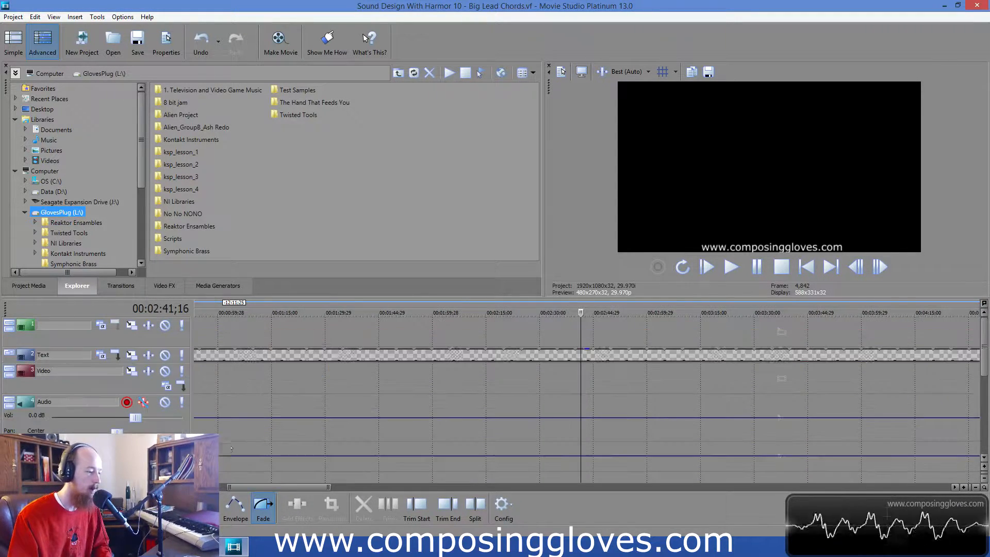
scroll(211, 416, down, 3)
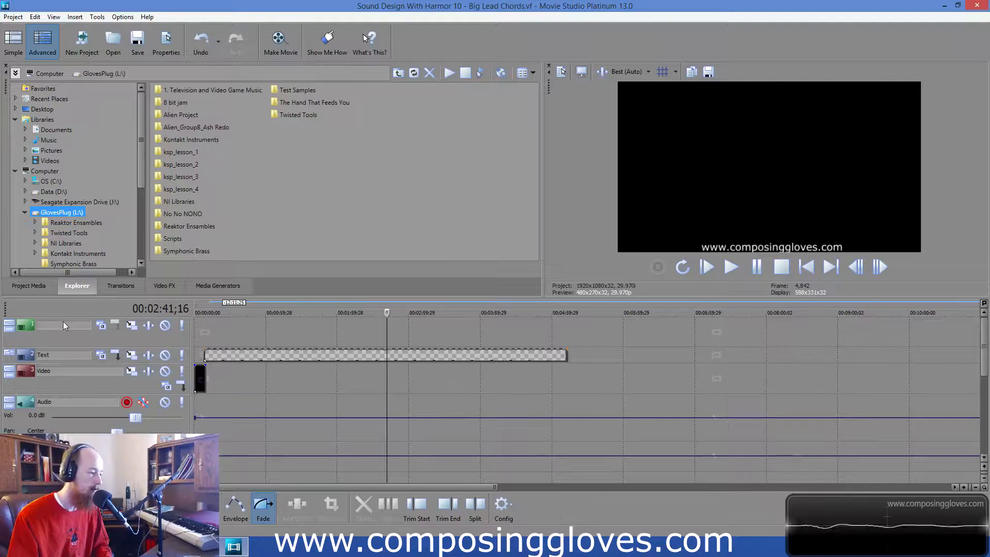
Select the Video track and check the options for inserting audio and video tracks without adding one.
double_click(54, 355)
key(Return)
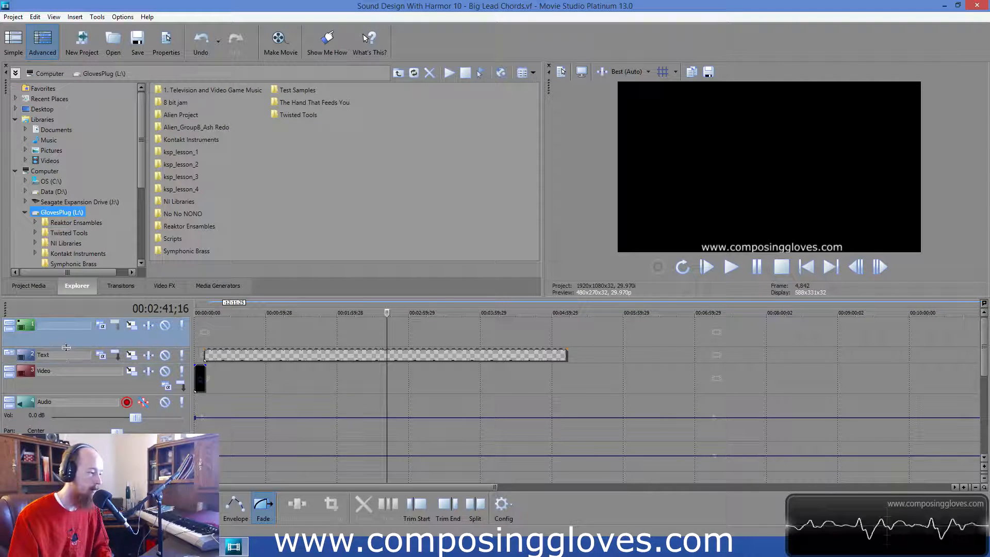
click(64, 385)
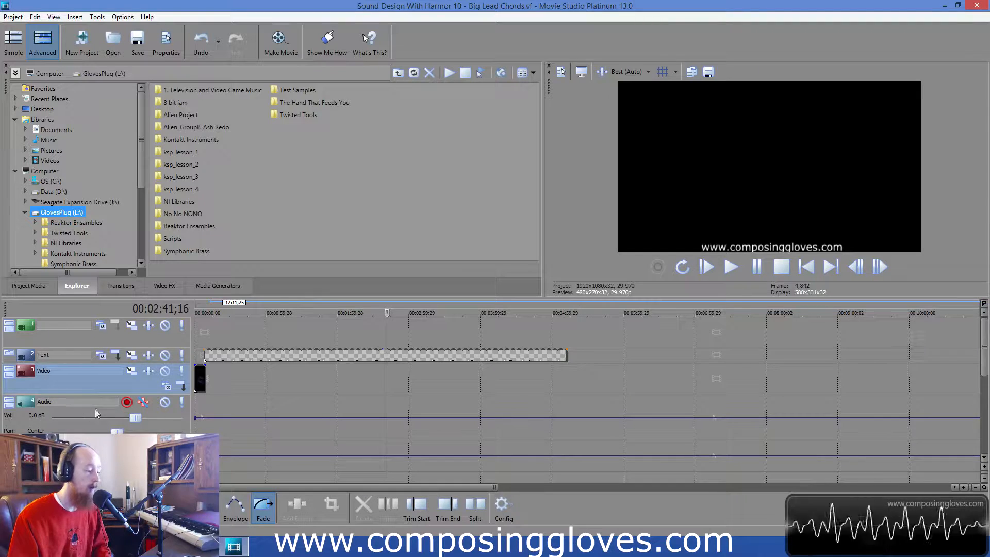
scroll(291, 395, down, 5)
right_click(101, 388)
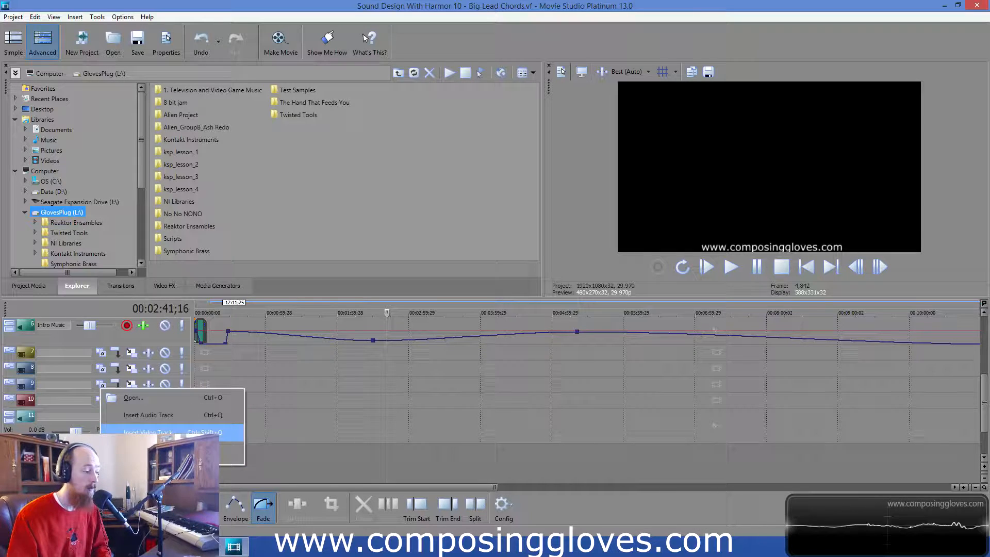
key(Escape)
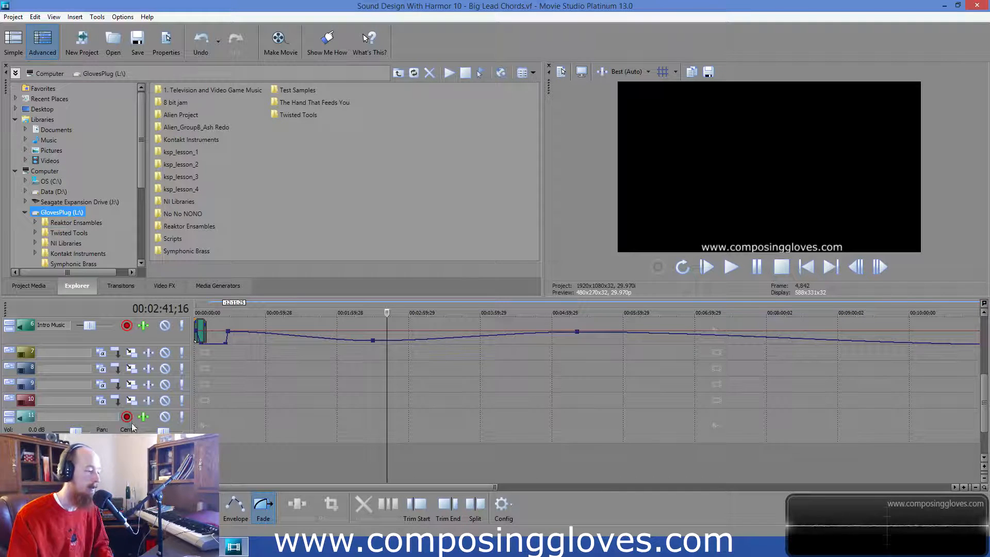
scroll(280, 459, up, 5)
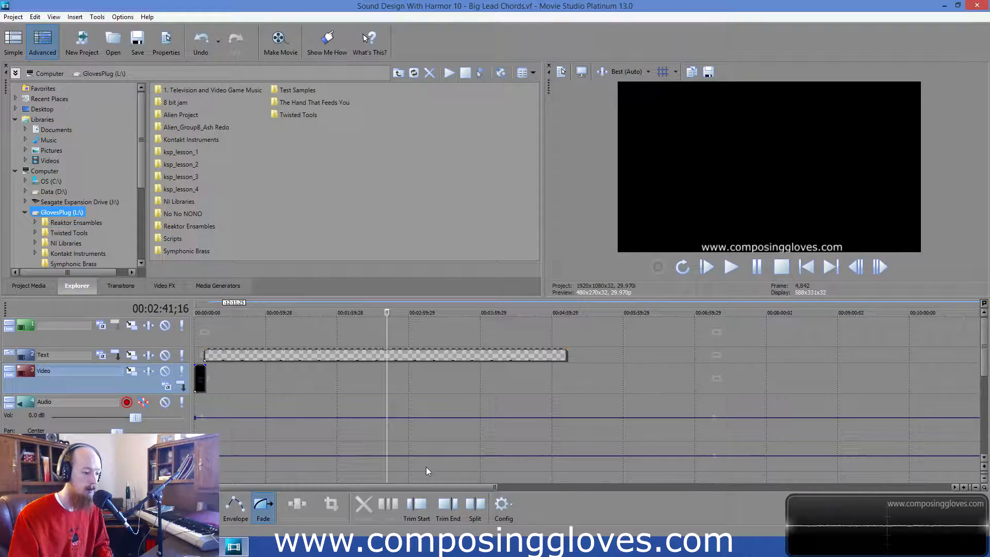
Inspect the timeline by moving through its tracks and along its length, and by enlarging it around the cursor.
drag(416, 486, 255, 488)
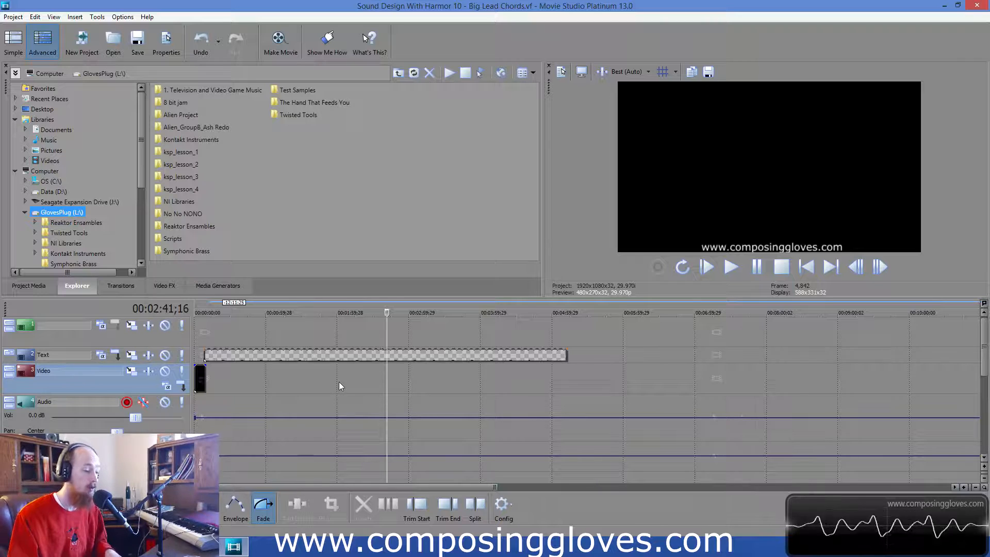
scroll(340, 385, down, 3)
scroll(340, 386, down, 3)
scroll(340, 385, up, 6)
scroll(340, 386, down, 3)
scroll(340, 385, up, 3)
scroll(339, 386, down, 1)
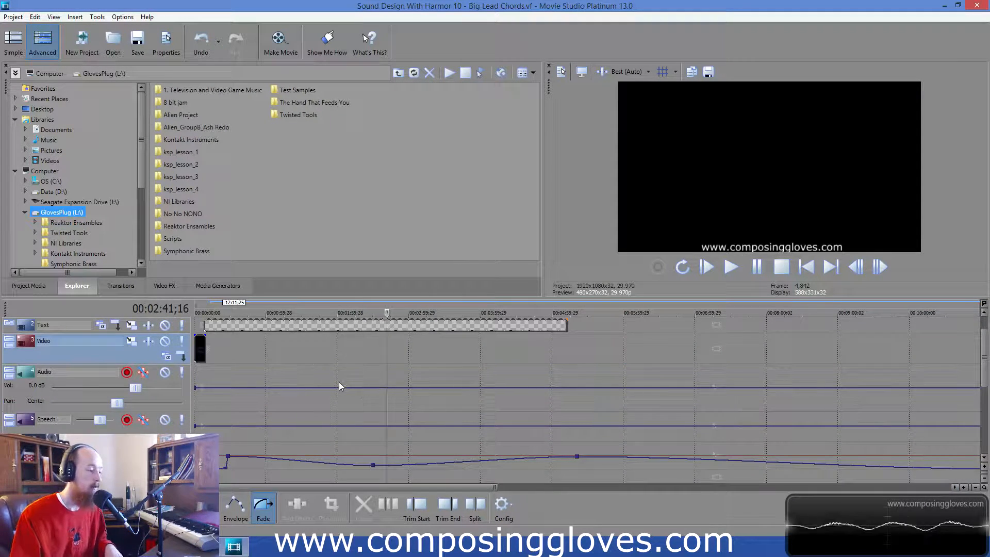
scroll(339, 386, right, 5)
scroll(339, 386, left, 5)
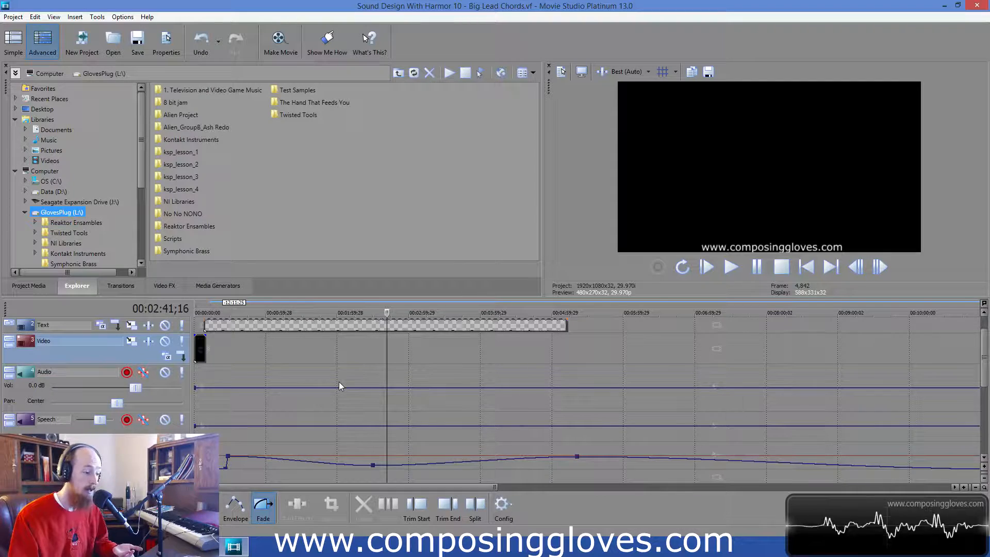
scroll(414, 373, up, 3)
scroll(413, 372, up, 4)
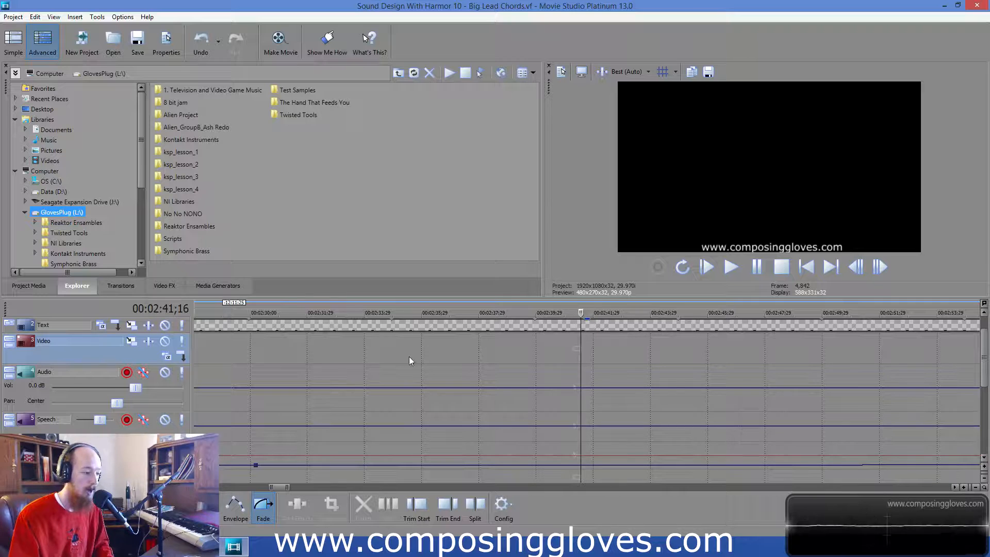
Play the project from about the 30-second mark and inspect the timeline at several zoom levels during playback.
scroll(408, 357, down, 8)
click(213, 311)
key(space)
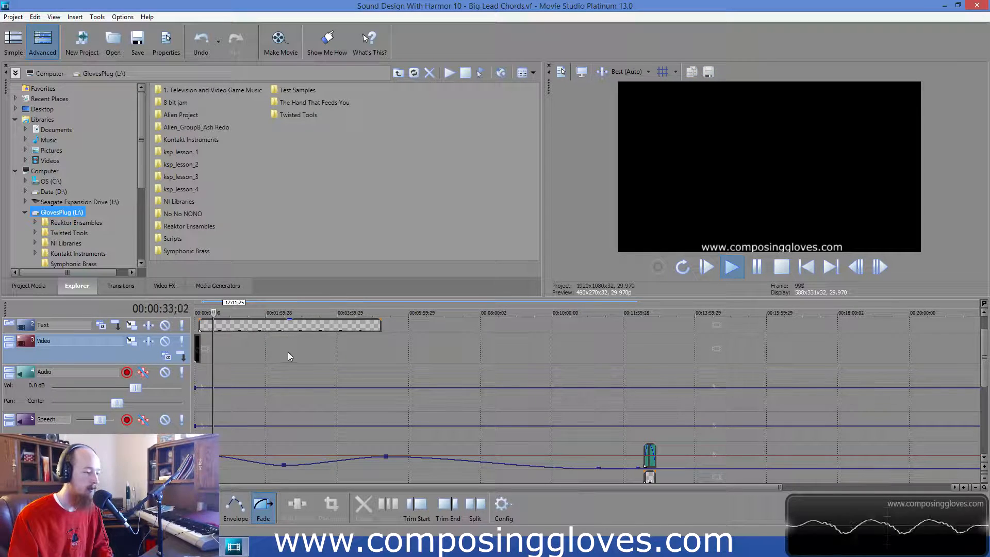
scroll(608, 343, up, 15)
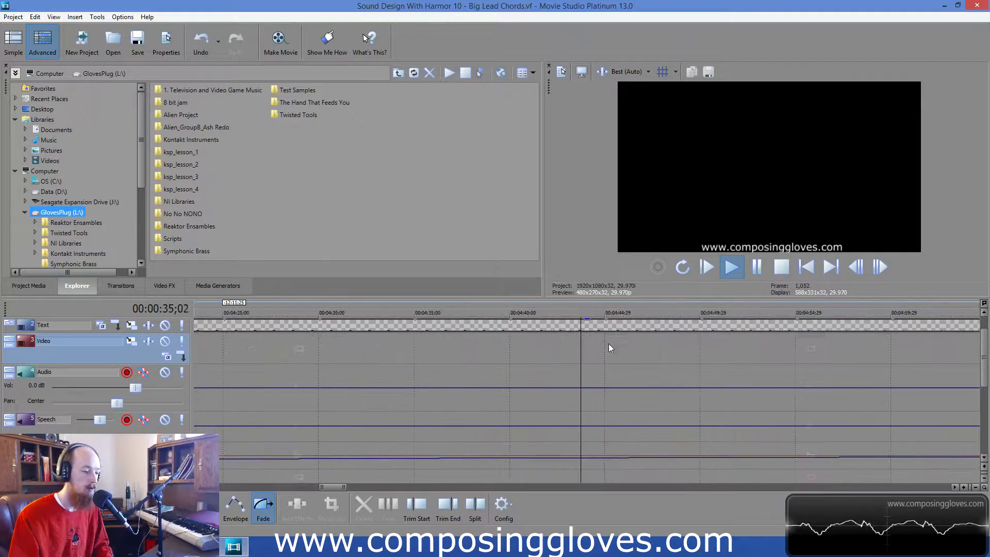
scroll(617, 343, down, 8)
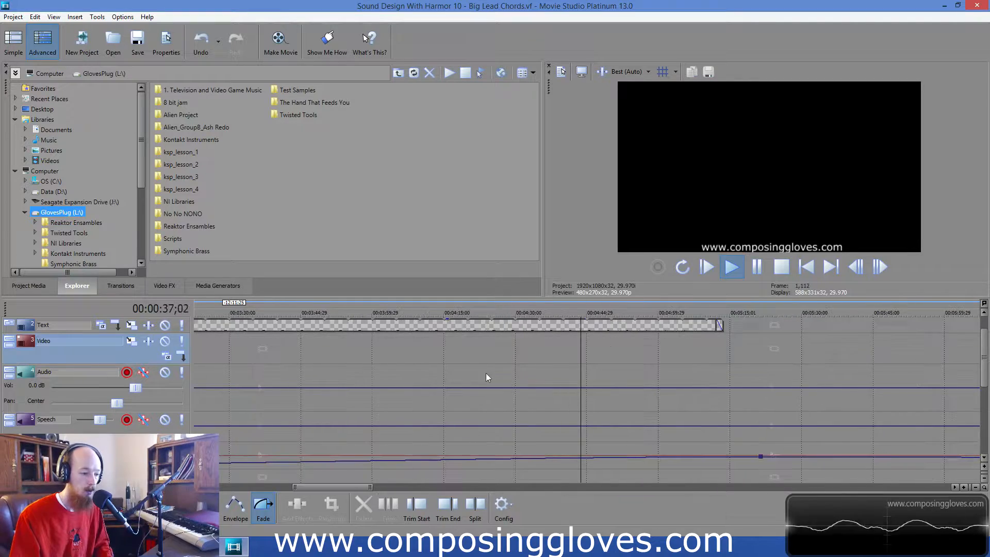
scroll(425, 345, down, 8)
scroll(438, 349, down, 3)
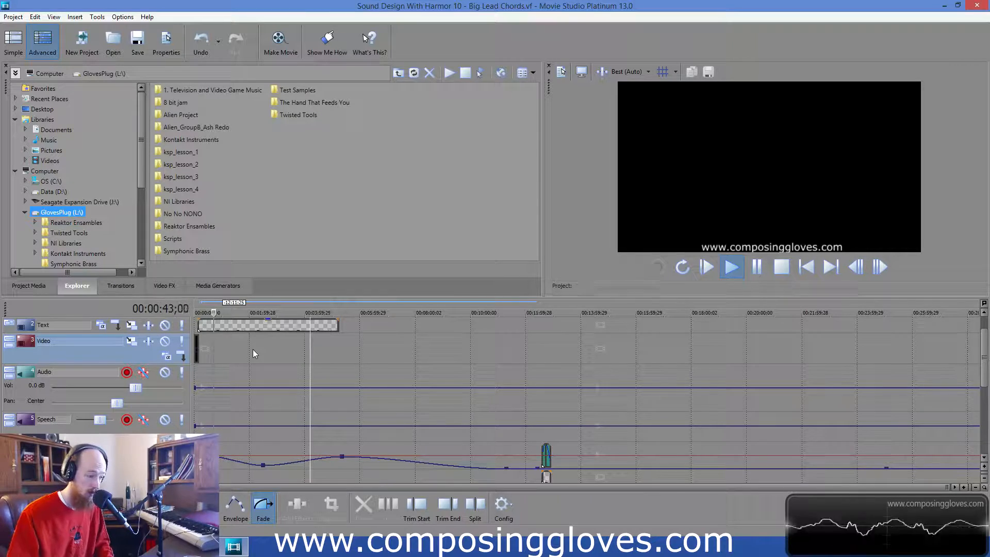
scroll(402, 374, up, 5)
scroll(505, 360, down, 2)
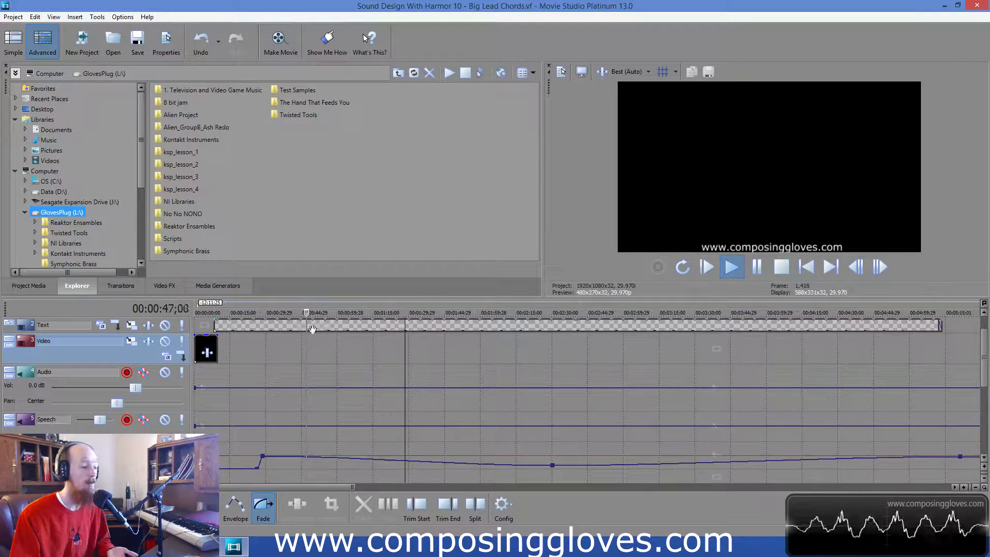
Place the edit cursor at several points along the timeline while playback runs, including on the Audio and Video tracks.
click(567, 354)
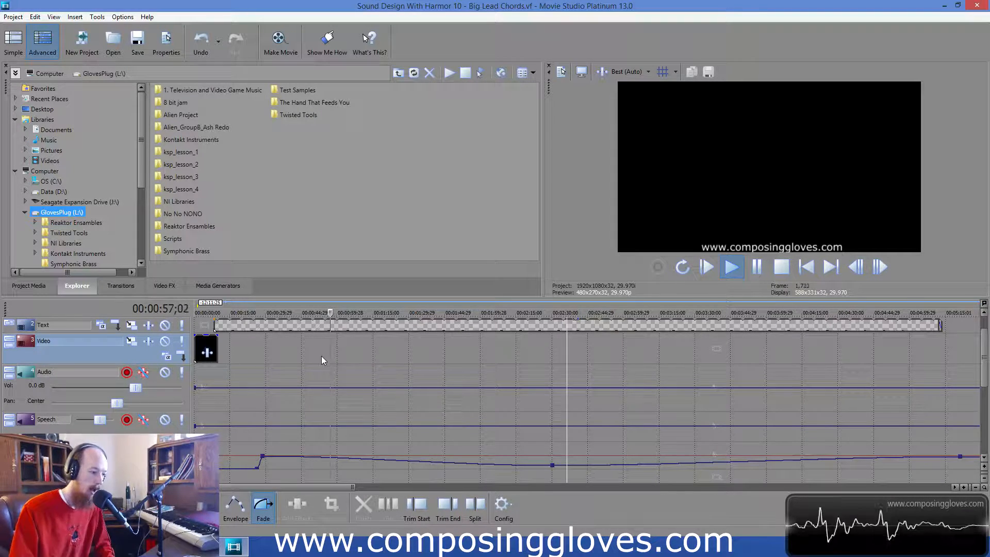
click(471, 311)
click(388, 370)
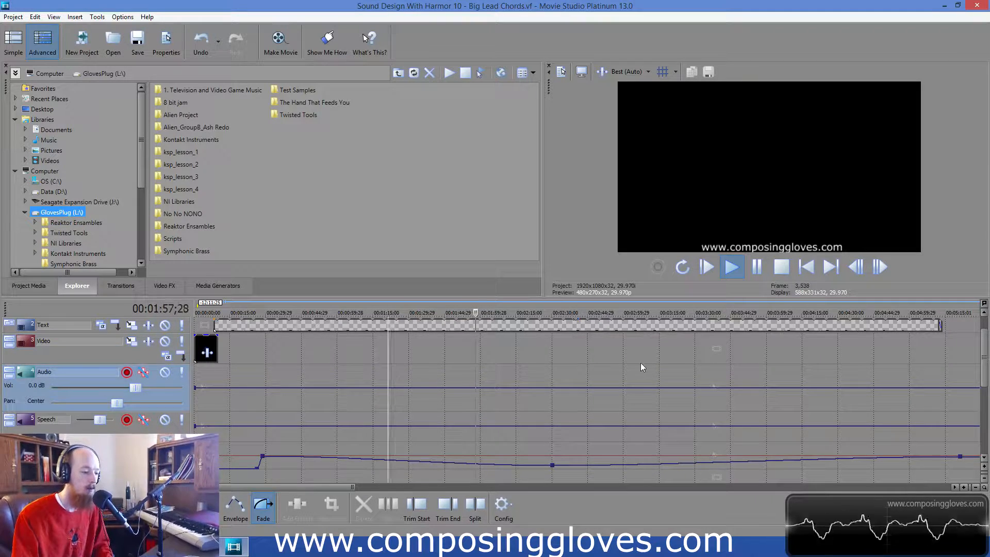
click(640, 362)
click(762, 349)
scroll(760, 351, up, 3)
scroll(760, 351, down, 5)
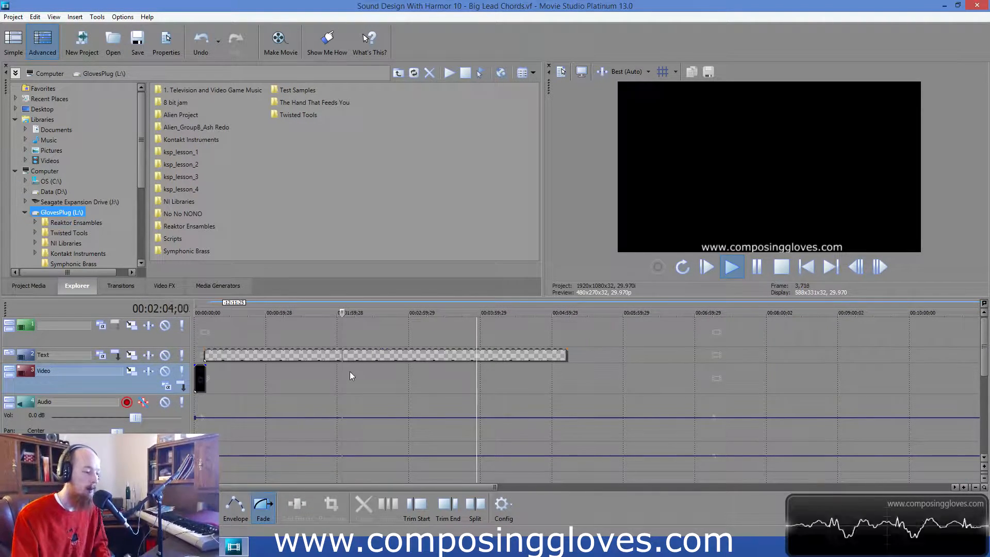
Stop playback with the cursor at 00:00:18;04, just after the intro clip, and check the Speech and Intro Music tracks.
click(215, 389)
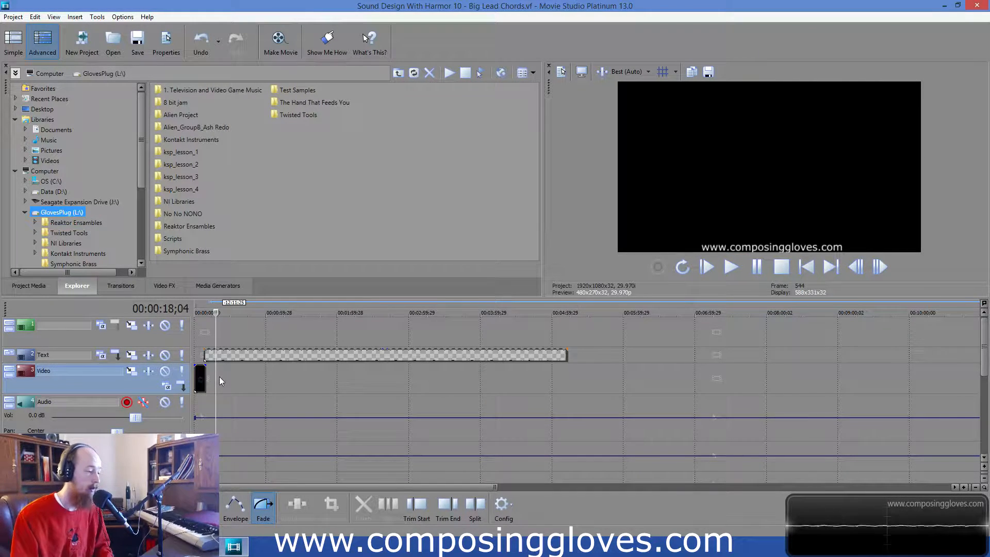
scroll(286, 366, down, 3)
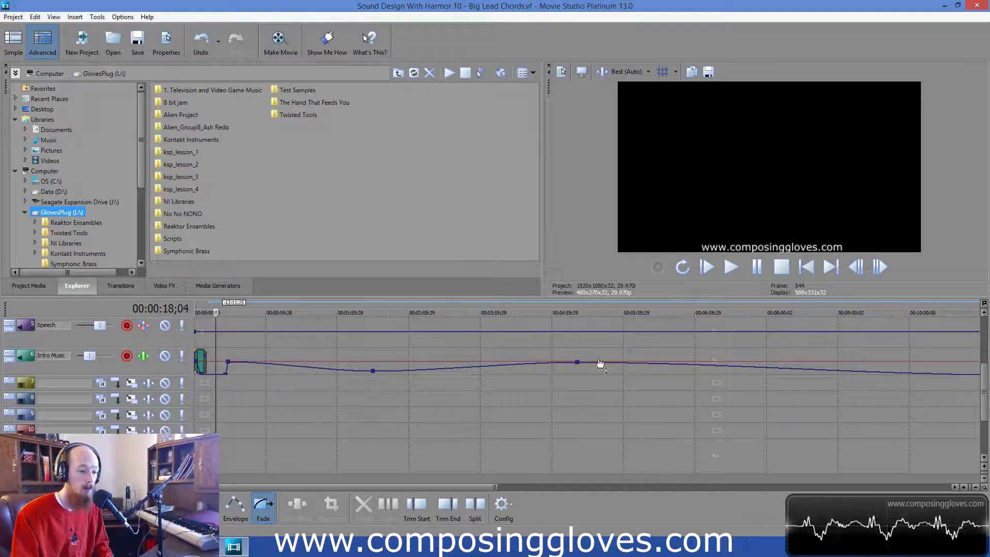
scroll(386, 366, up, 3)
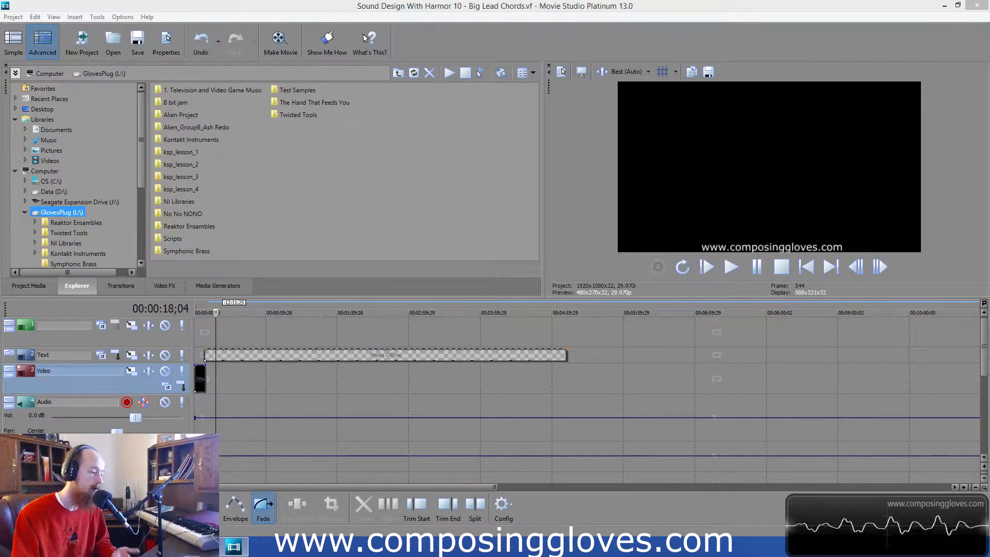
Switch to File Explorer with the Screen Shot Videos folder open and position its window over the editor with the tracks accessible.
click(258, 546)
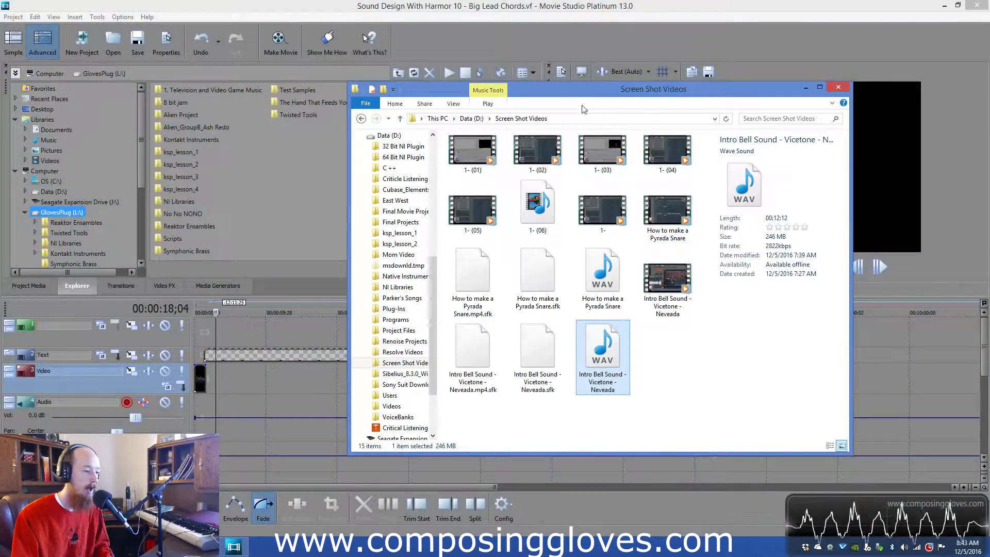
drag(581, 95, 568, 92)
click(888, 508)
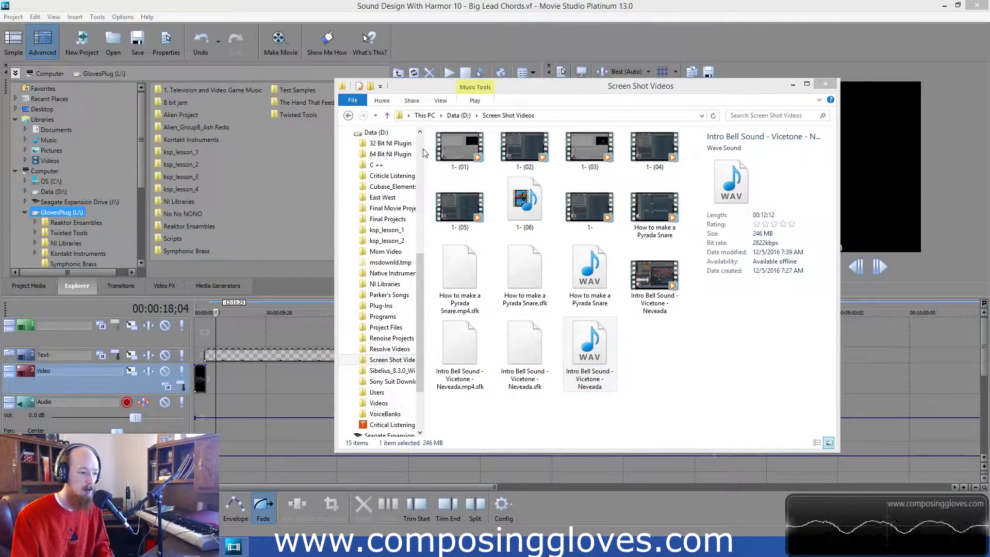
click(419, 326)
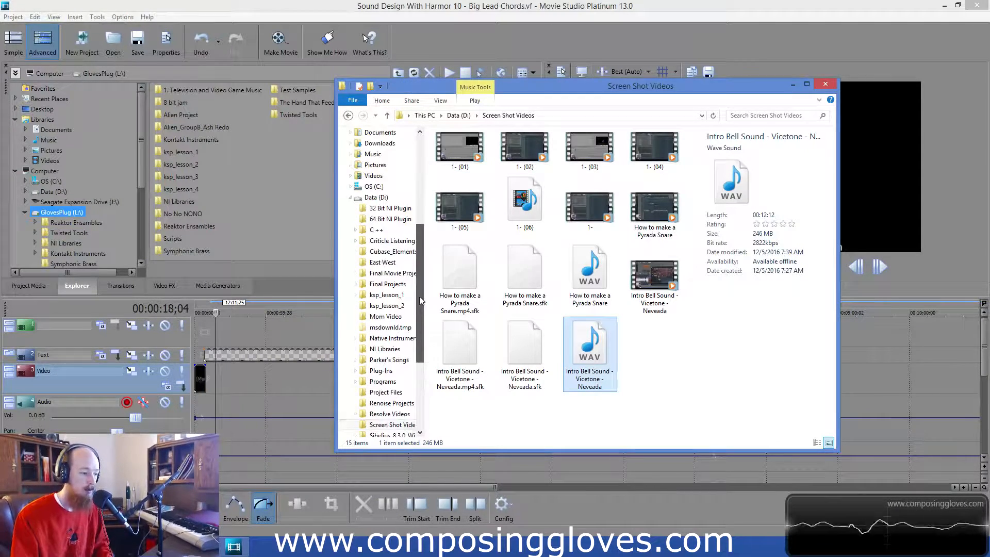
scroll(413, 289, up, 8)
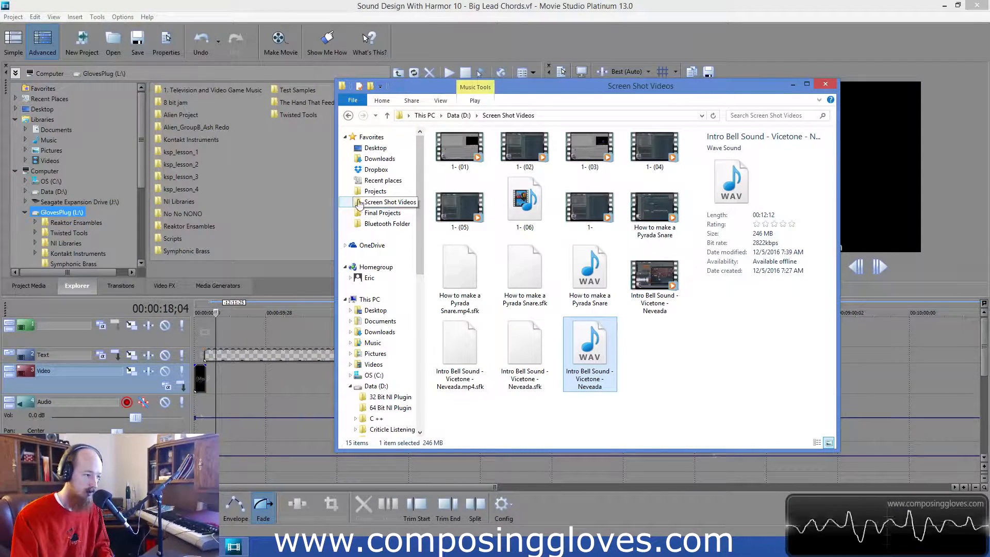
drag(625, 83, 612, 86)
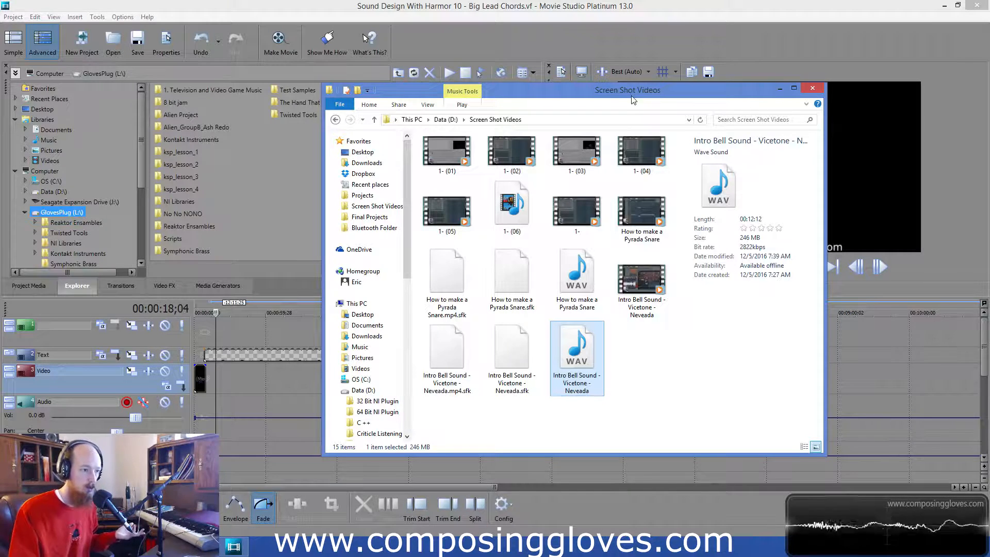
drag(634, 100, 619, 97)
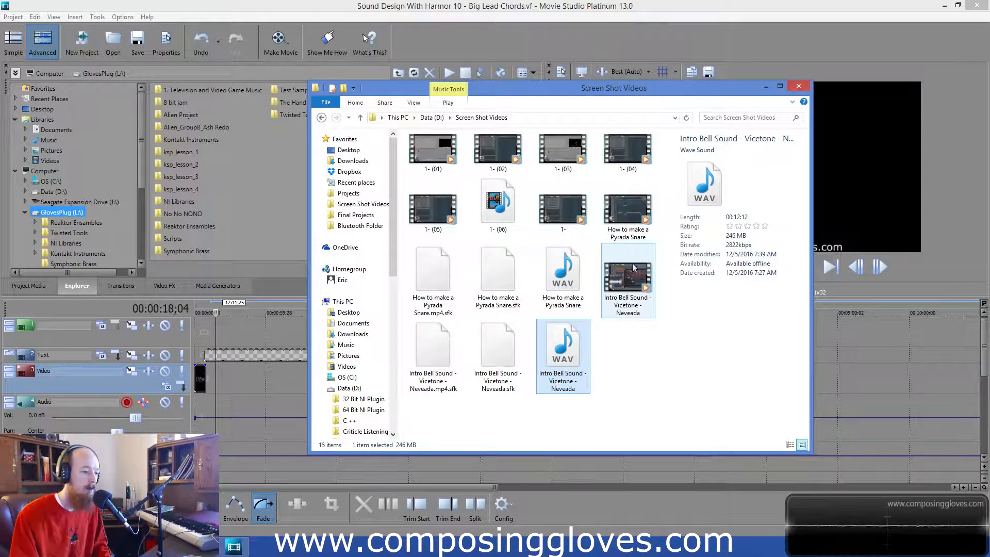
Add the Intro Bell Sound - Vicetone - Neveada MP4 to the Video track after the intro, and its matching WAV to the Speech track.
drag(629, 278, 224, 391)
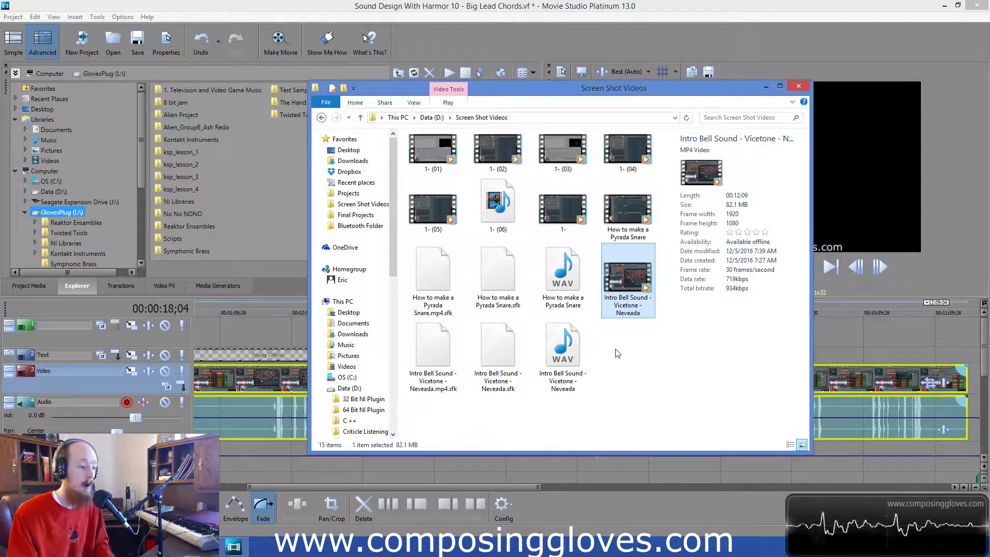
drag(566, 348, 490, 477)
drag(223, 484, 251, 449)
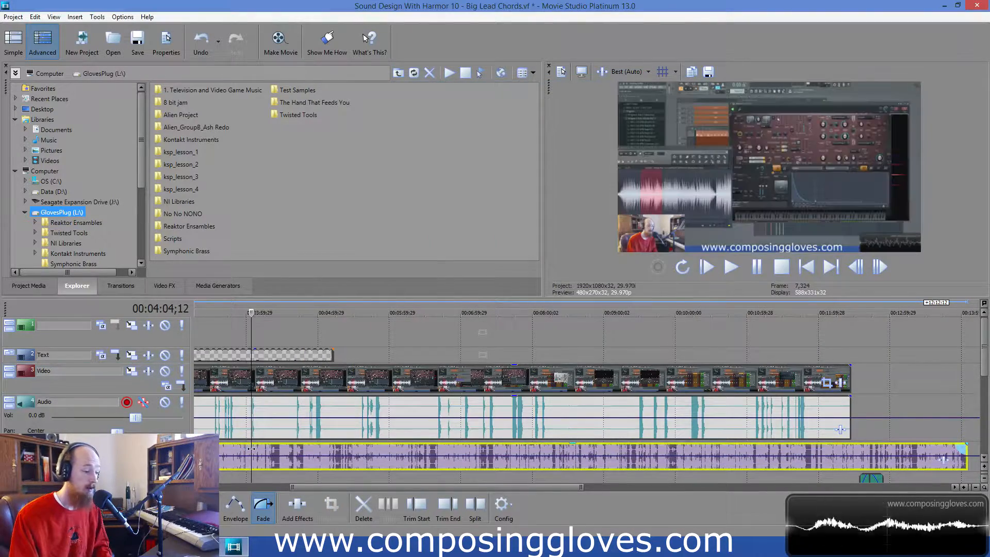
Move the speech clip earlier so it starts together with the screen recording, and place the cursor at 00:00:19;18.
scroll(260, 449, up, 3)
scroll(260, 448, down, 2)
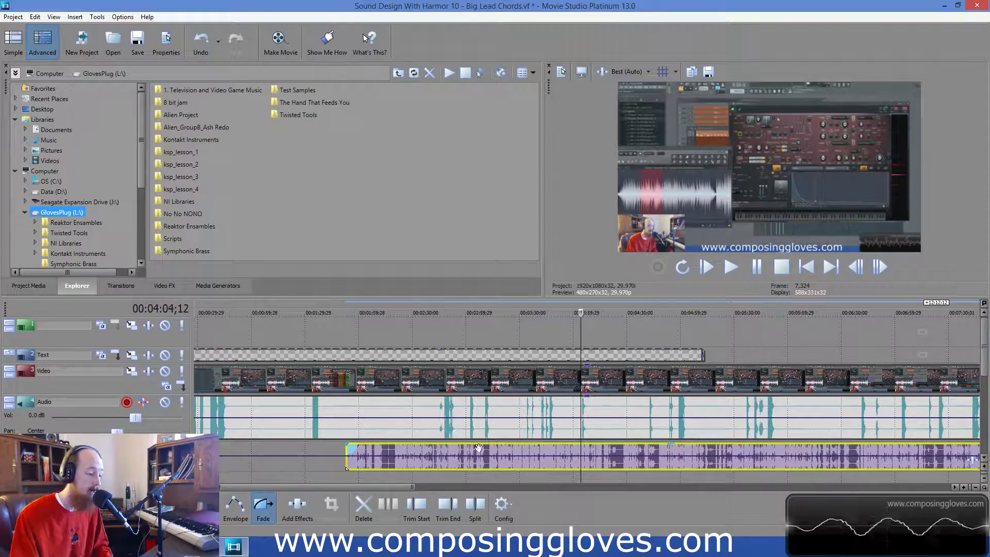
drag(462, 452, 309, 455)
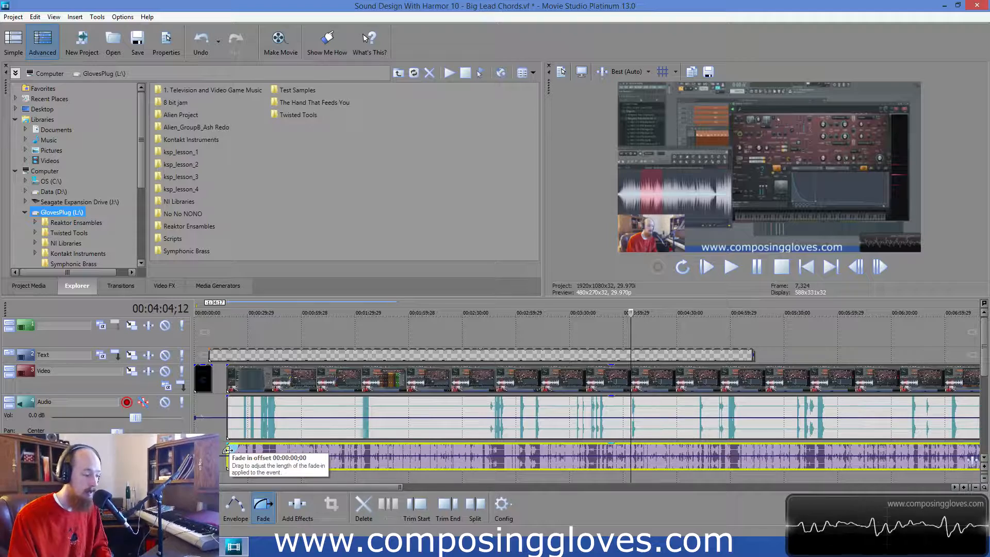
click(230, 410)
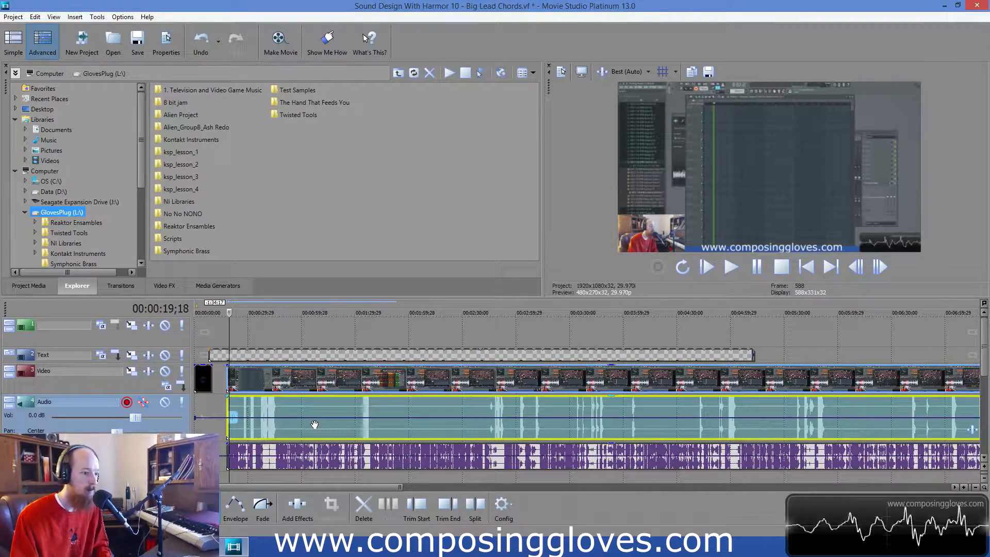
Shift the speech clip about one second ahead of the screen recording's start and place the cursor at 00:00:44;23.
scroll(323, 427, up, 5)
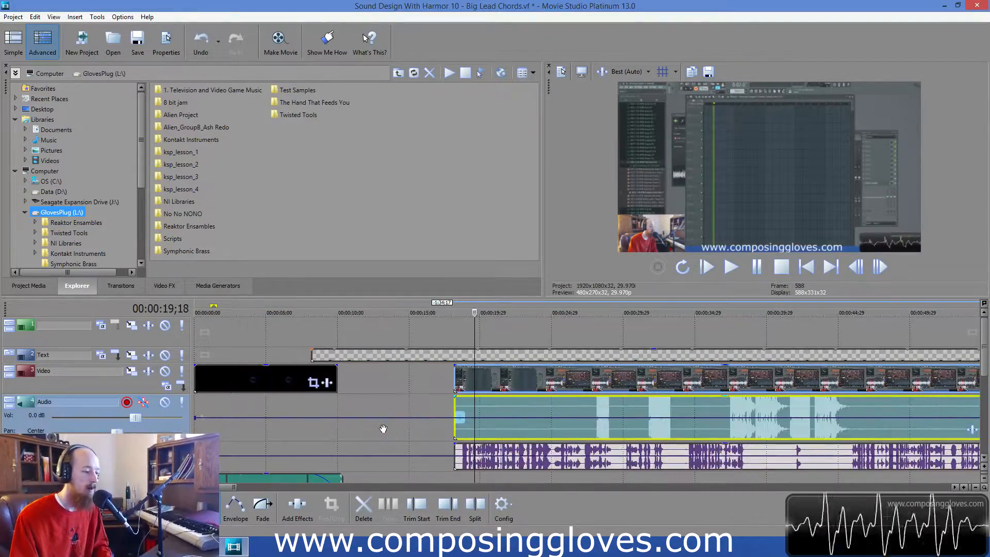
scroll(522, 423, down, 6)
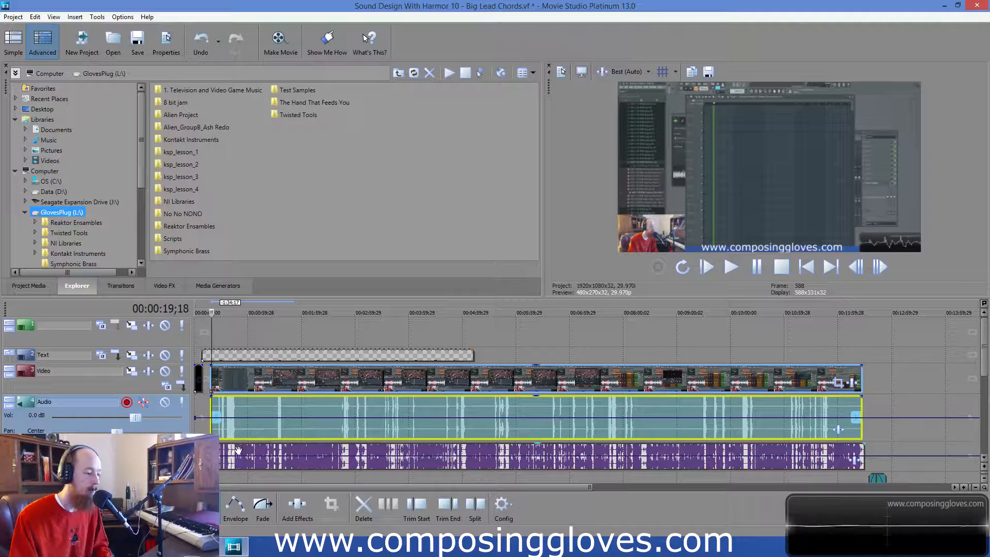
scroll(462, 450, up, 10)
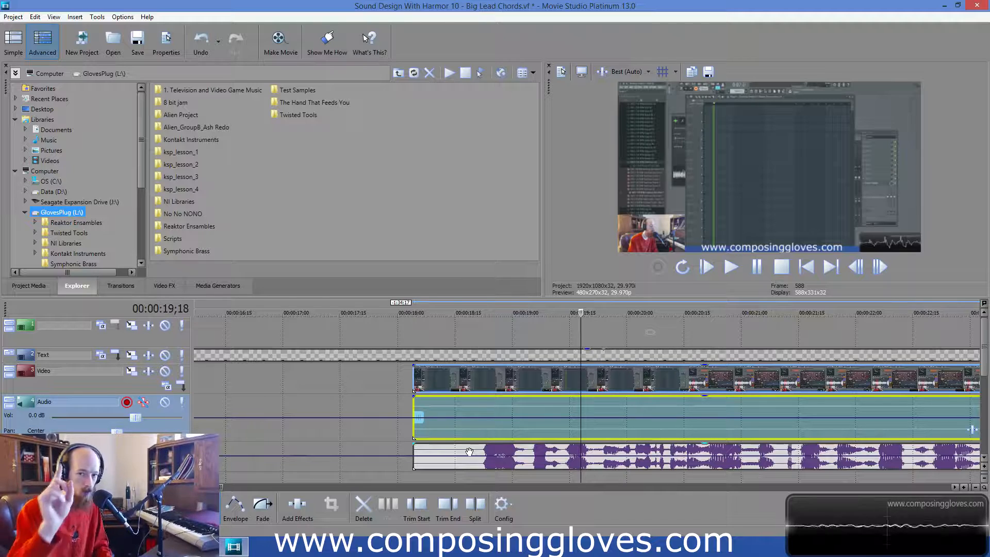
drag(469, 452, 352, 454)
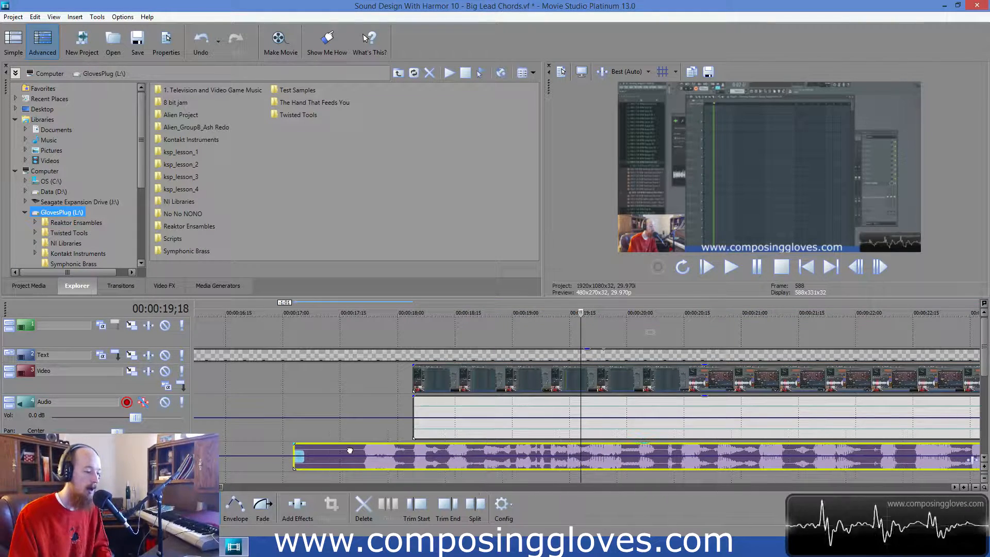
scroll(575, 402, down, 10)
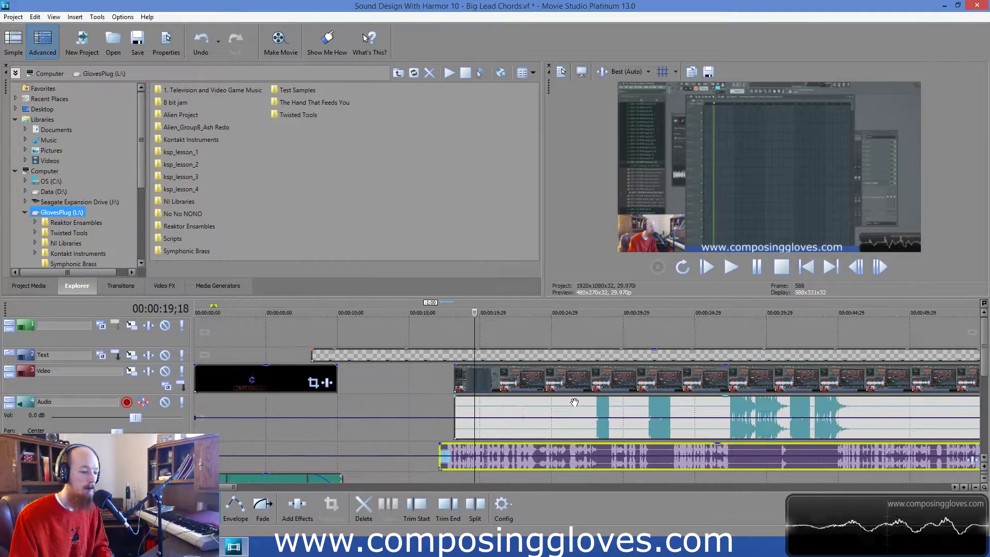
click(622, 451)
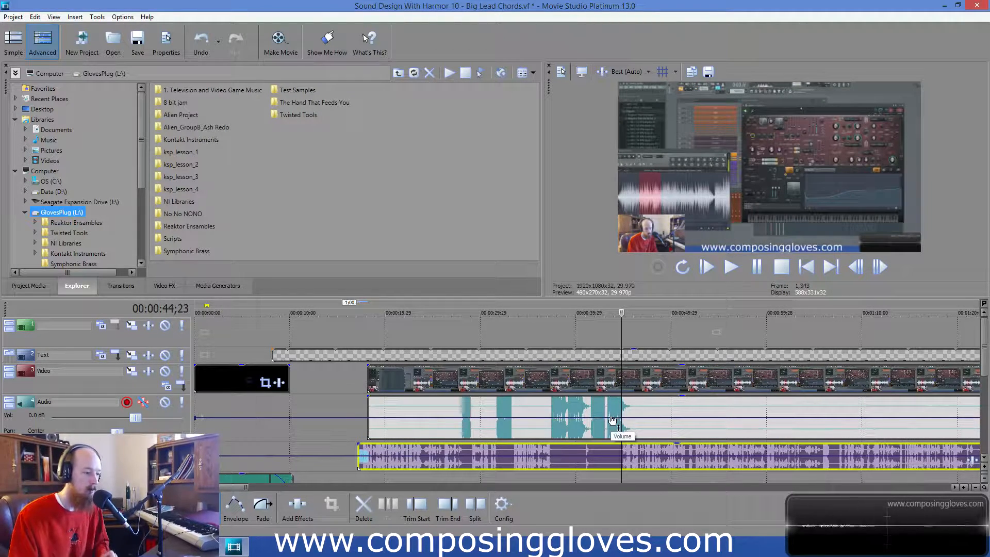
click(52, 18)
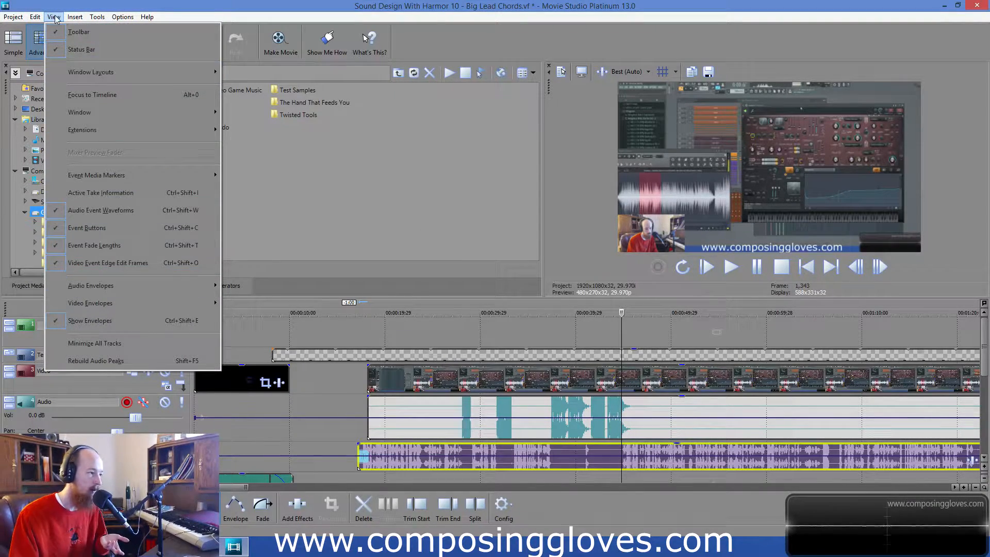
click(54, 17)
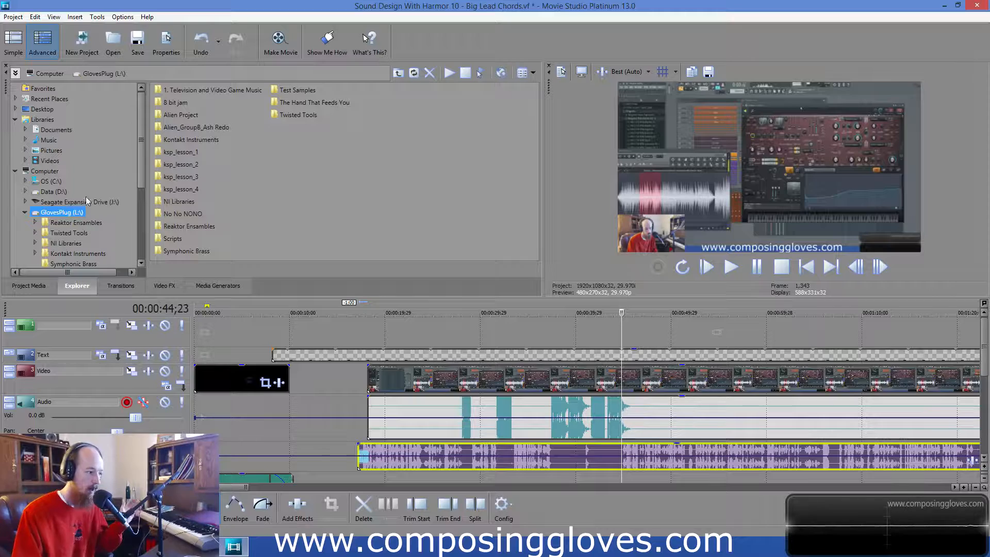
drag(141, 172, 136, 138)
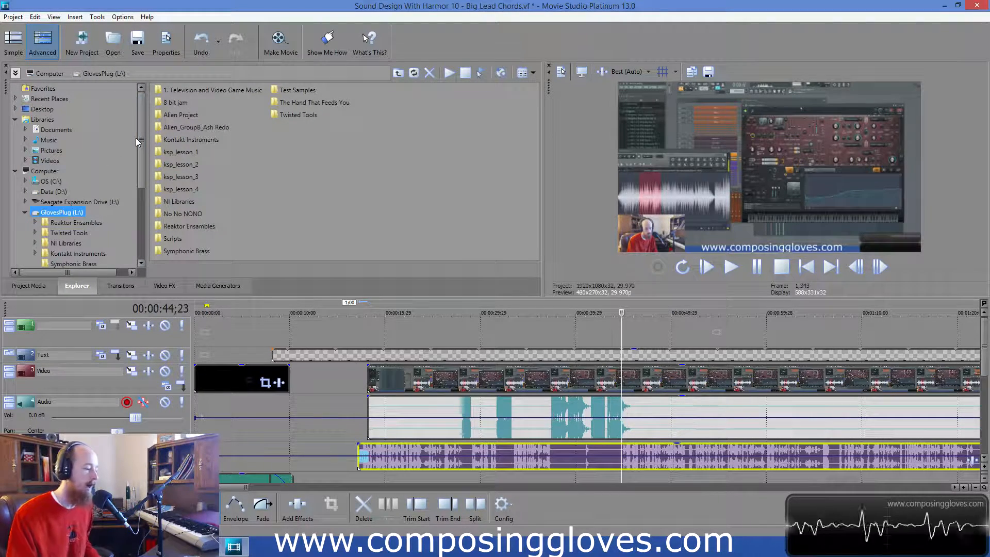
Look at the Screen Shot Videos folder in File Explorer and the editor's transition presets, and return to the editor's file browser.
click(203, 547)
click(268, 492)
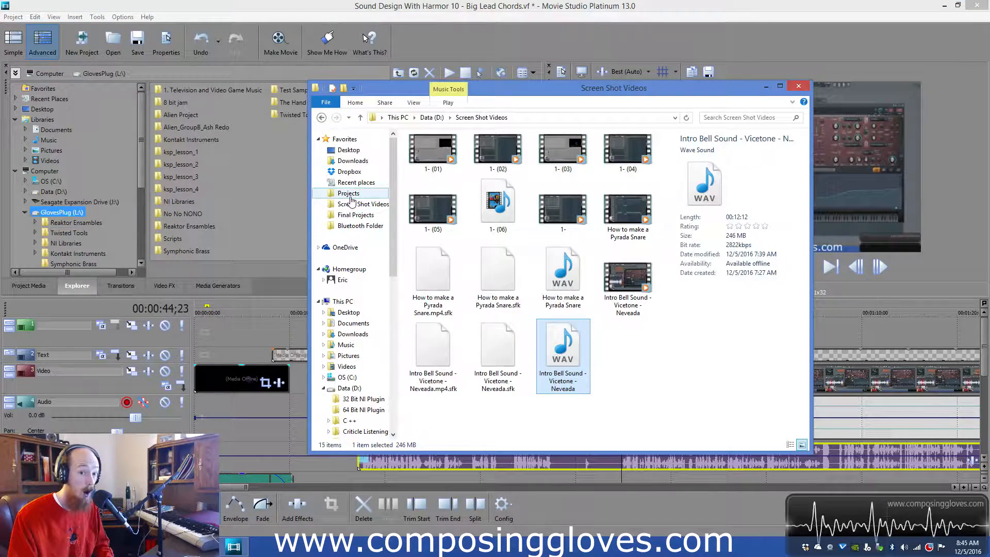
click(766, 86)
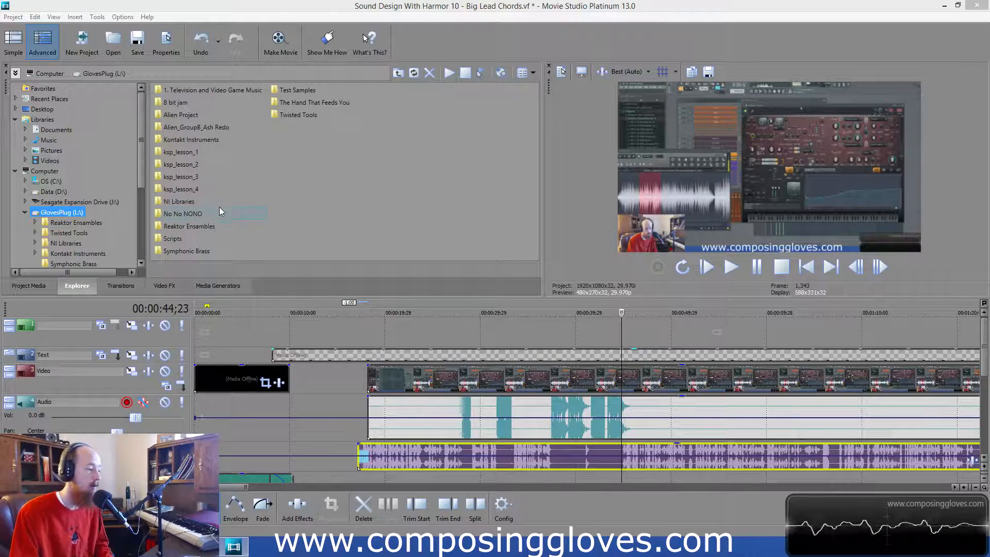
click(120, 286)
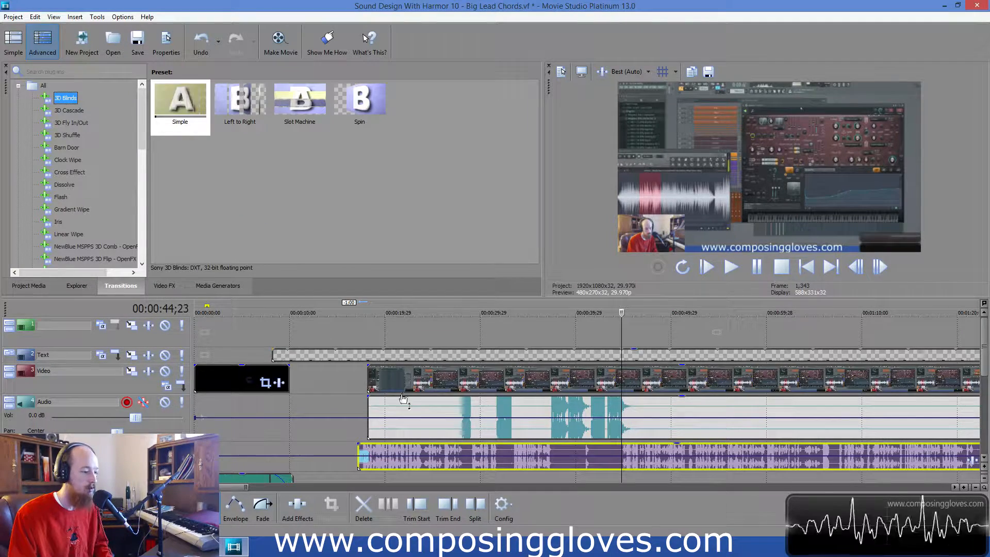
click(82, 286)
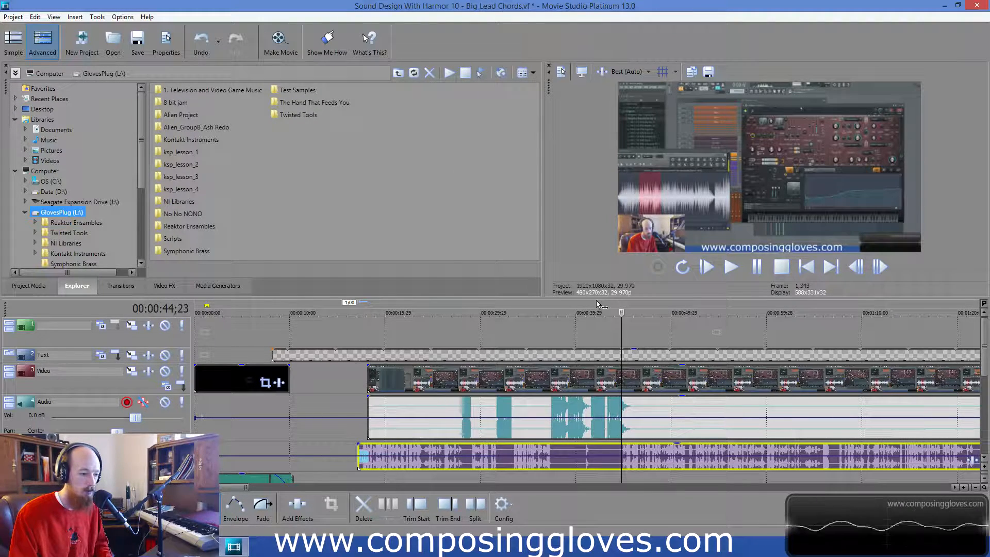
Enlarge the timeline area and preview the screen recording at 00:00:18;04, 00:00:40;14, 00:00:45;00 and 00:00:43;14.
drag(596, 305, 603, 284)
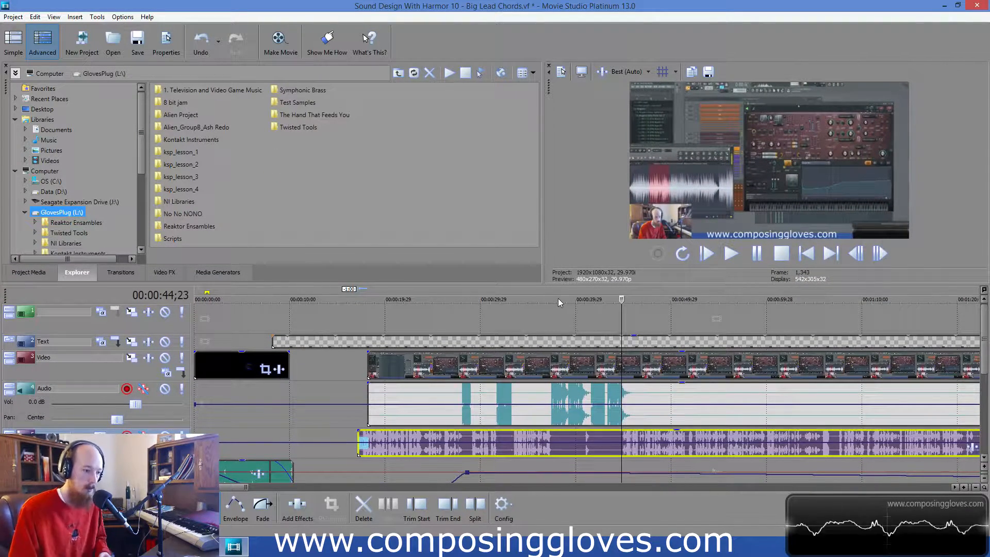
click(367, 318)
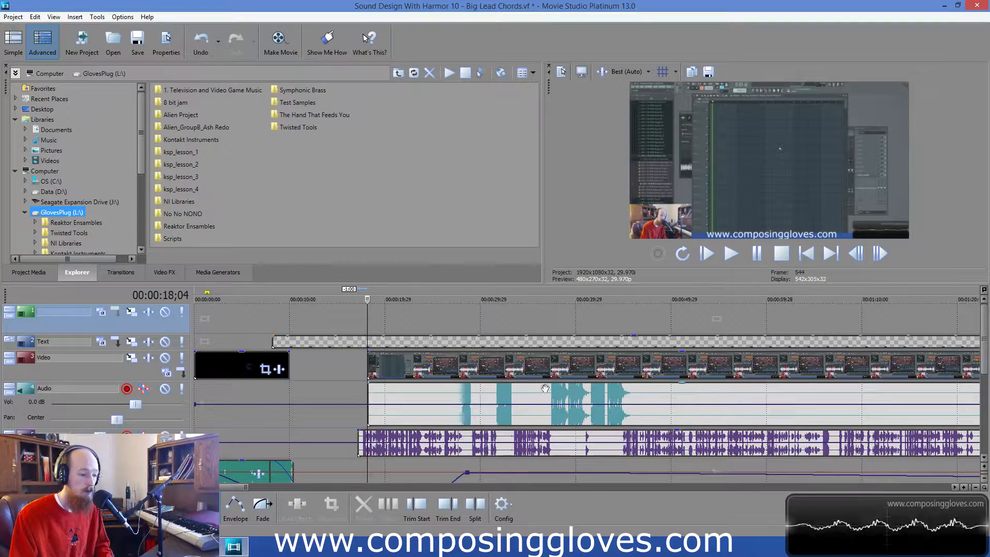
click(580, 370)
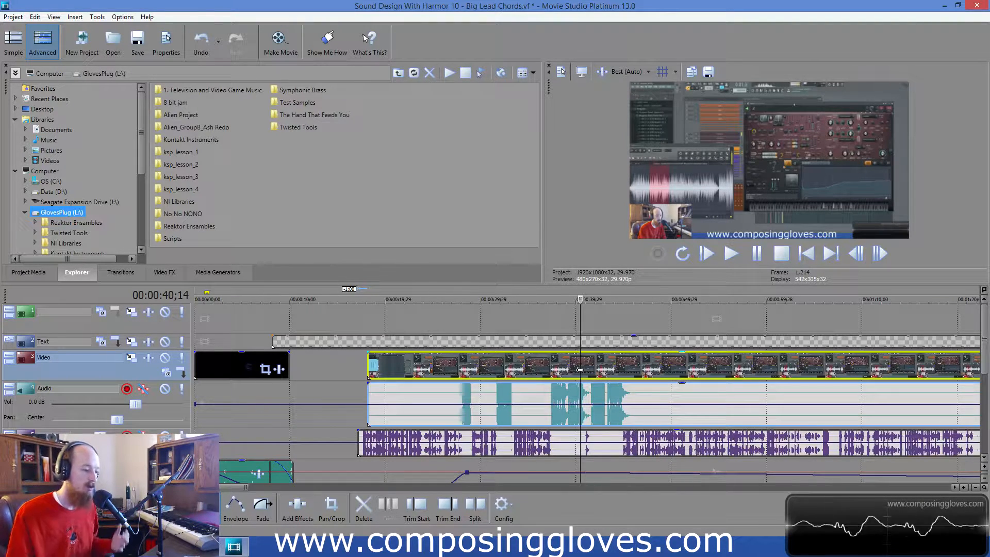
click(624, 366)
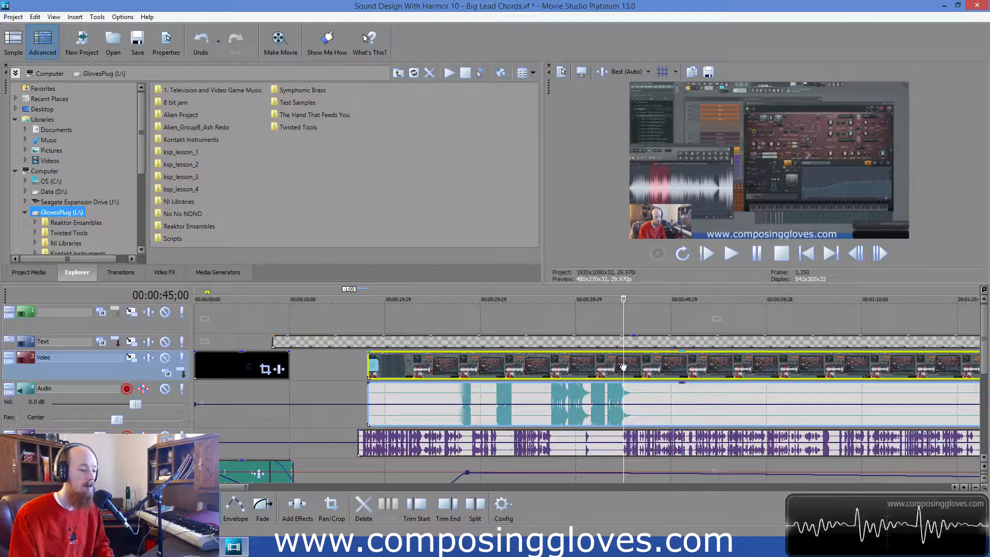
click(609, 365)
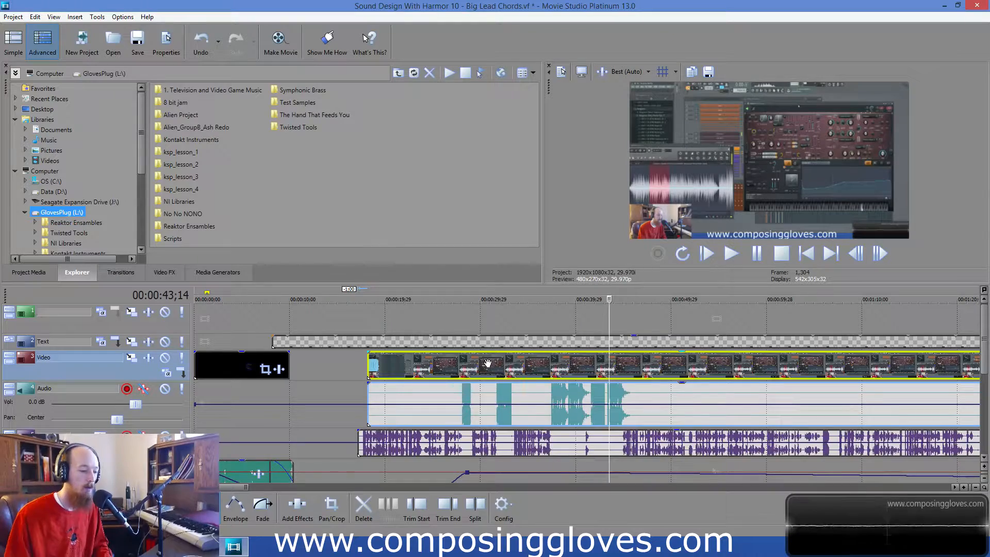
Place the cursor at 00:00:18;08 and compare where the speech clip and the screen recording begin.
click(369, 364)
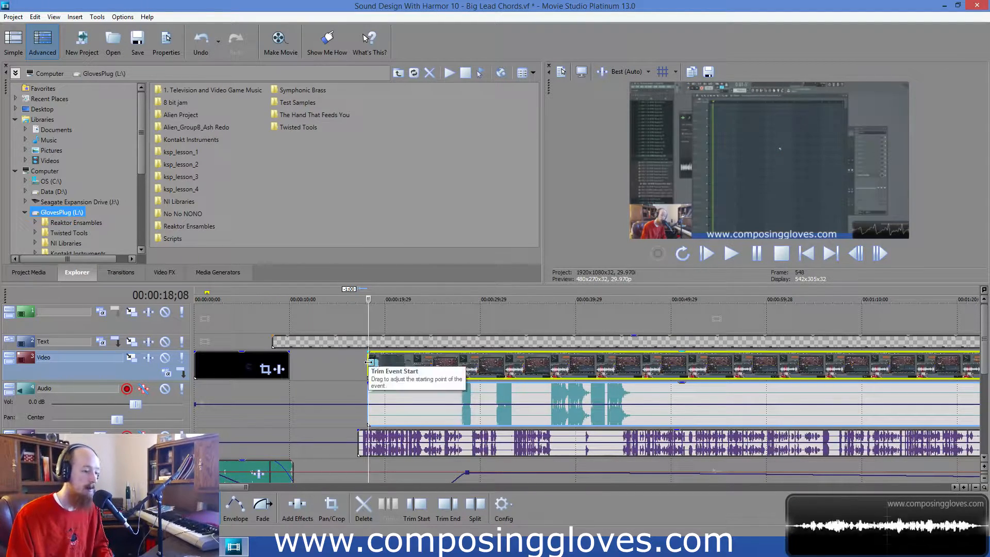
scroll(464, 445, up, 10)
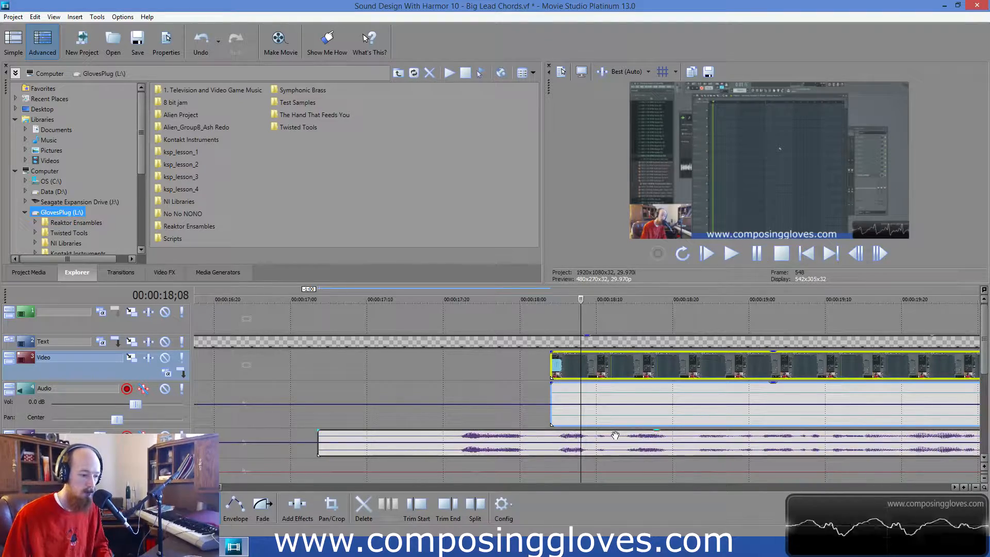
scroll(615, 436, down, 5)
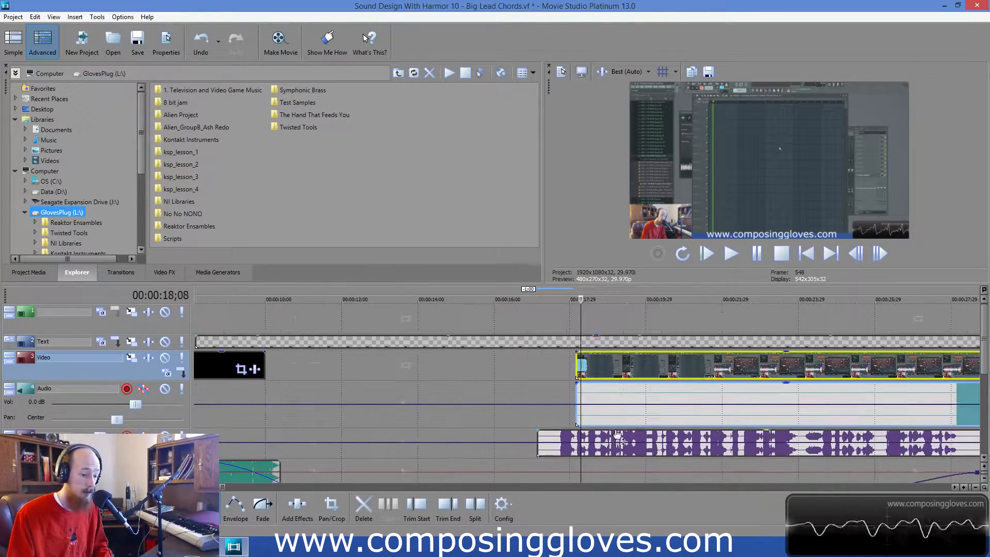
scroll(689, 355, down, 5)
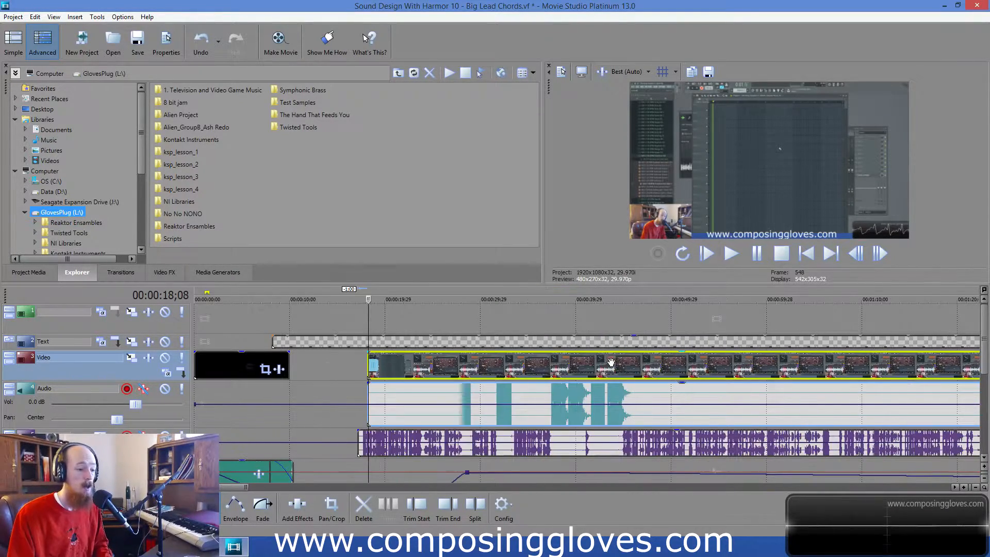
Select the speech clip and advance the cursor frame by frame to 00:00:45;01, where the talking resumes after the lead sound.
click(541, 433)
scroll(541, 434, up, 10)
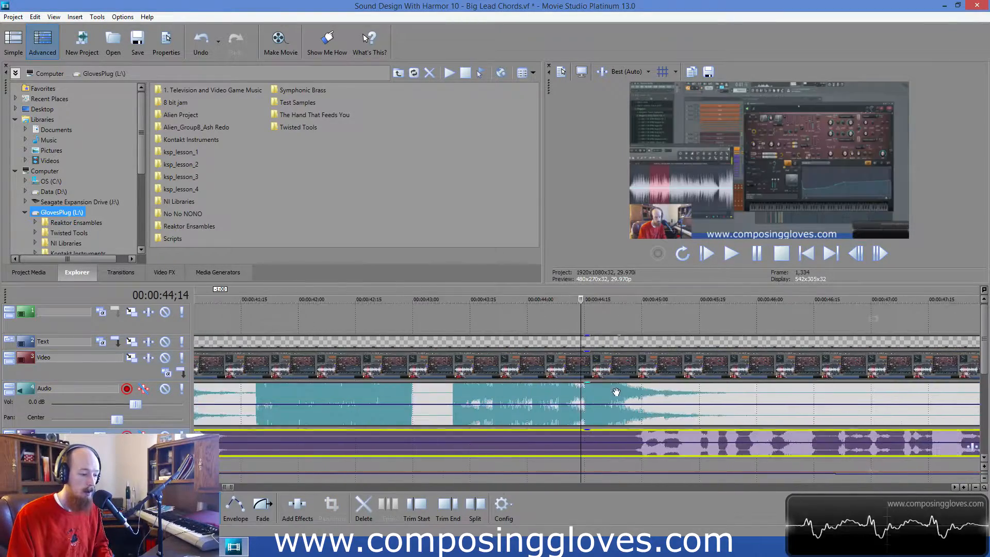
click(684, 437)
scroll(684, 438, down, 3)
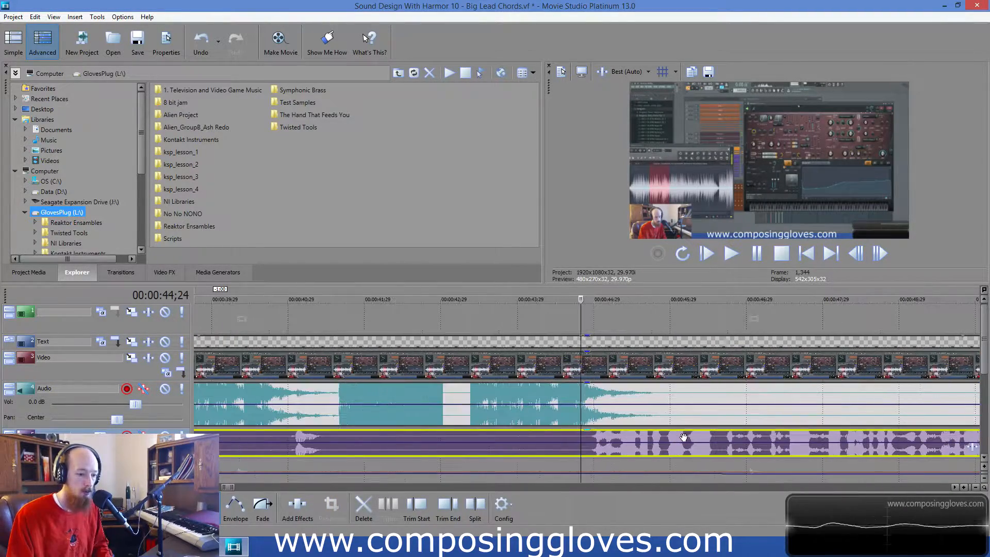
key(Right)
key(Left)
key(Right)
key(Right)
key(Right)
key(Right)
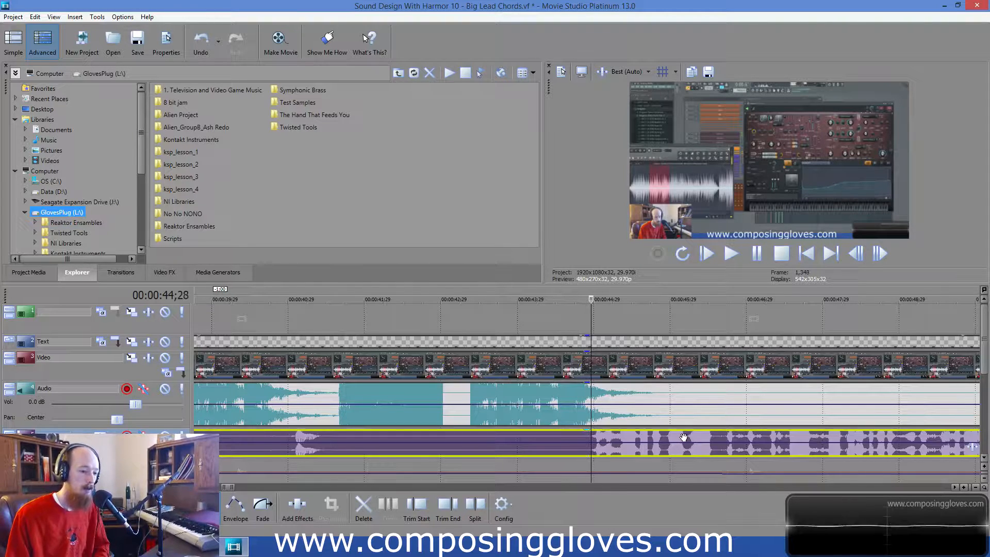
key(Right)
key(Right)
key(Right)
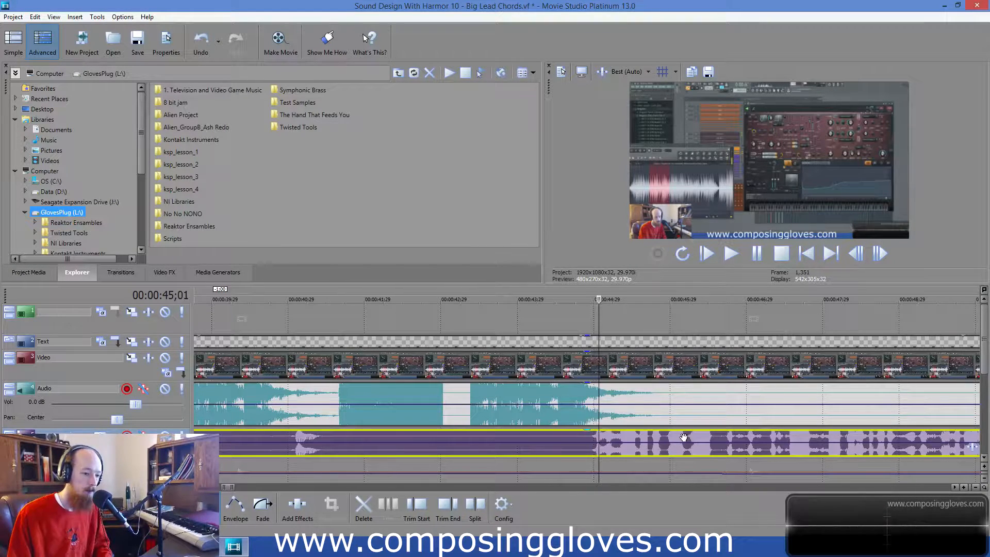
Shift the speech clip slightly later and advance the cursor to 00:00:45;03.
scroll(683, 437, up, 2)
drag(652, 438, 672, 440)
key(Right)
key(Right)
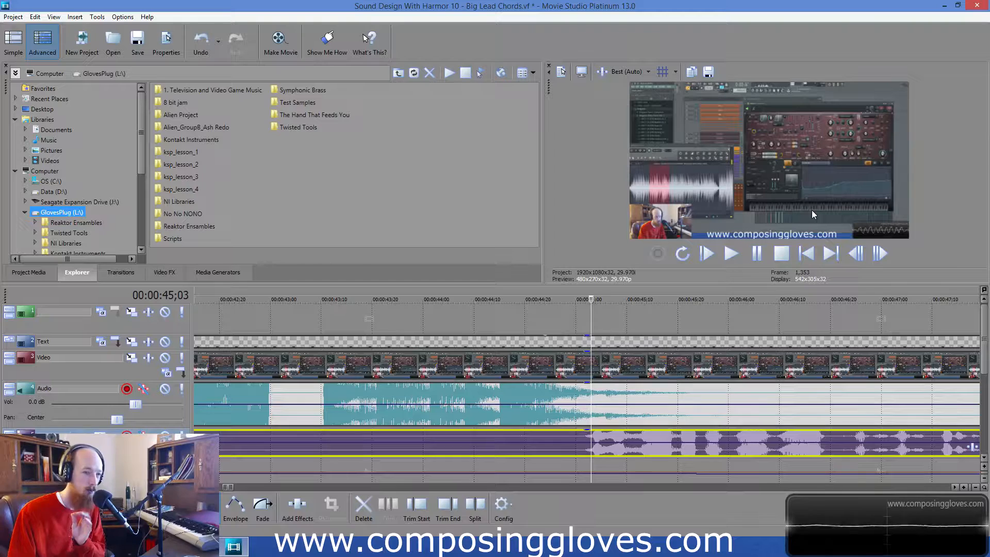
Review the screen recording's video event properties, including its resample and playback rate settings, and close the dialog.
right_click(705, 361)
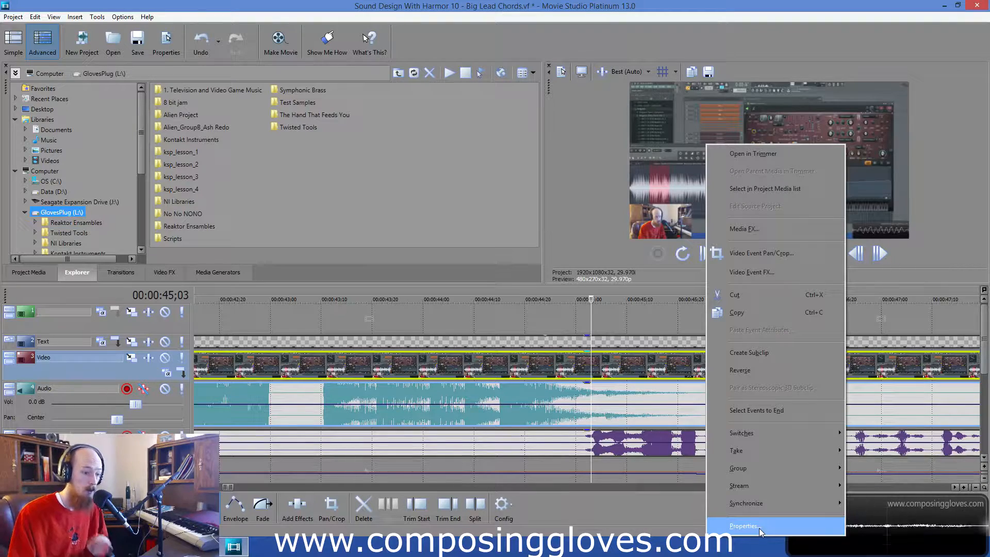
click(759, 526)
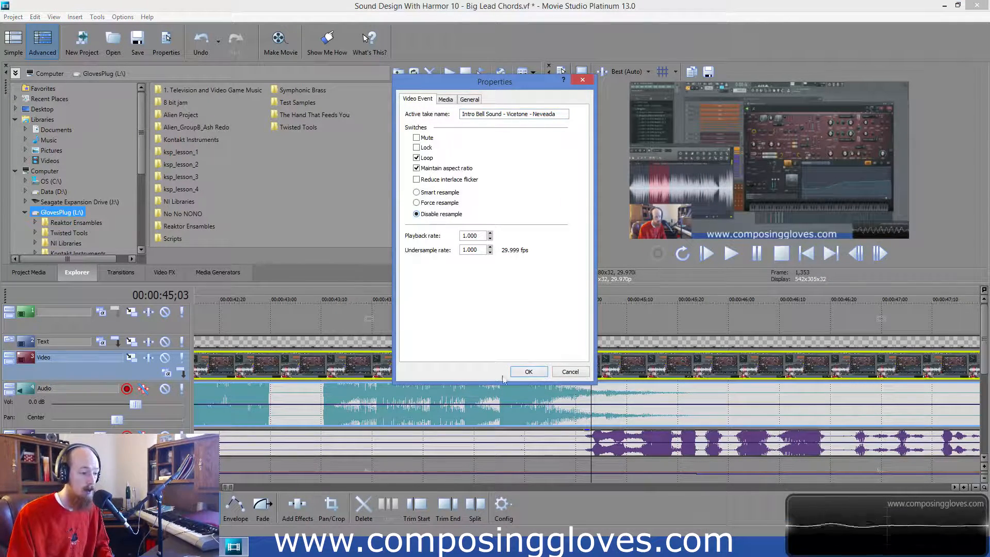
click(529, 371)
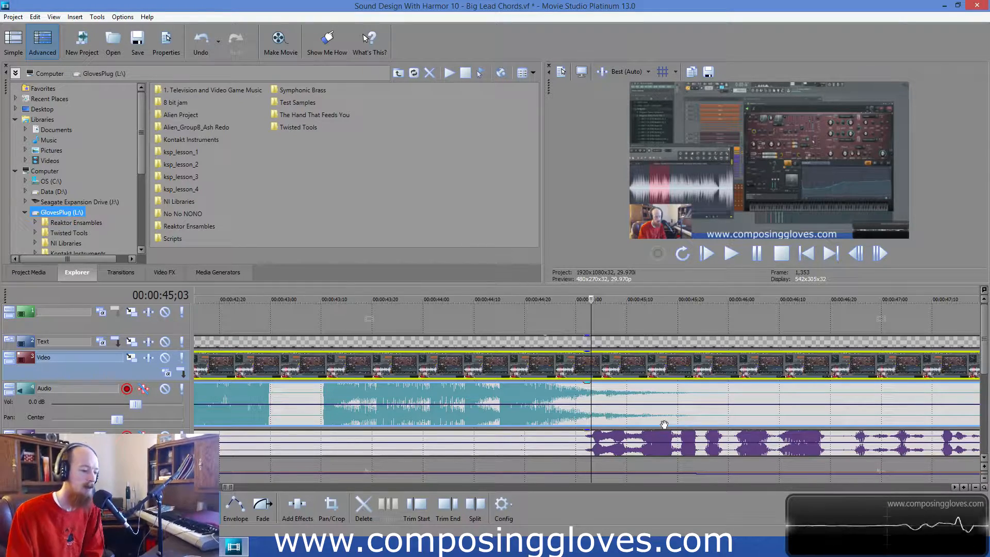
Select the speech clip around 00:00:46;24 and step frame by frame to 00:00:46;28 to check its sync with the video.
scroll(622, 452, up, 3)
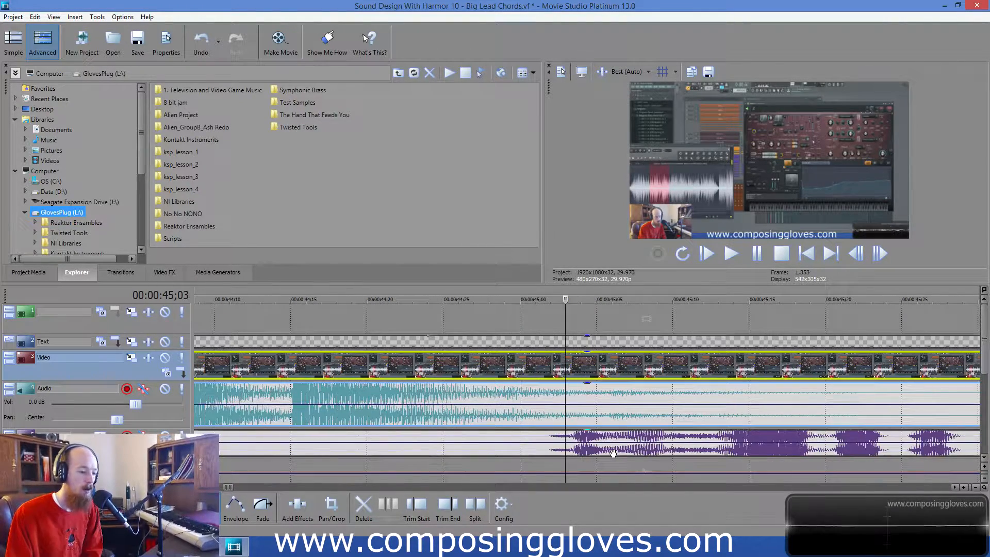
scroll(625, 452, down, 5)
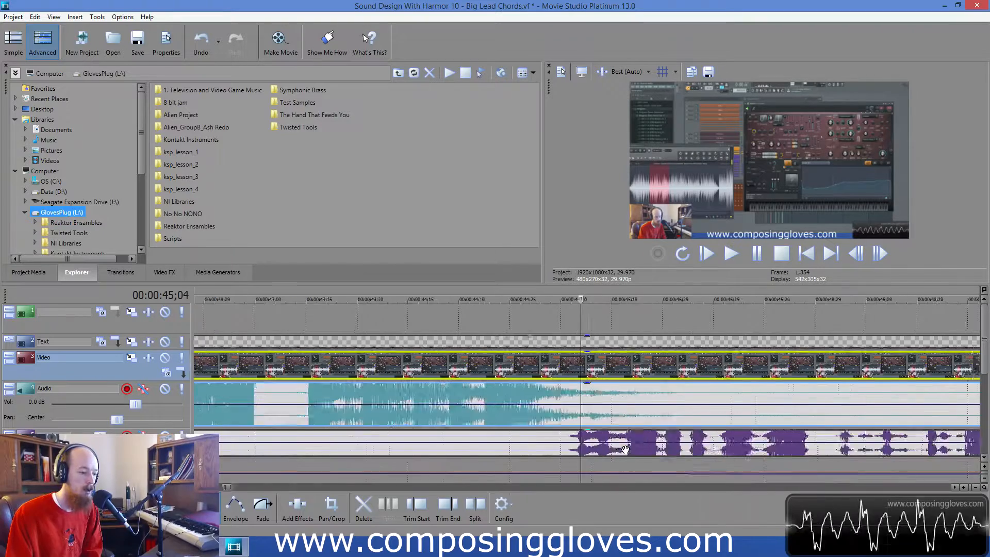
click(688, 452)
scroll(701, 451, up, 5)
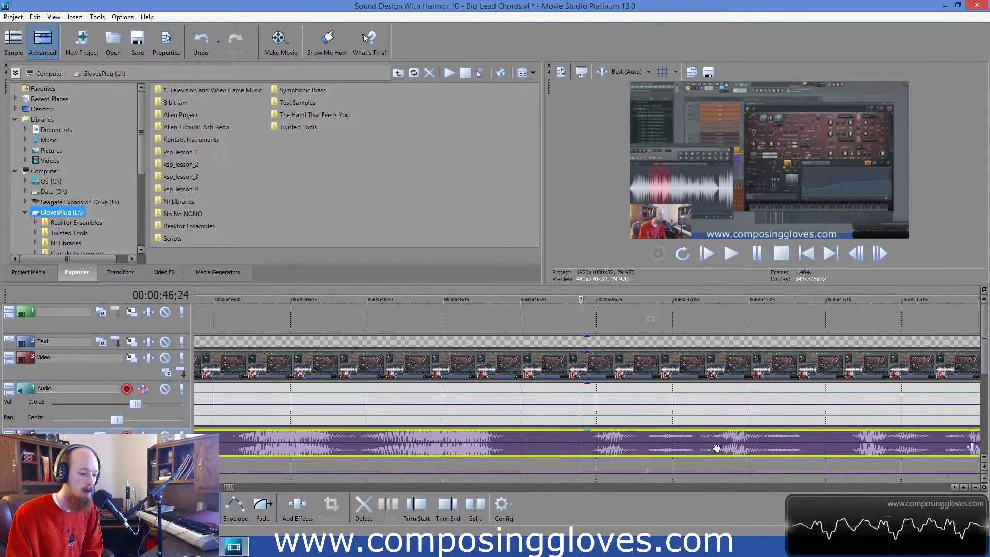
key(Right)
key(Left)
key(Left)
key(Left)
key(Right)
key(Right)
key(Right)
key(Right)
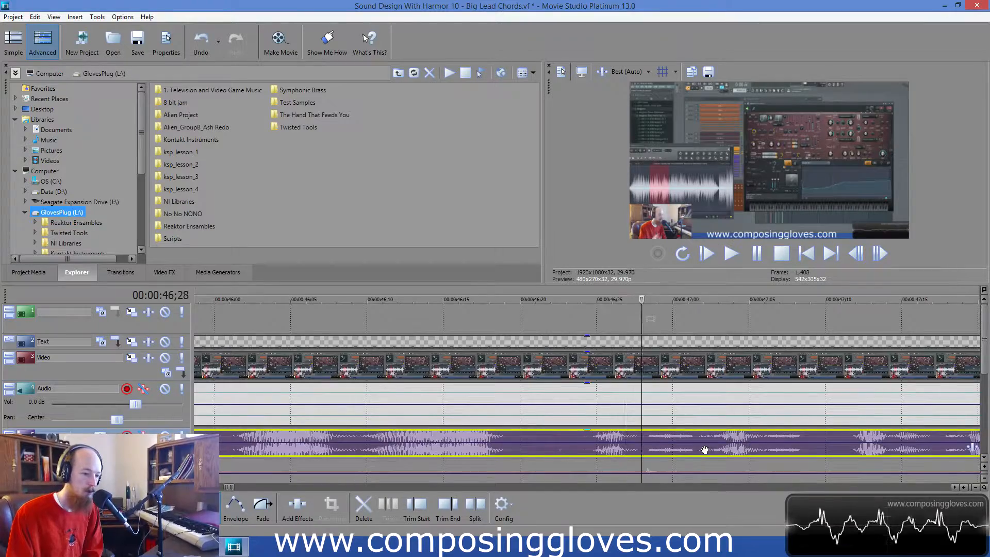
Place the cursor where the speech resumes after the lead sound near five minutes and advance it frame by frame to 00:05:03;17.
scroll(707, 449, down, 10)
click(732, 447)
scroll(730, 450, up, 10)
click(748, 450)
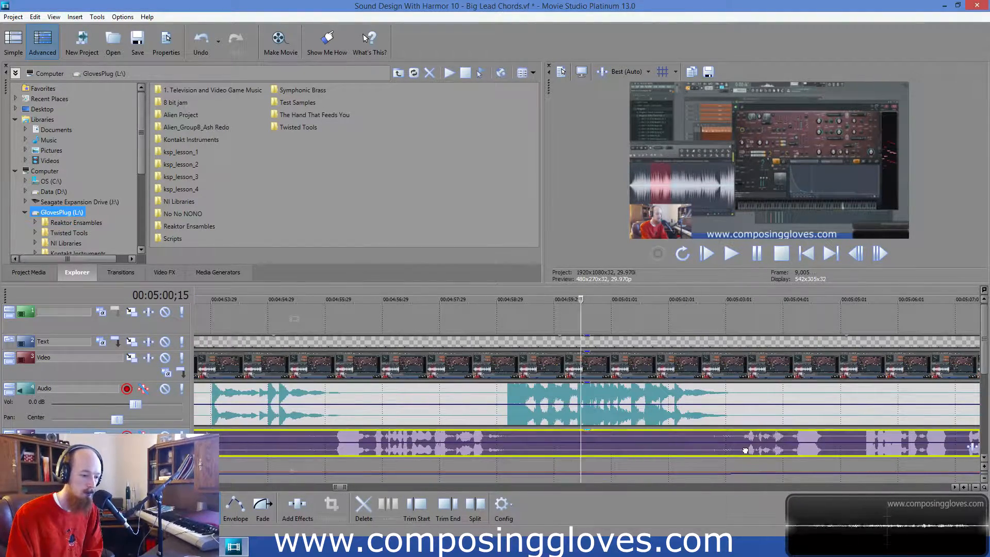
scroll(761, 464, up, 4)
key(Right)
key(Right)
key(Right)
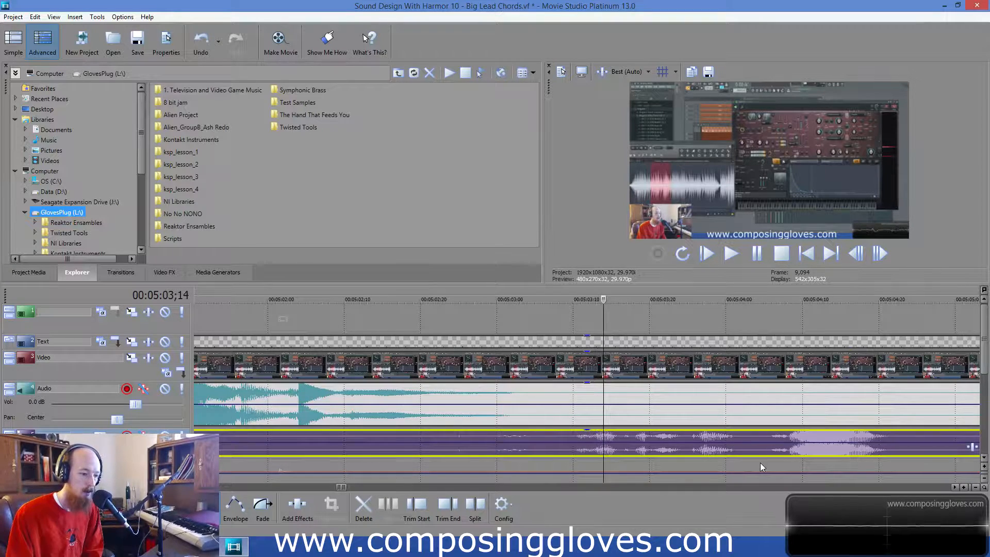
key(Right)
key(Right)
key(Right)
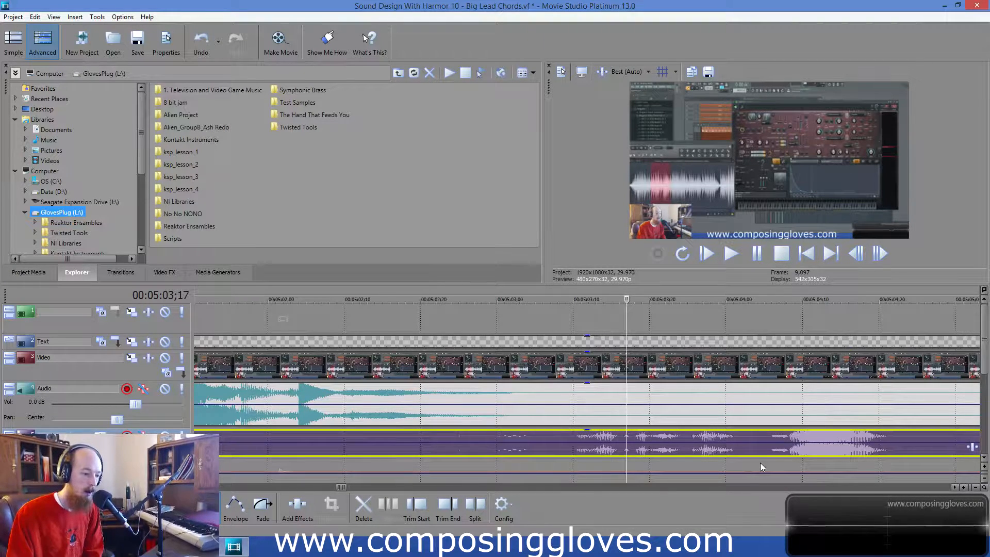
Check the sync of the loud speech passage frame by frame around 00:05:04;07.
click(762, 450)
key(Right)
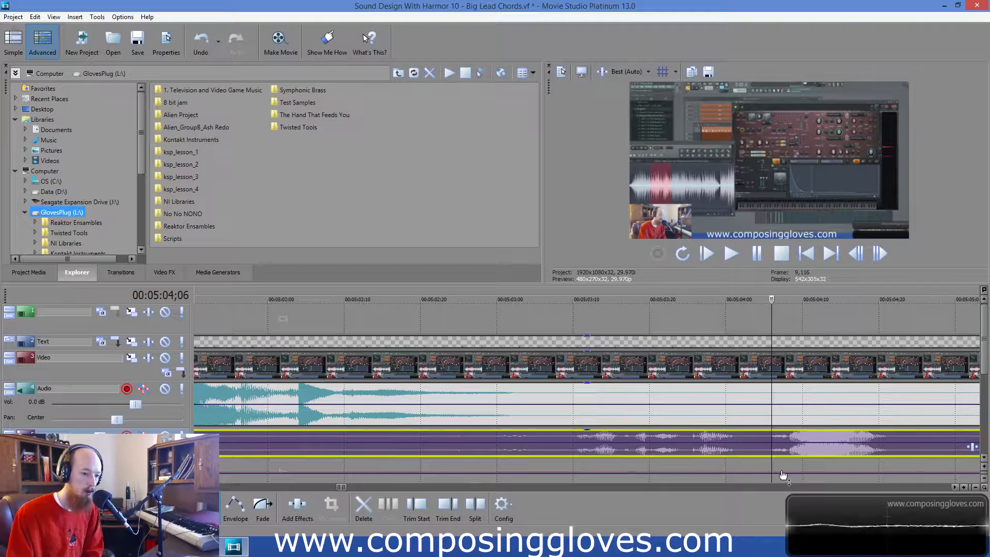
key(Left)
key(Right)
key(Right)
key(Right)
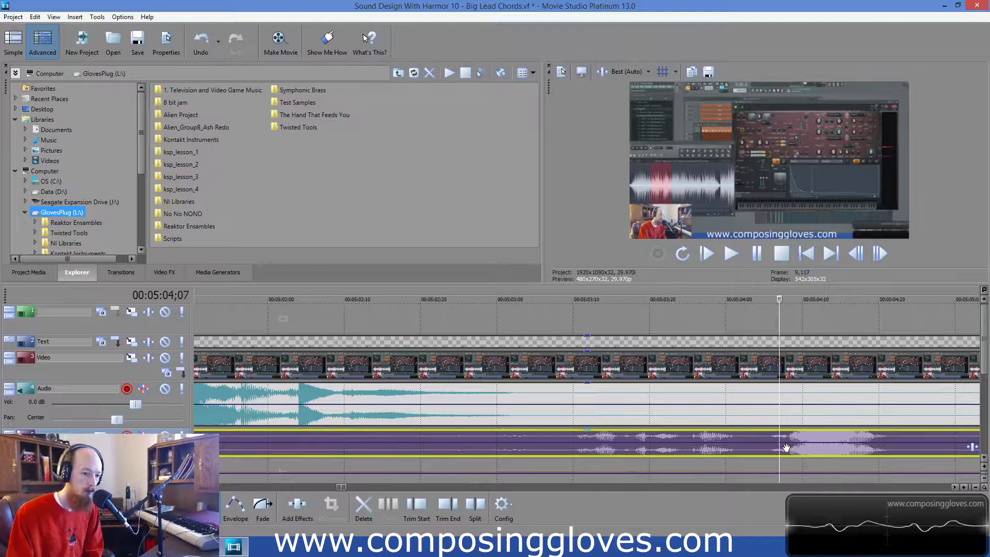
Shift the speech clip slightly earlier and advance the cursor to 00:05:04;11.
drag(800, 450, 793, 447)
key(ctrl+z)
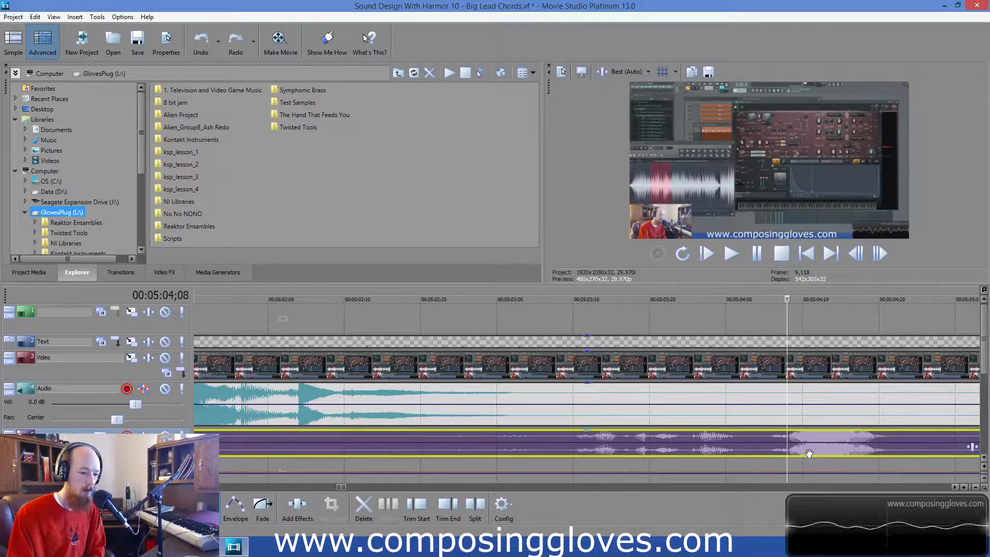
key(Right)
key(Right)
key(Right)
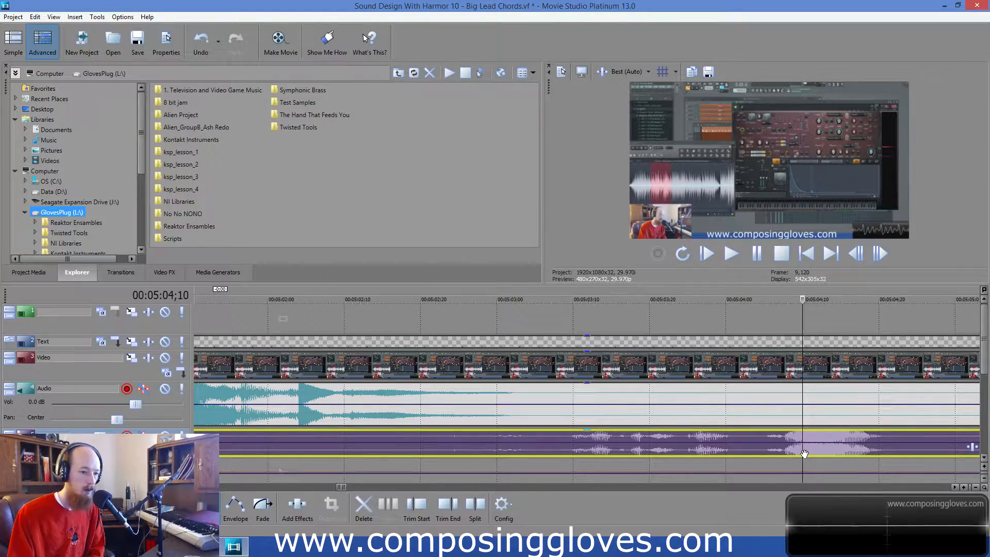
Go back to the beginning of the project and select the recording's audio clip at 00:00:19;05.
scroll(509, 411, down, 10)
scroll(508, 411, down, 10)
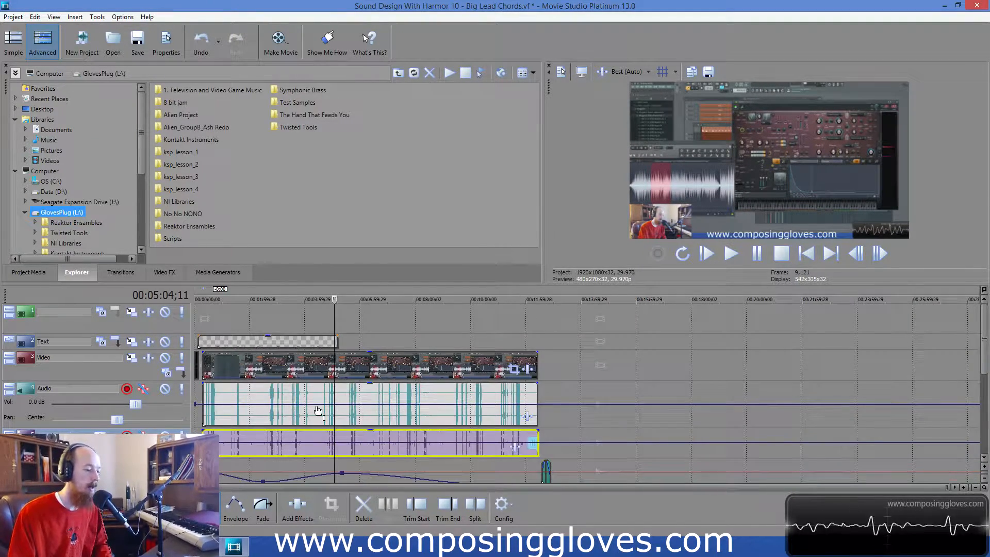
scroll(355, 444, up, 10)
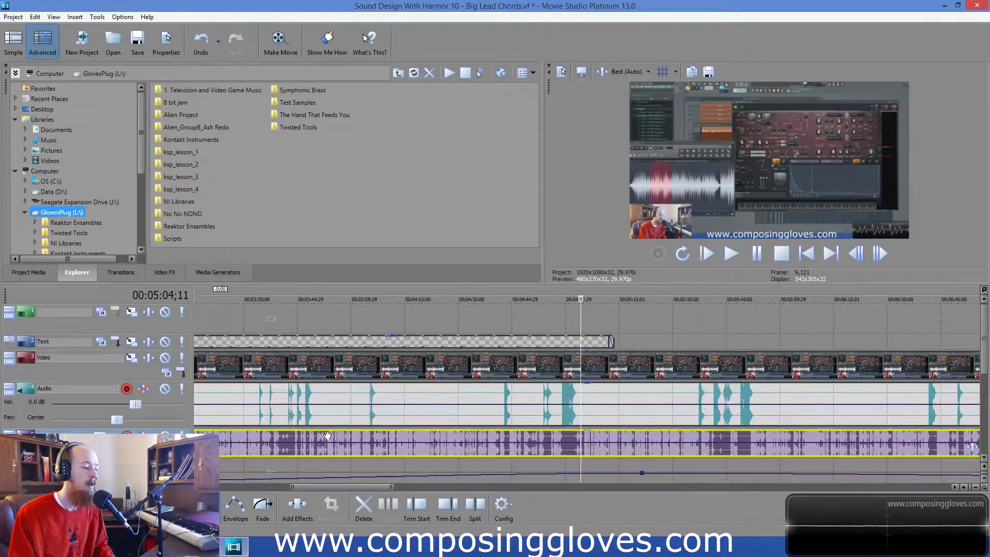
scroll(328, 436, left, 10)
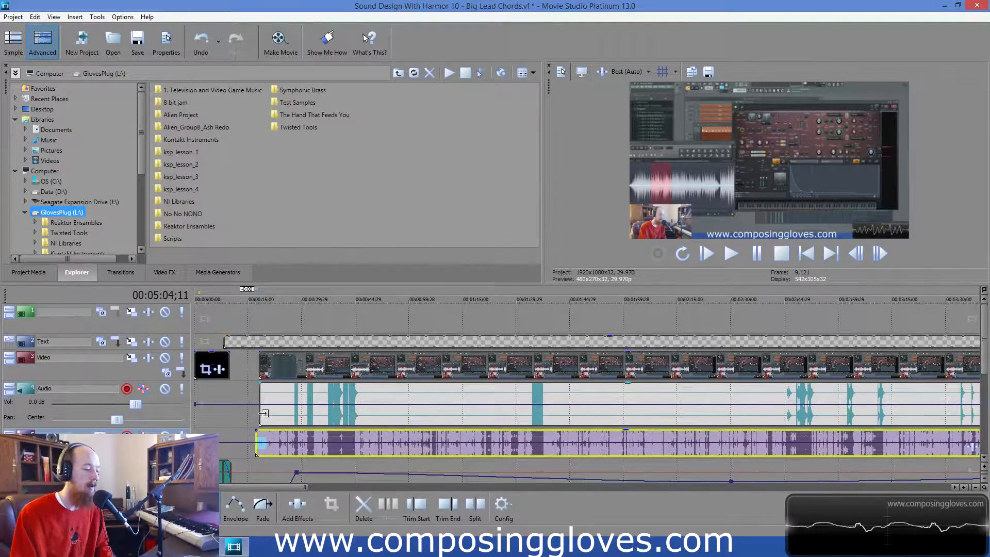
click(262, 414)
key(super)
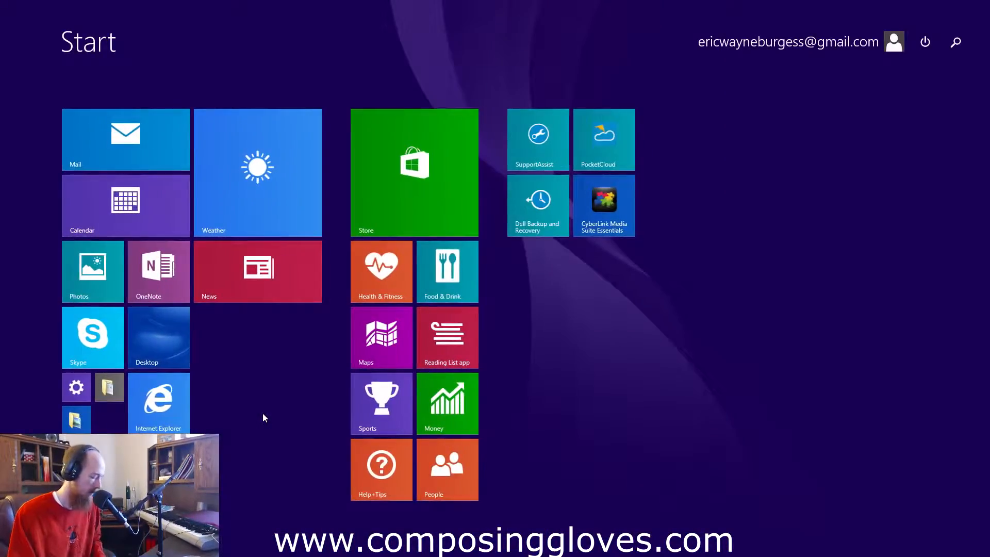
key(super)
scroll(447, 425, up, 1)
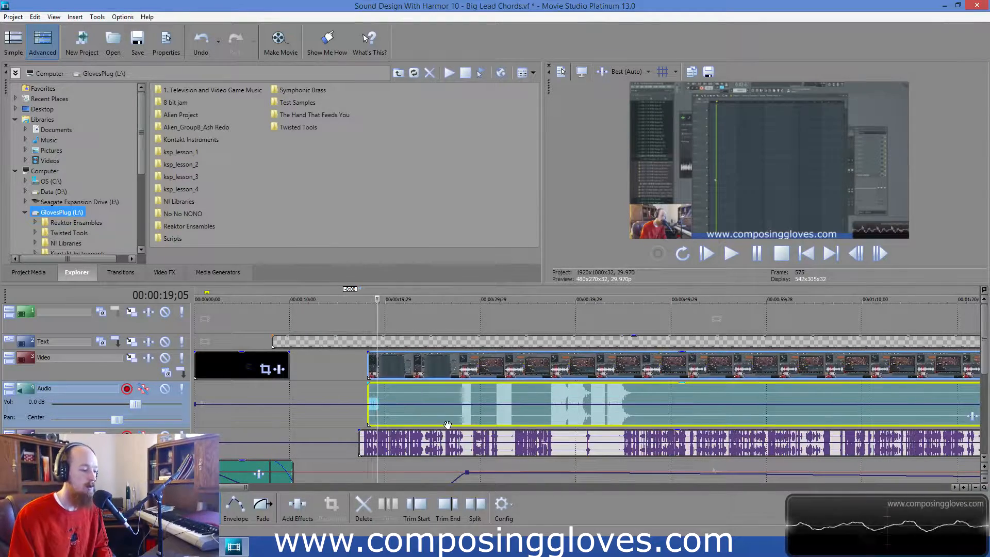
Select the speech clip together with the screen recording's video and audio and move all three slightly earlier.
click(457, 438)
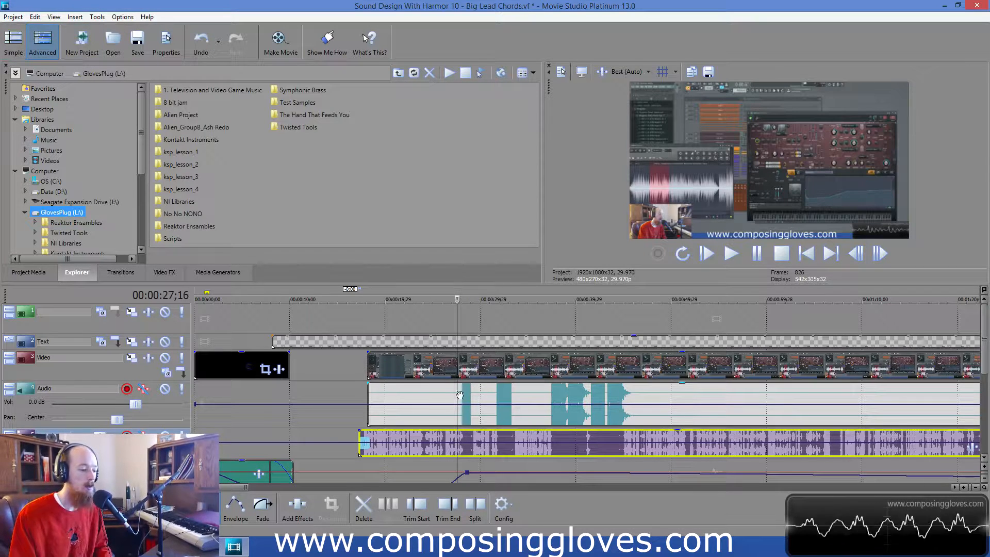
ctrl+click(439, 398)
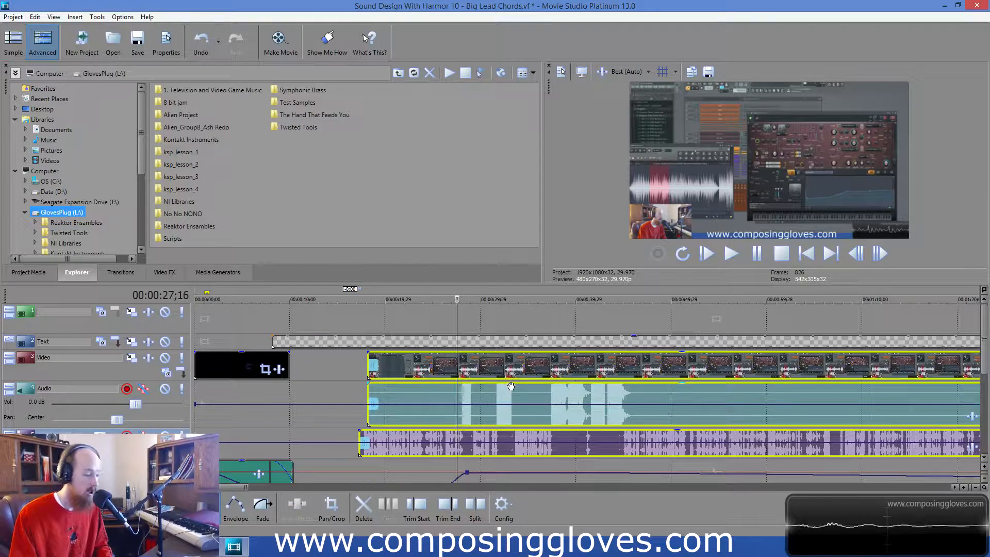
mouse_move(490, 365)
mouse_down()
mouse_move(686, 364)
mouse_move(482, 364)
mouse_move(488, 378)
mouse_up()
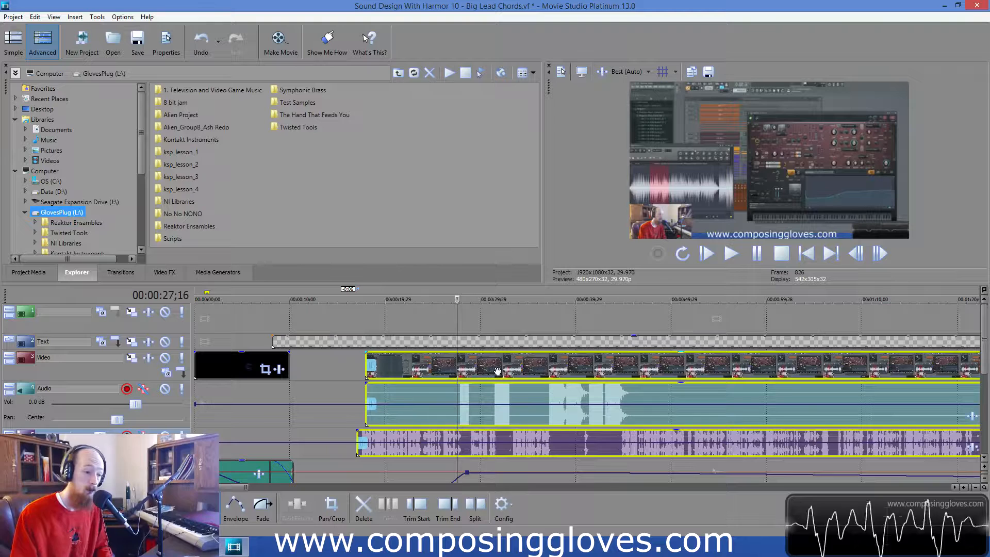
Split only the speech clip at 00:00:39;06 and move its second part well later on the track.
click(569, 444)
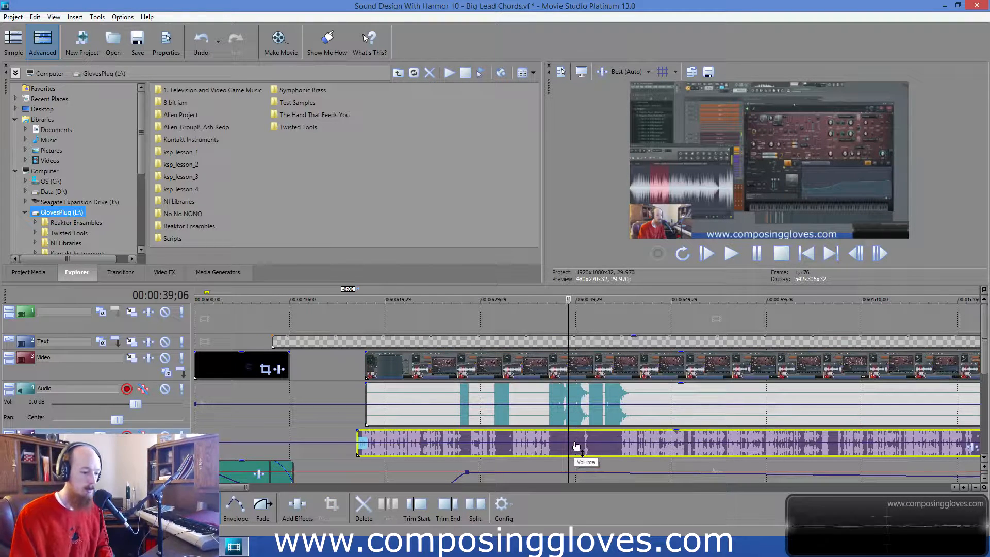
key(s)
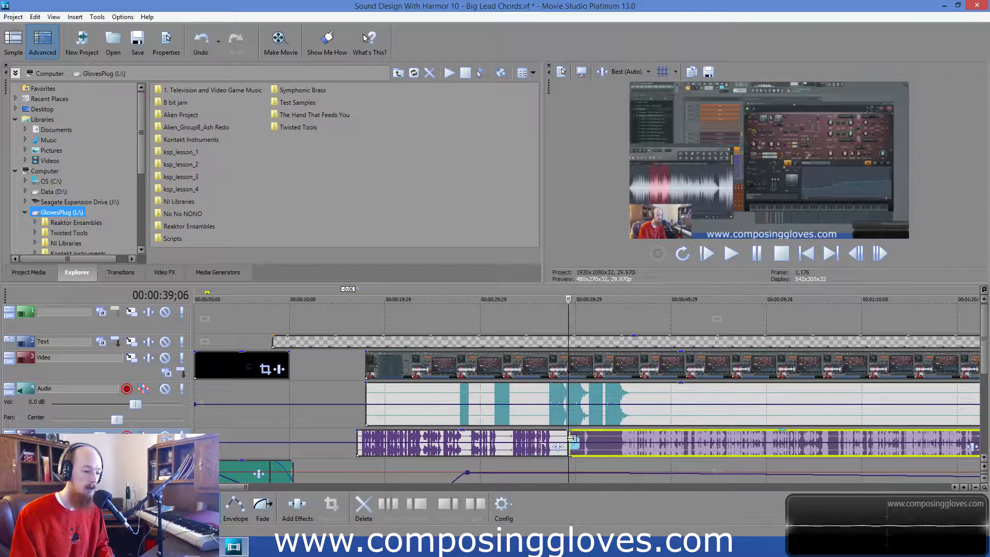
drag(572, 438, 749, 436)
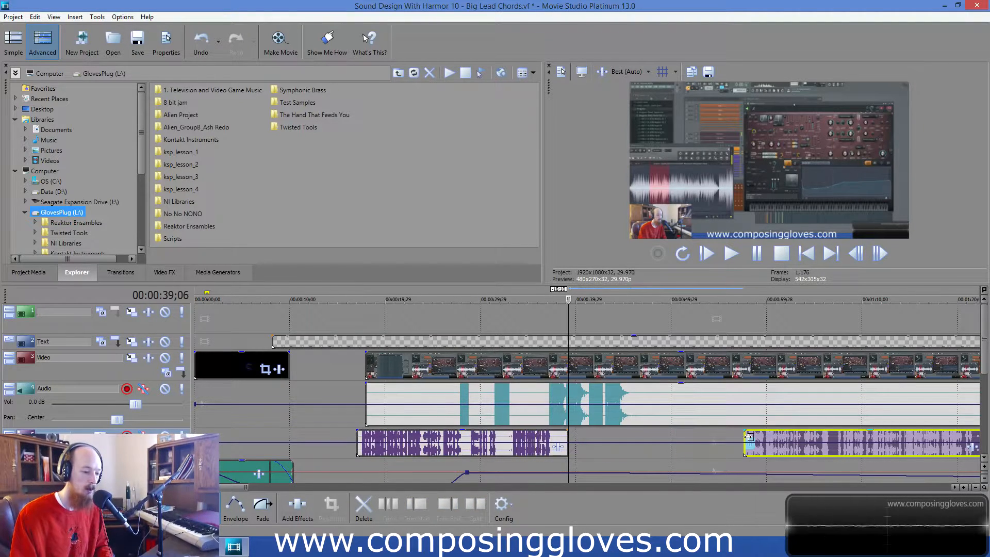
Try moving the recording and both speech pieces together, and undo back to the unsplit speech clip.
ctrl+click(743, 398)
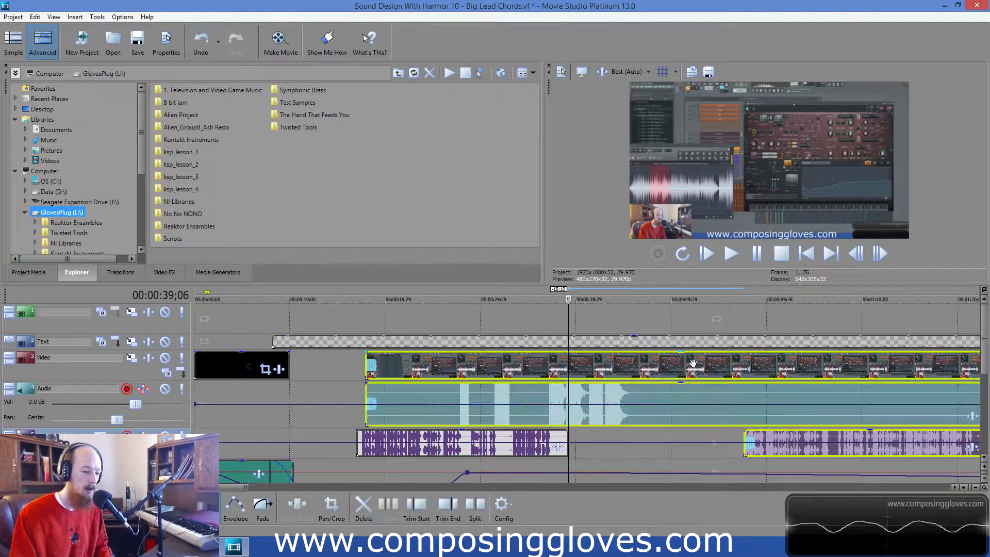
ctrl+click(522, 438)
drag(537, 371, 556, 403)
key(ctrl+z)
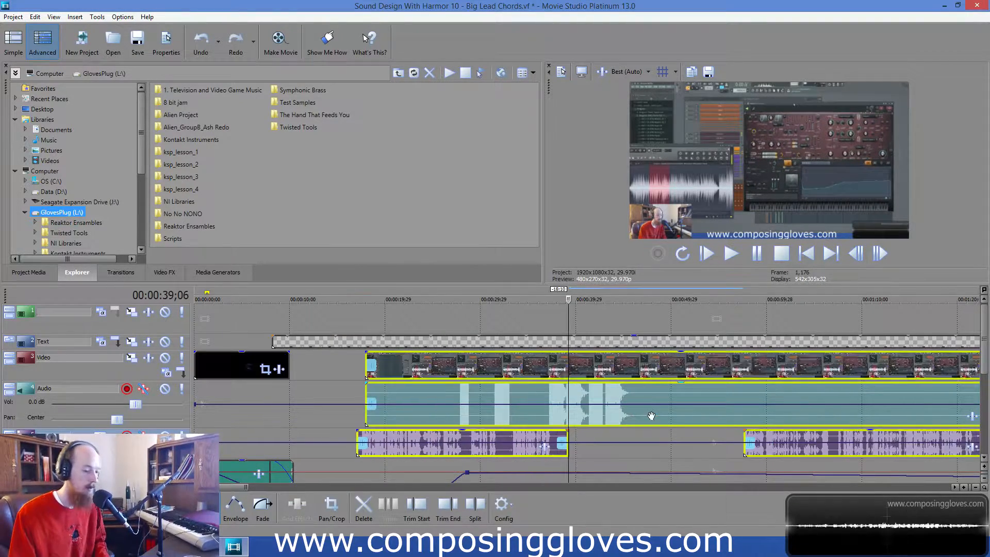
key(ctrl+z)
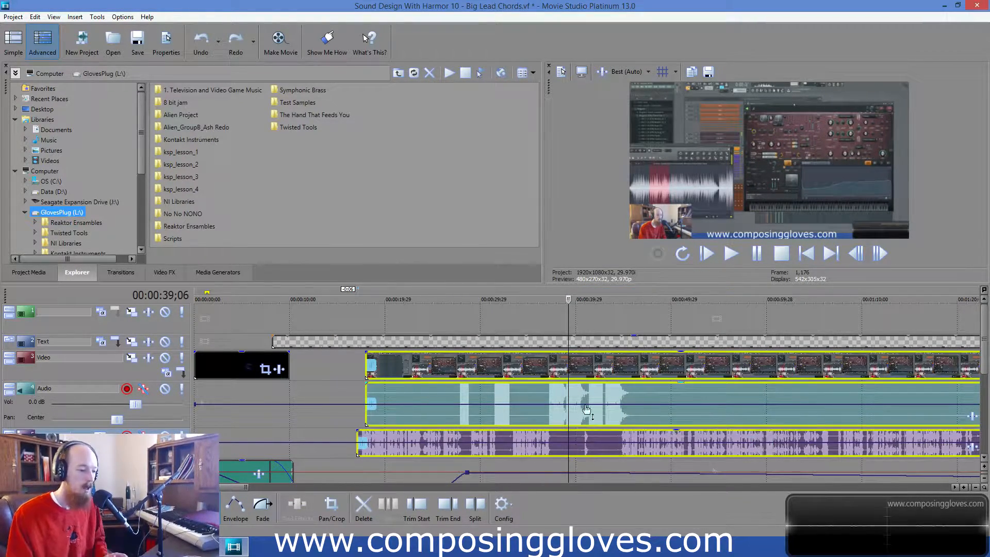
Group the video, audio and speech clips and shift them together slightly earlier.
click(520, 370)
mouse_move(535, 362)
mouse_down()
mouse_move(578, 365)
mouse_move(548, 372)
mouse_up()
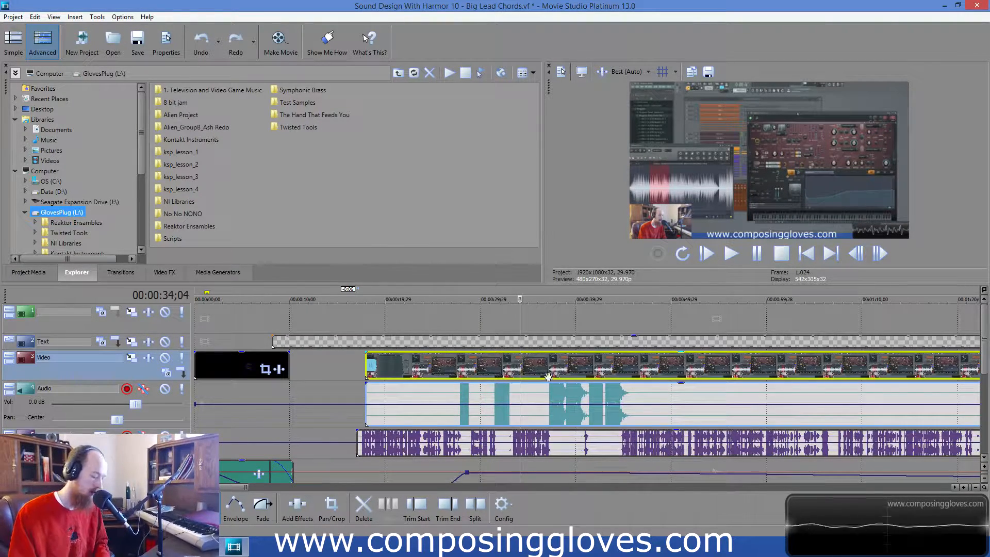
ctrl+click(546, 393)
ctrl+click(554, 448)
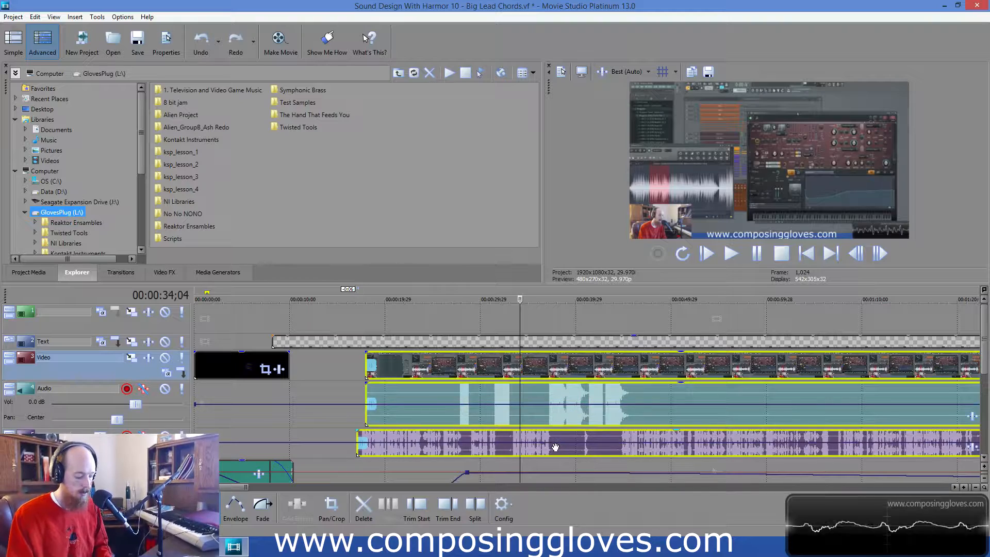
mouse_move(554, 390)
mouse_down()
mouse_move(603, 379)
mouse_move(549, 373)
mouse_up()
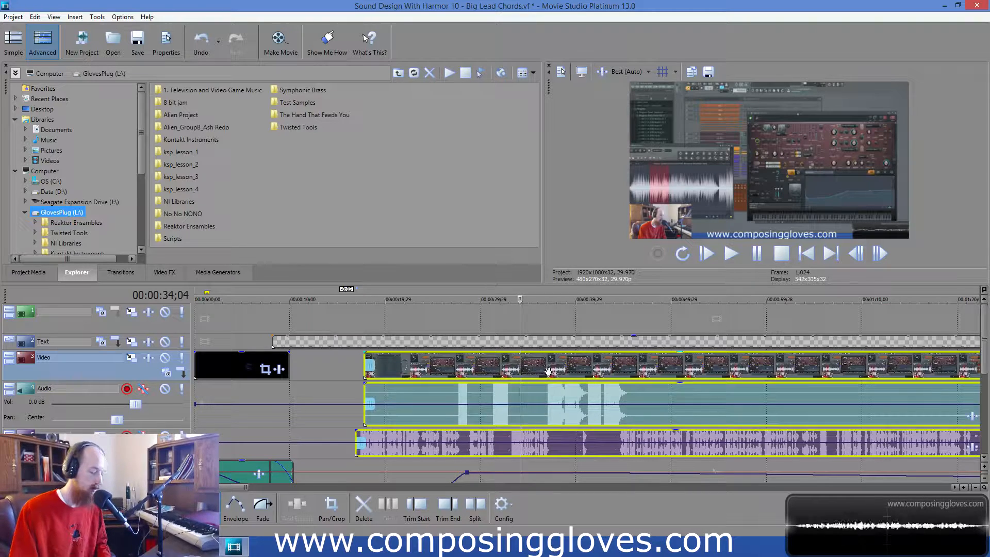
Try splitting the grouped clips at 00:00:34;04 and again at 00:00:27;26, undoing each split.
key(s)
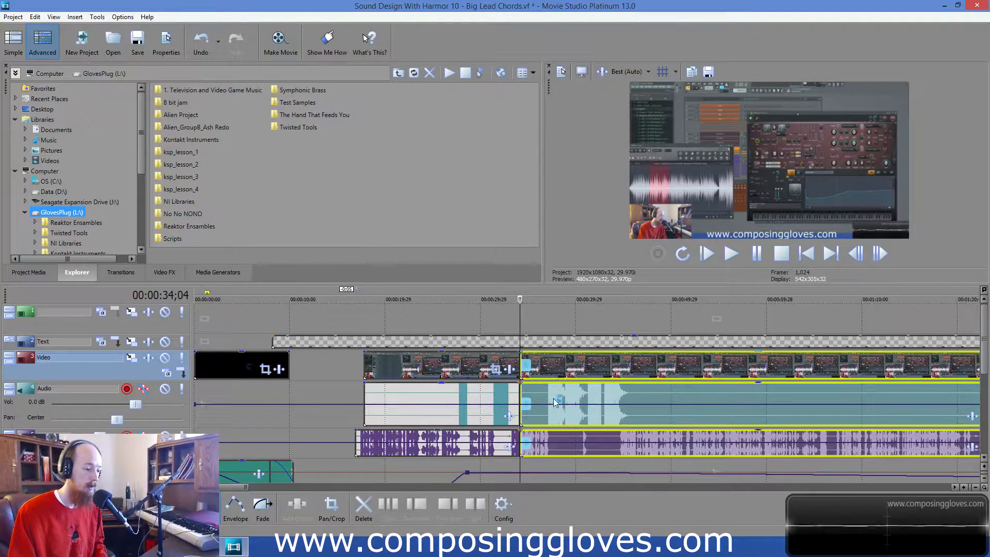
key(ctrl+z)
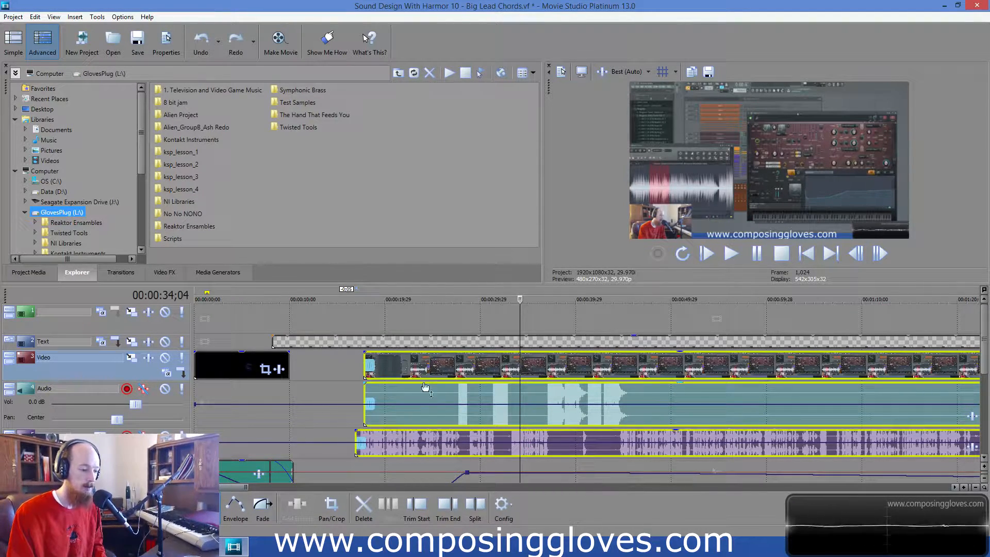
click(339, 362)
click(460, 366)
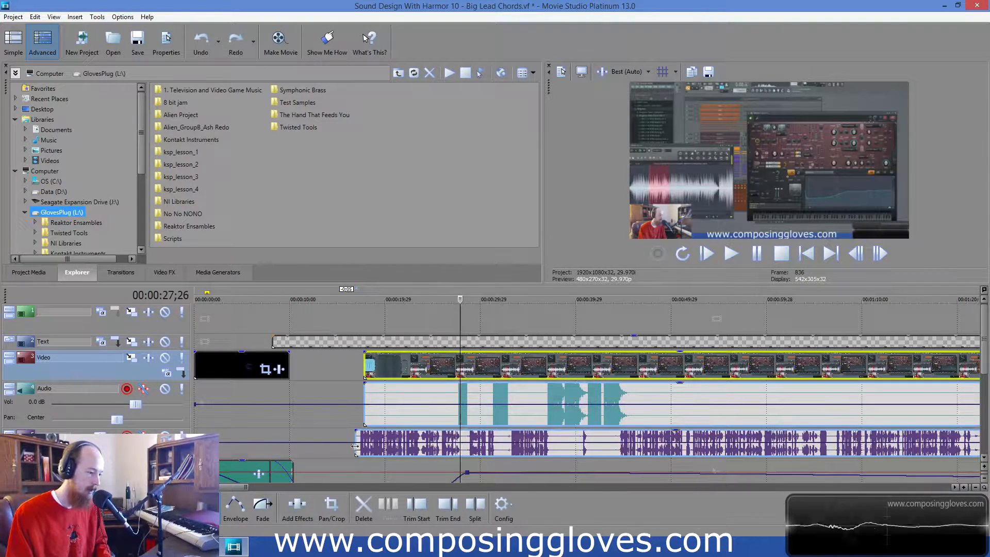
key(s)
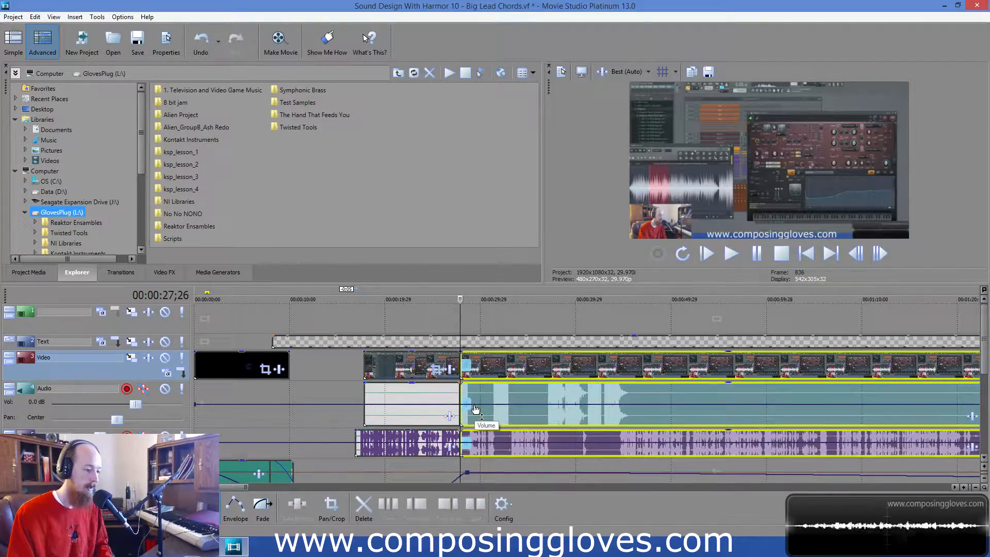
key(ctrl+z)
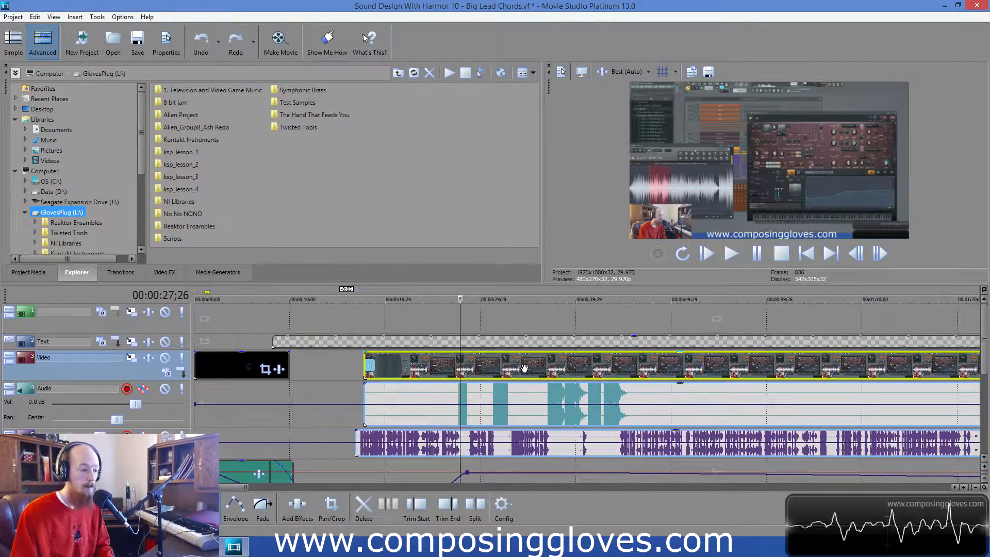
Review the whole project timeline and place the cursor at 00:05:13;23, near the end of the text clip.
scroll(524, 368, down, 5)
scroll(524, 369, down, 3)
scroll(448, 398, up, 2)
scroll(449, 399, down, 1)
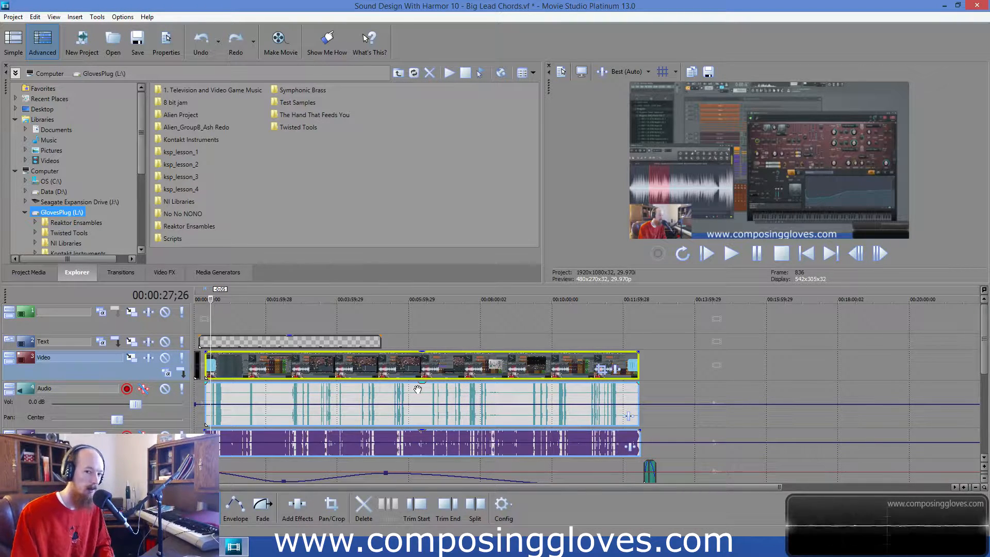
click(382, 371)
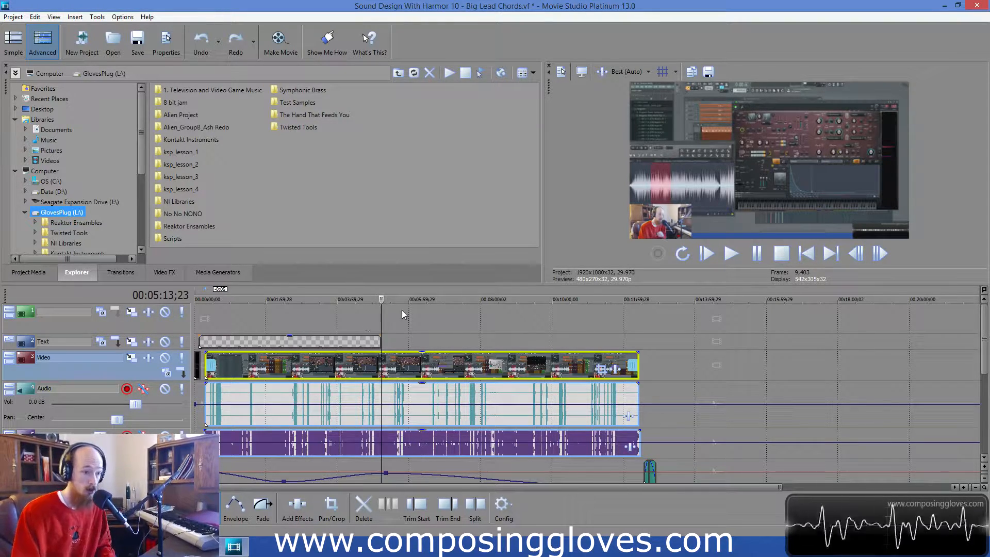
Examine the timeline from the recording at 00:01:39;14 back to the opening logo clip, placing the cursor at 00:00:03;28.
click(253, 372)
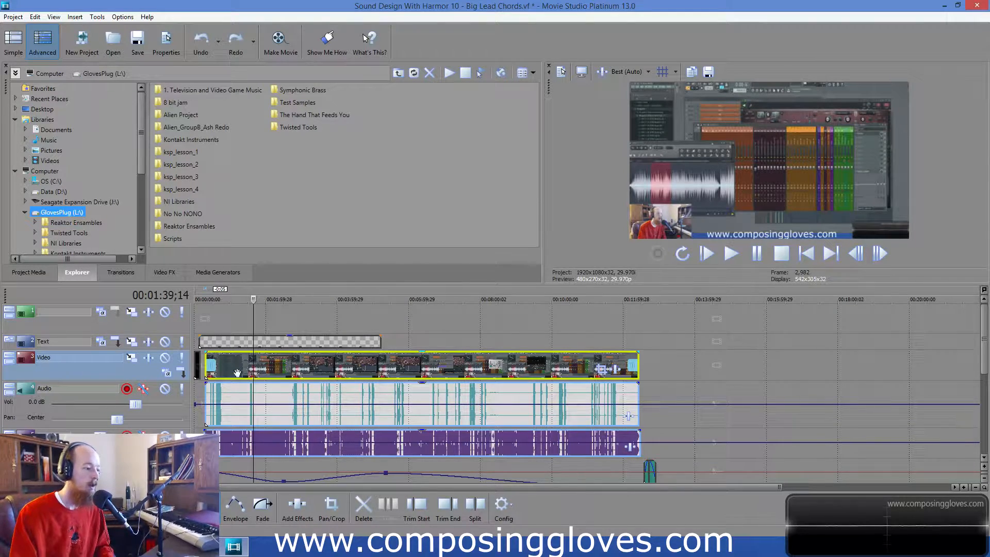
scroll(399, 411, up, 6)
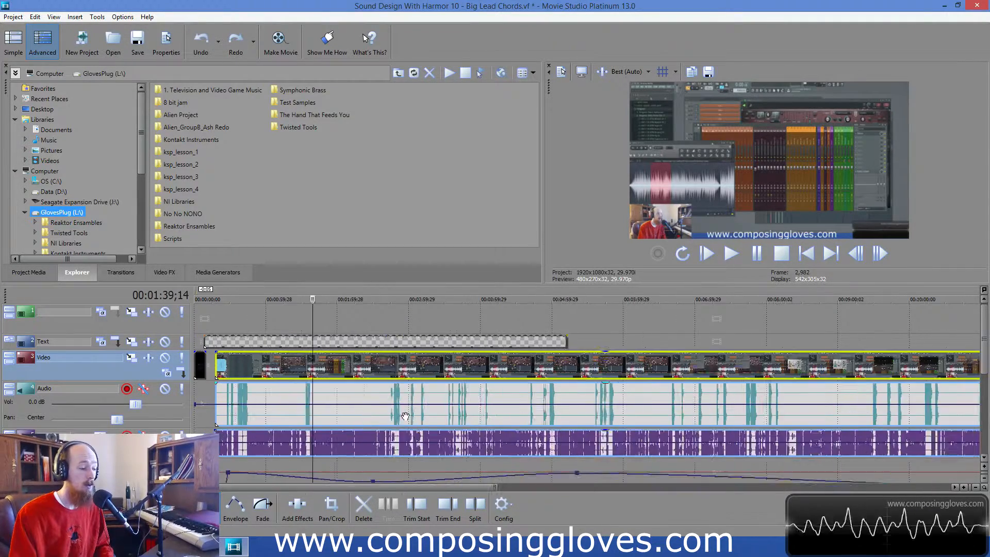
scroll(522, 435, down, 2)
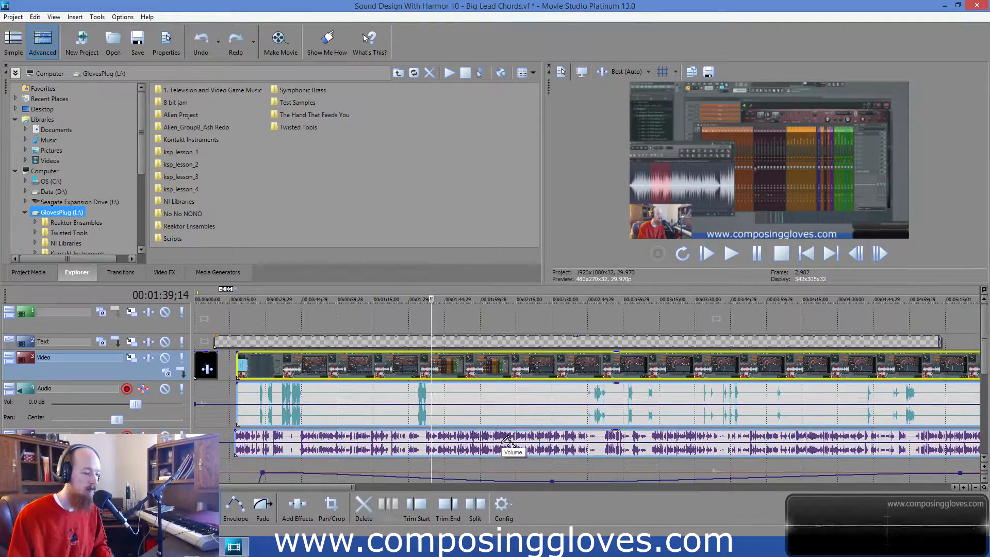
click(227, 378)
scroll(262, 374, up, 5)
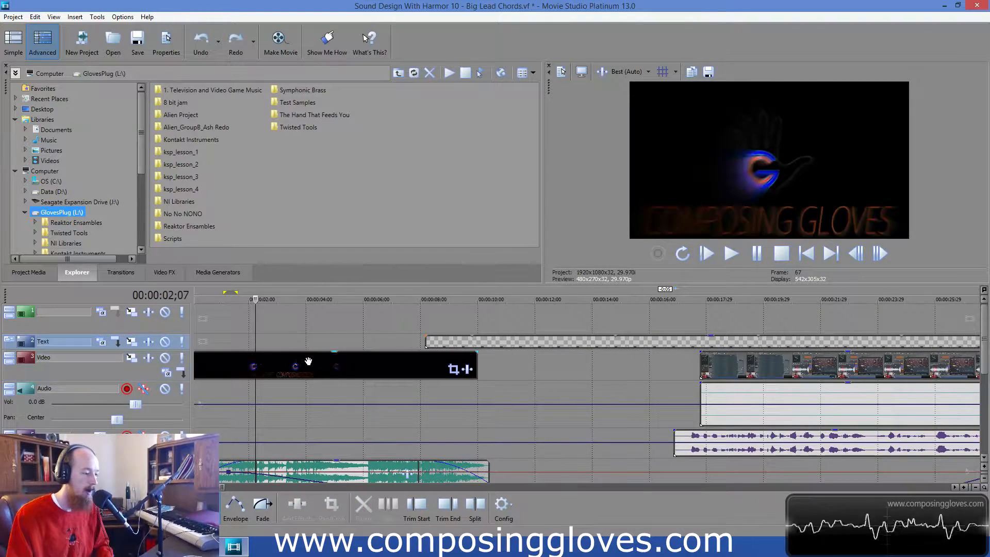
click(305, 338)
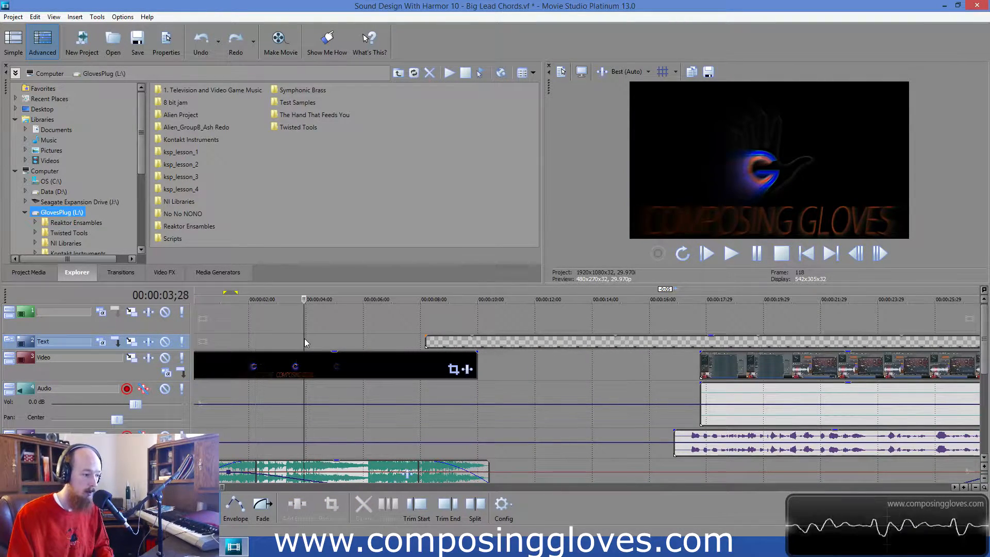
scroll(356, 366, down, 2)
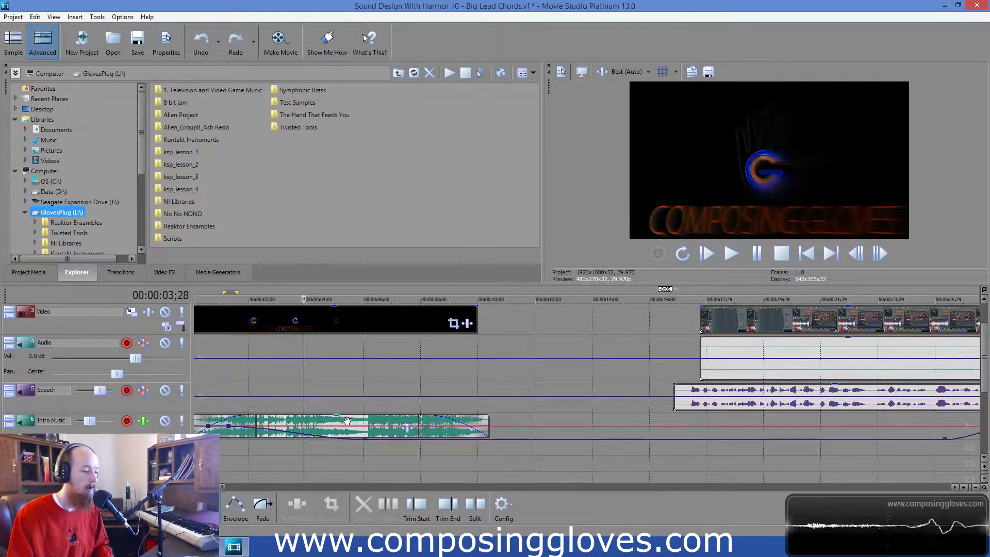
Inspect the intro music clip beneath the opening logo and its volume envelope at several zoom levels.
click(353, 429)
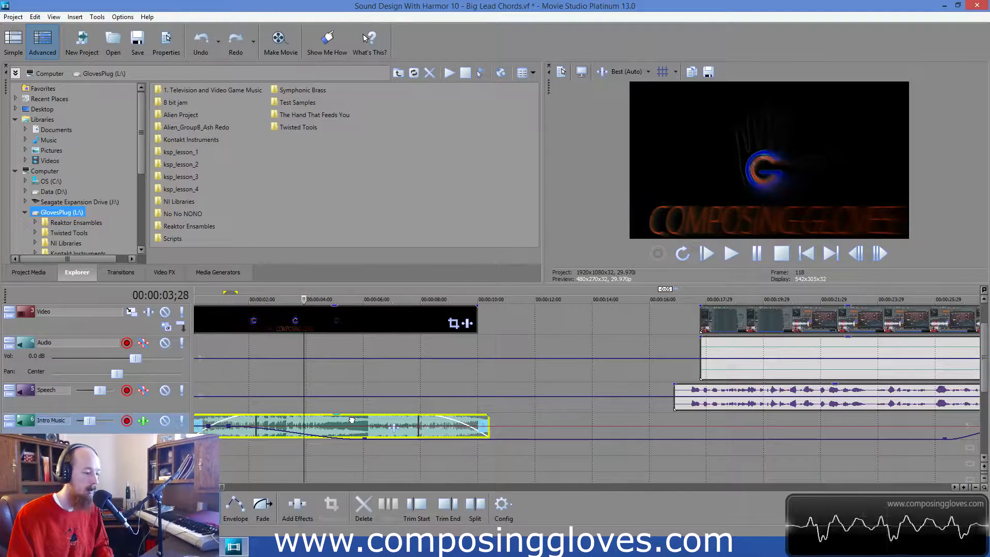
click(314, 388)
scroll(313, 388, down, 4)
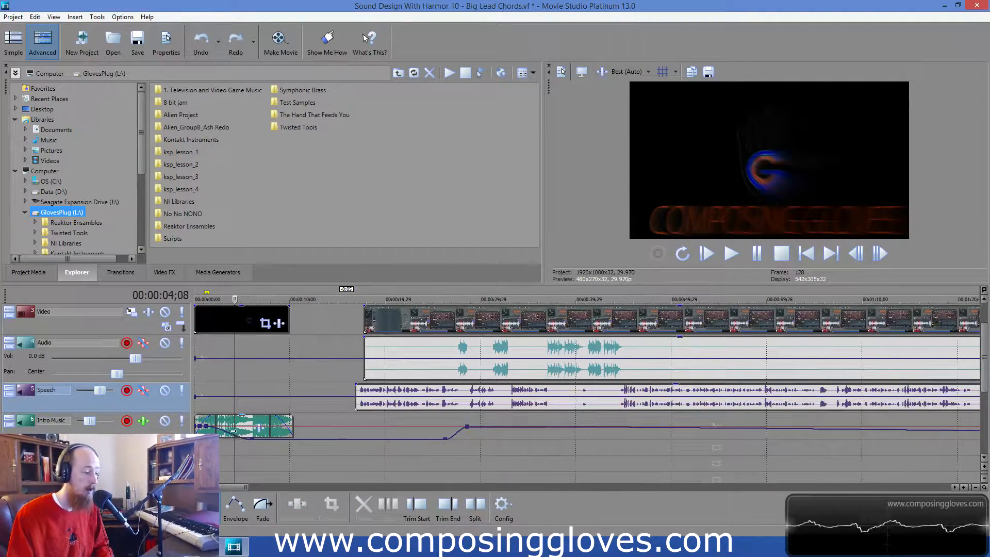
scroll(235, 437, up, 5)
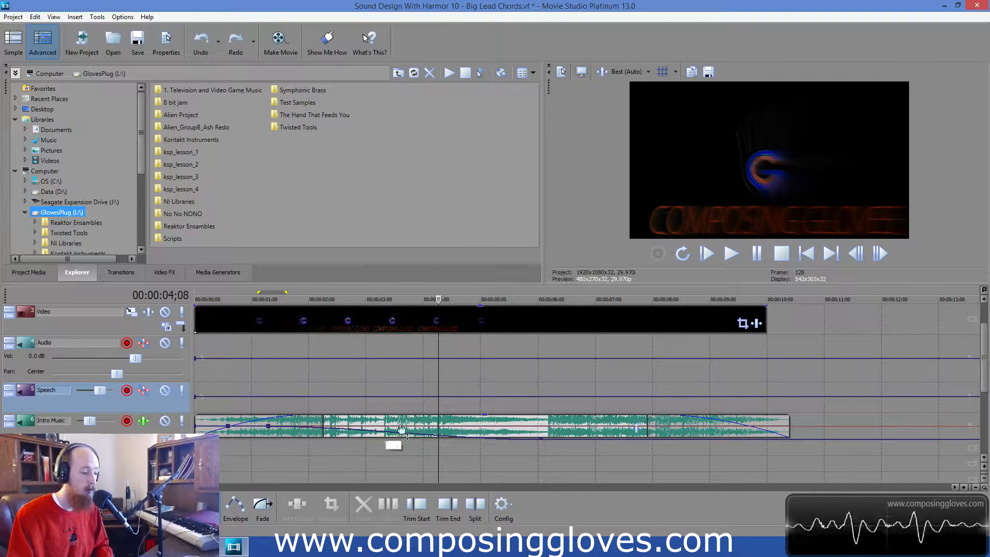
scroll(770, 413, down, 3)
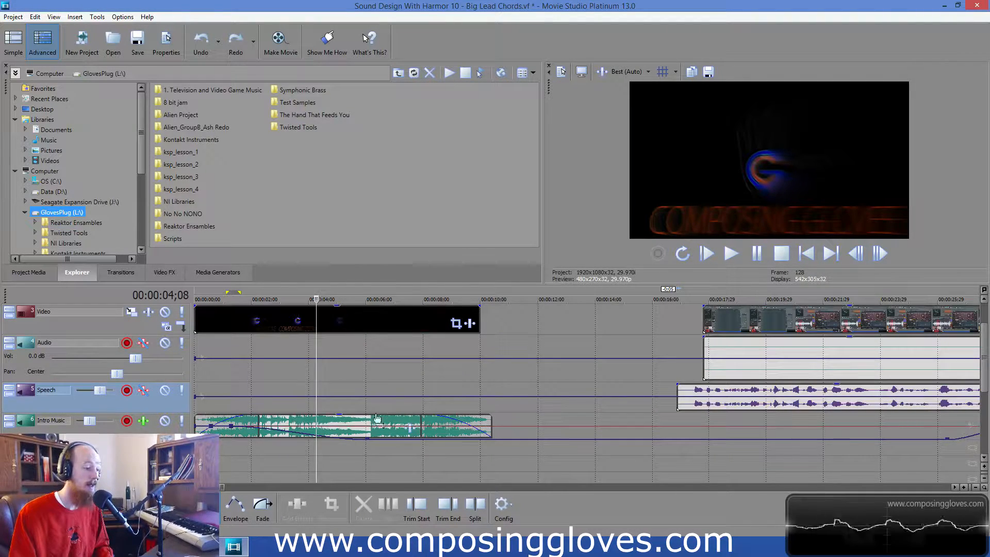
Check the Insert/Remove Envelope option for the Intro Music track without choosing an envelope.
right_click(517, 423)
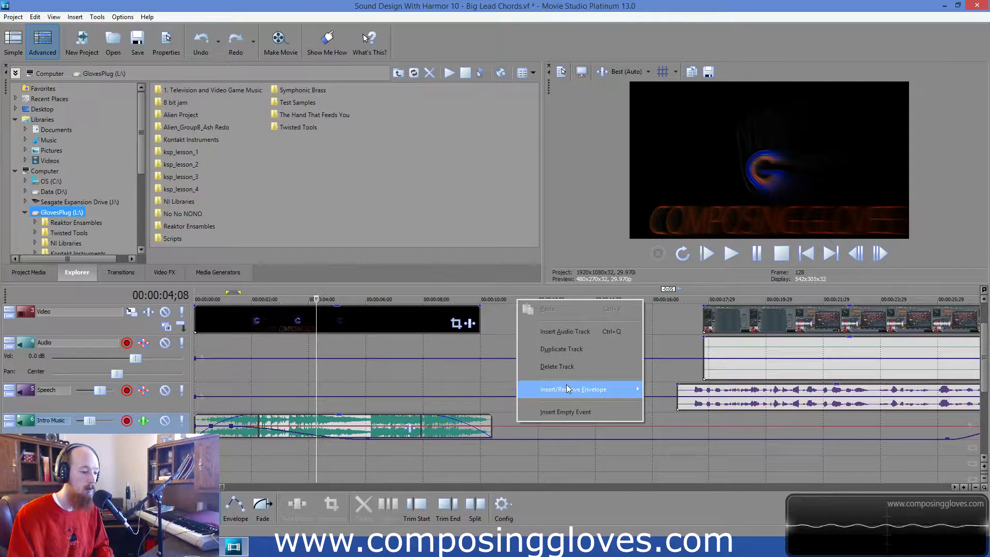
mouse_move(568, 388)
click(500, 415)
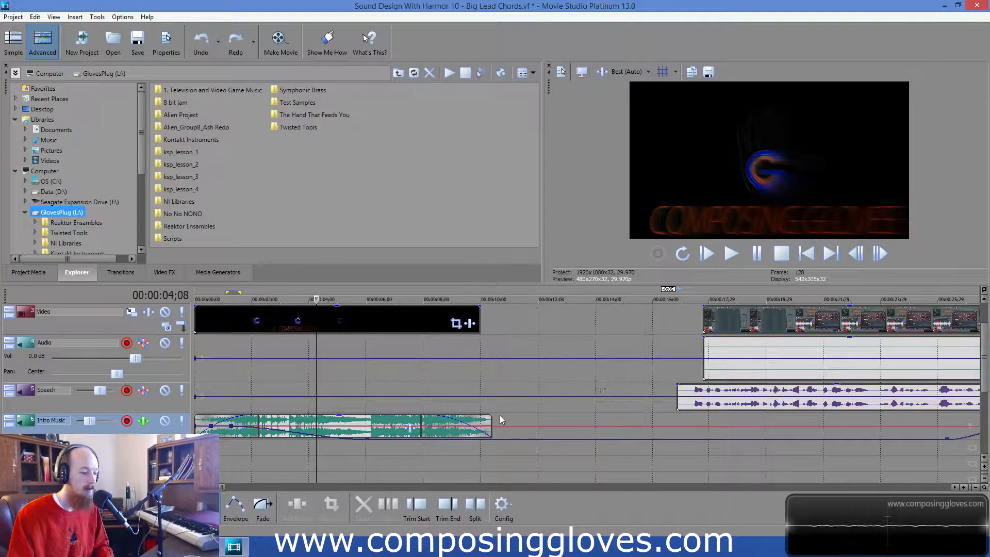
click(500, 416)
Add the Sony Paragraphic EQ to the intro music clip as an audio event effect.
click(335, 429)
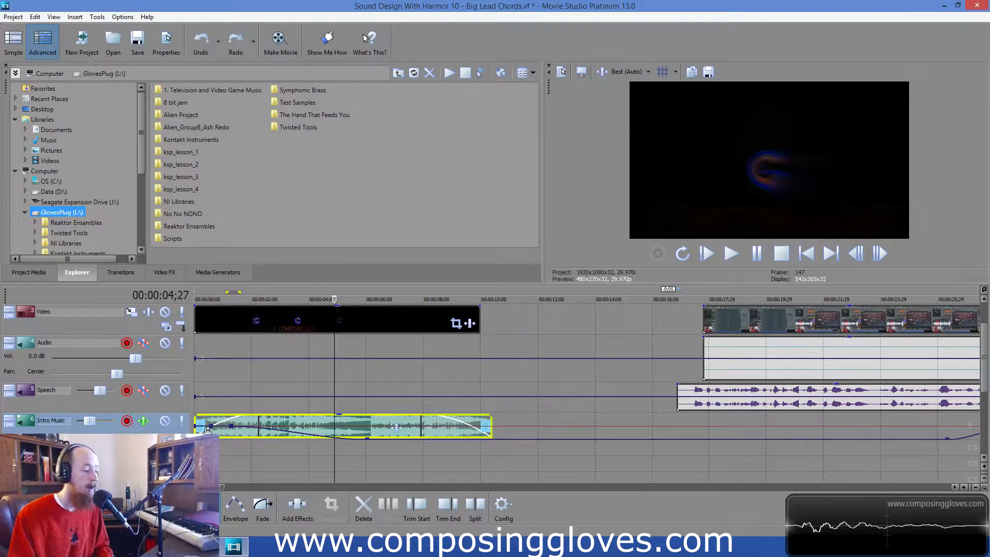
mouse_move(199, 431)
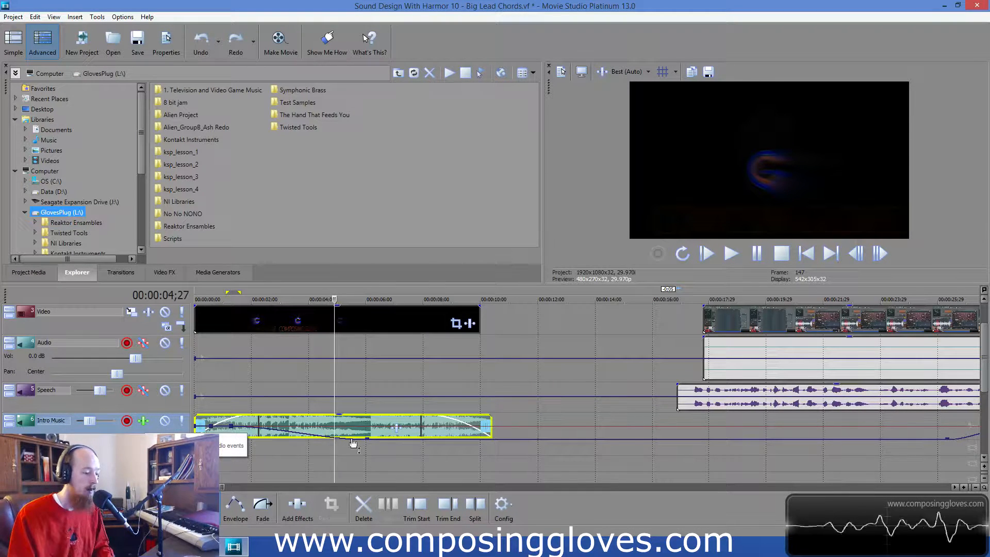
click(396, 433)
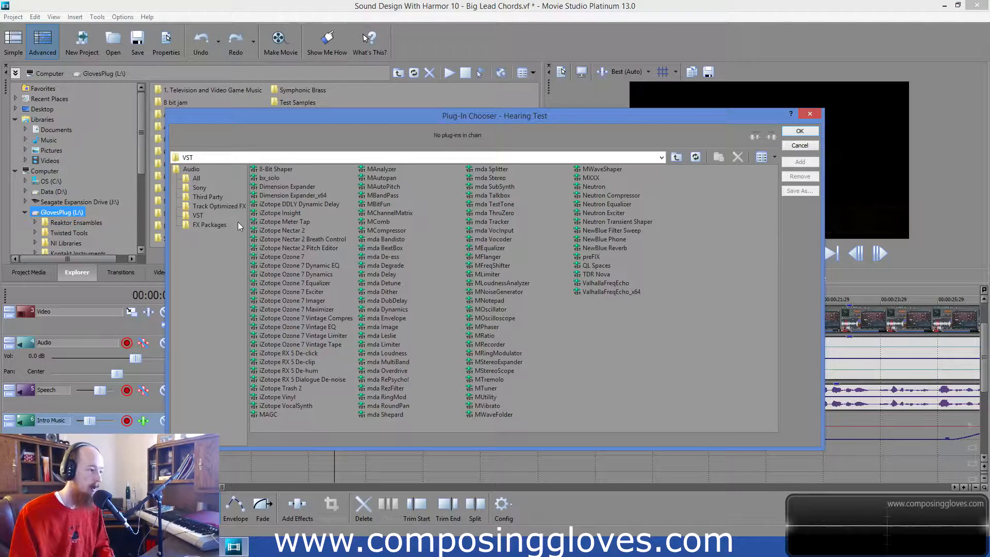
click(201, 188)
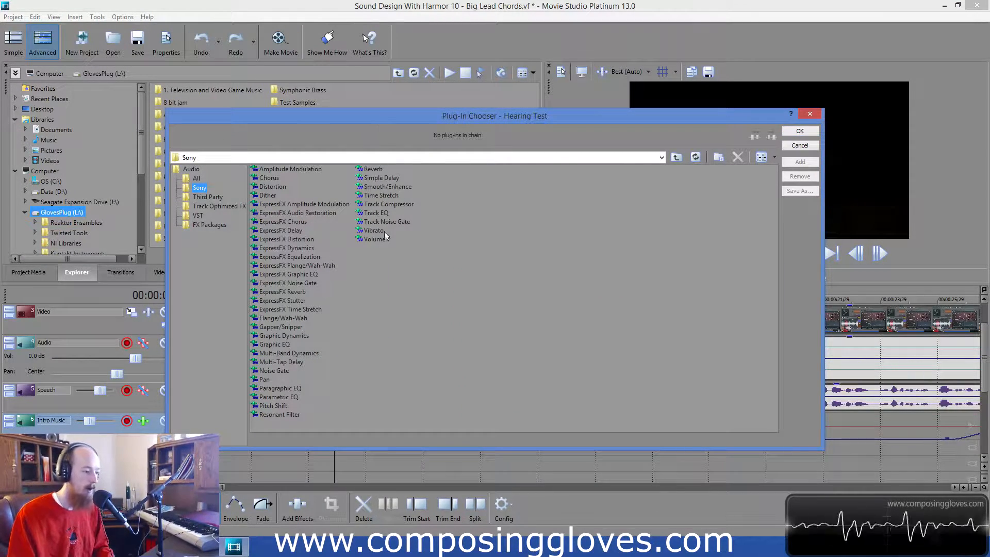
click(292, 388)
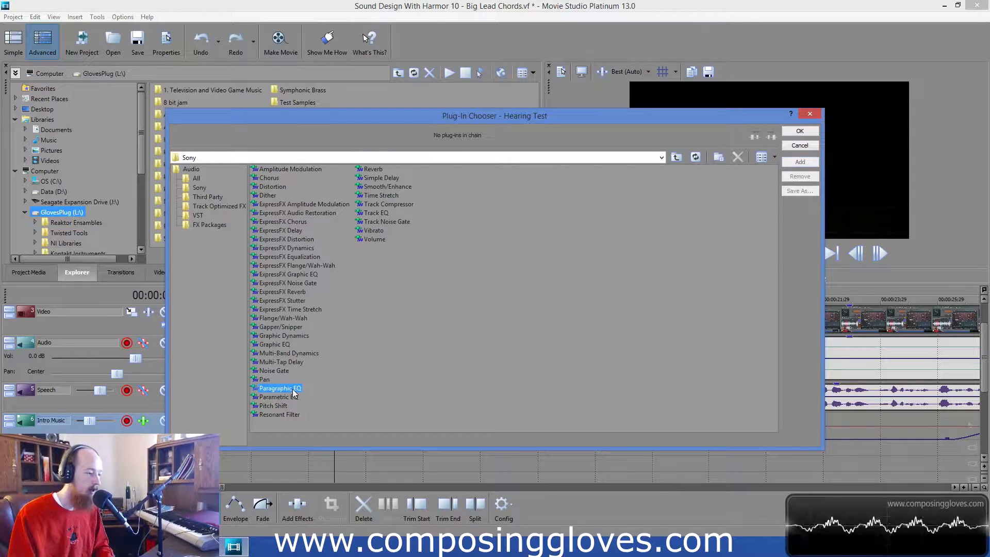
click(801, 163)
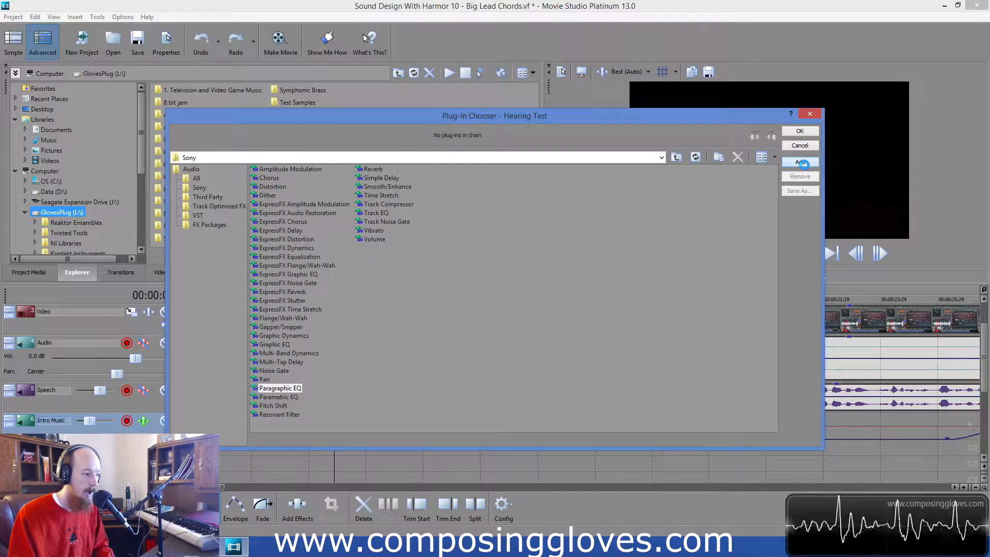
click(800, 132)
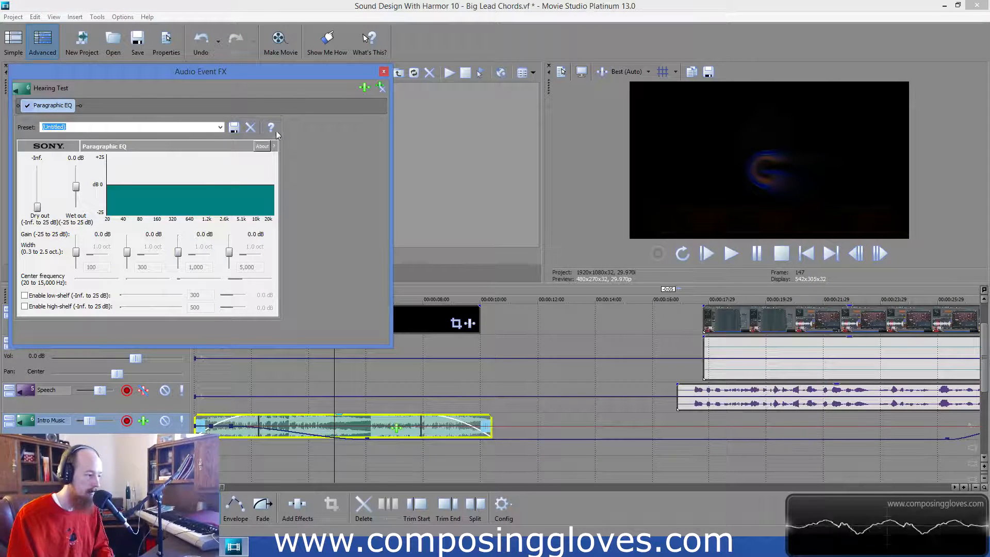
Remove the Paragraphic EQ from the intro music clip and close the Audio Event FX window.
click(380, 87)
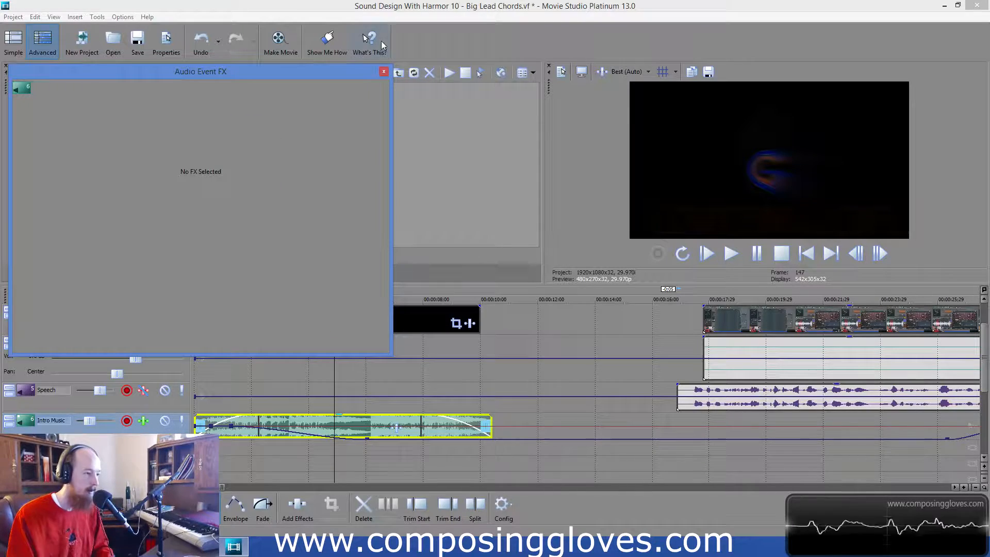
click(384, 72)
click(315, 382)
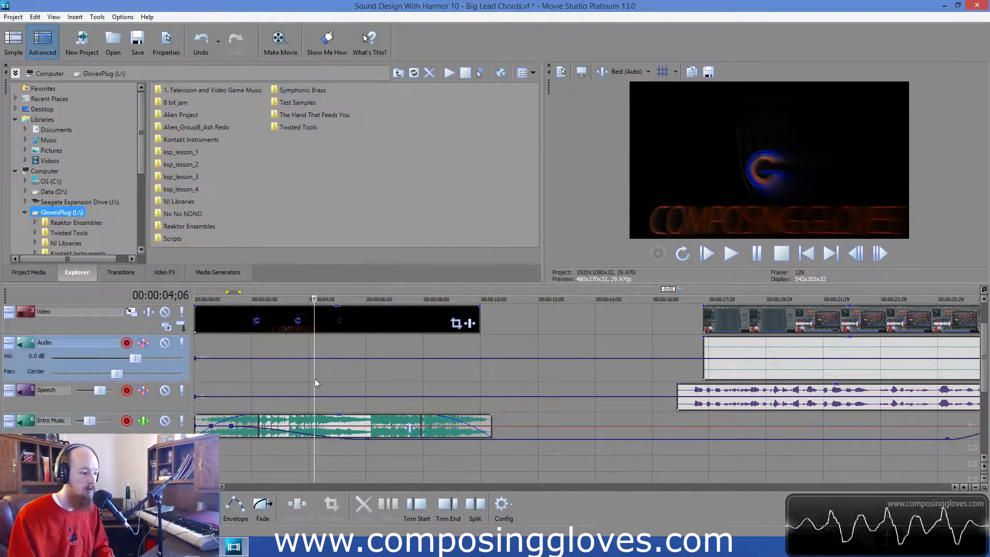
Try reshaping the Intro Music volume envelope at about 5 seconds with the Envelope tool, and undo the change.
scroll(315, 383, down, 10)
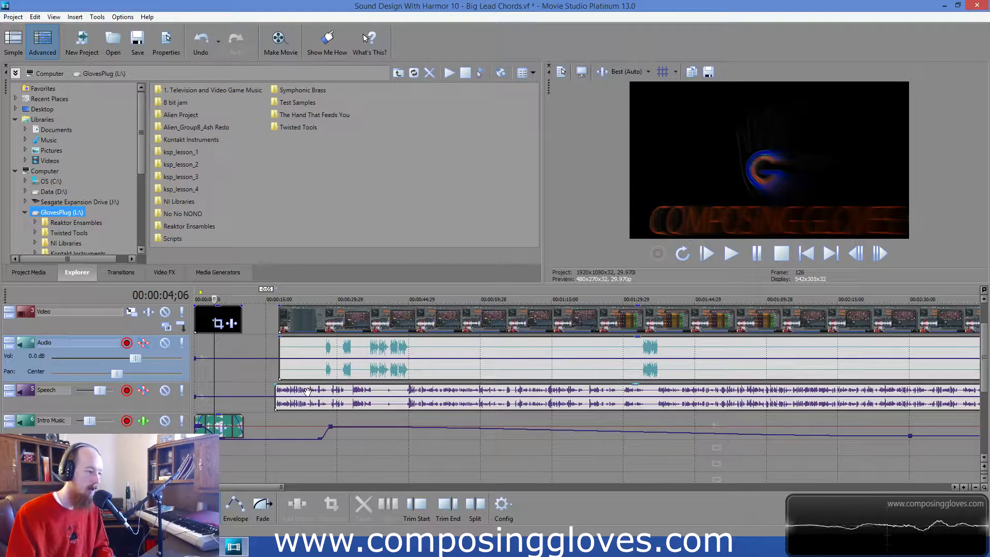
scroll(277, 370, up, 5)
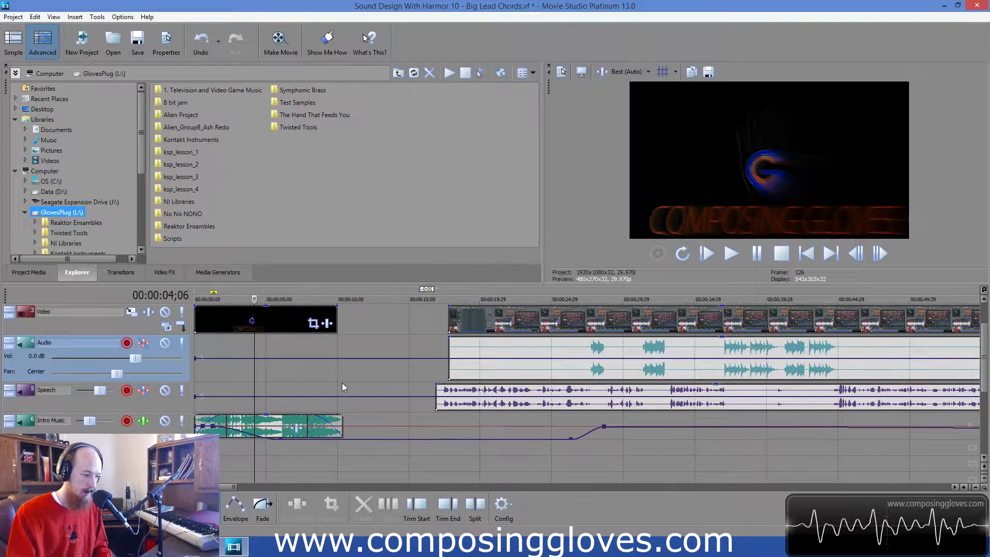
click(234, 376)
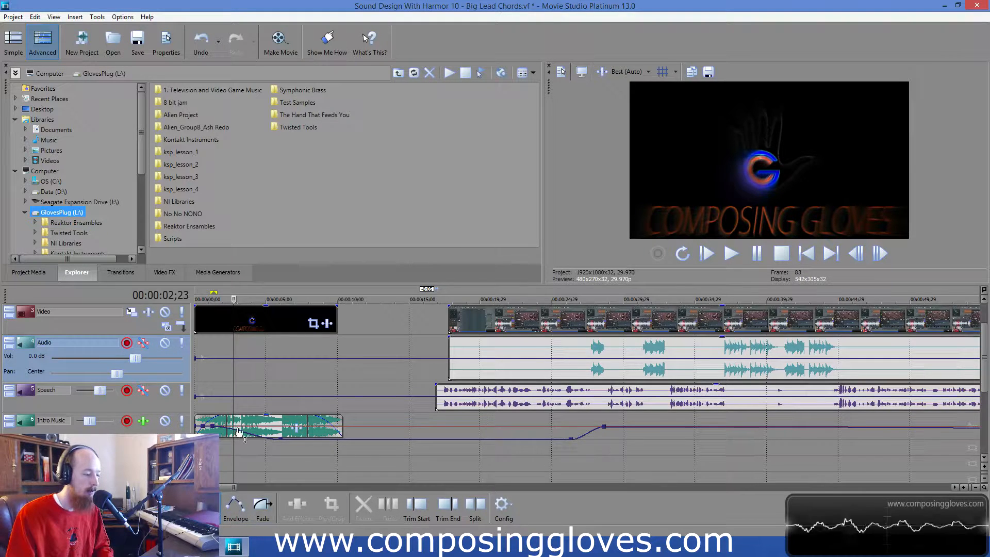
scroll(240, 434, up, 1)
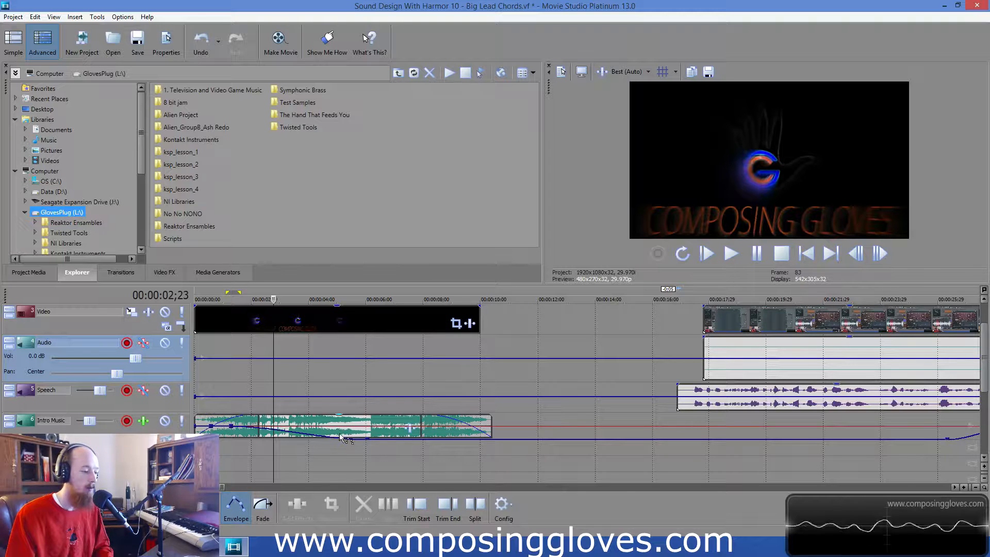
mouse_move(337, 439)
mouse_down()
mouse_move(341, 426)
mouse_move(338, 446)
mouse_move(339, 435)
mouse_up()
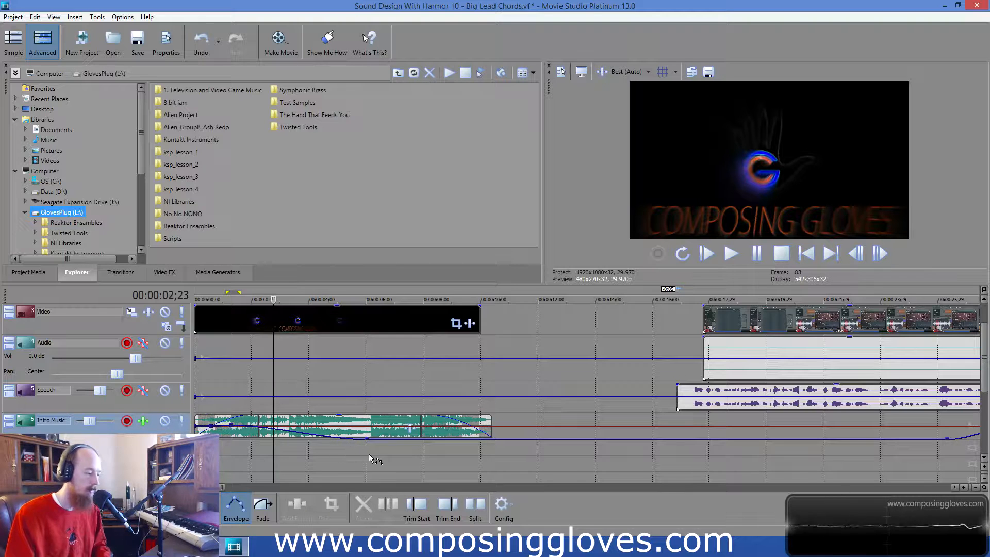
key(ctrl+z)
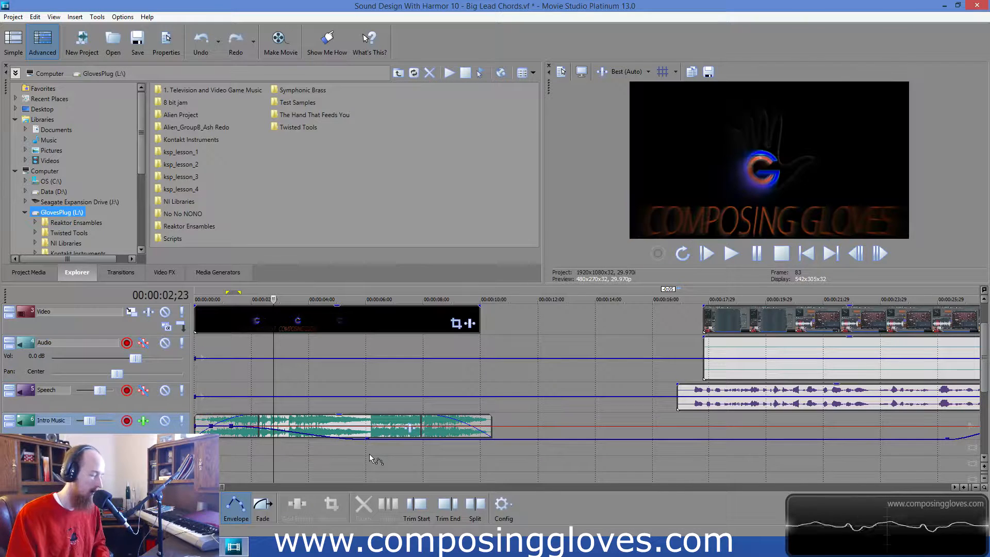
Examine the point and fade-curve options of the Intro Music envelope, using both the Envelope tool and the Fade tool.
right_click(332, 438)
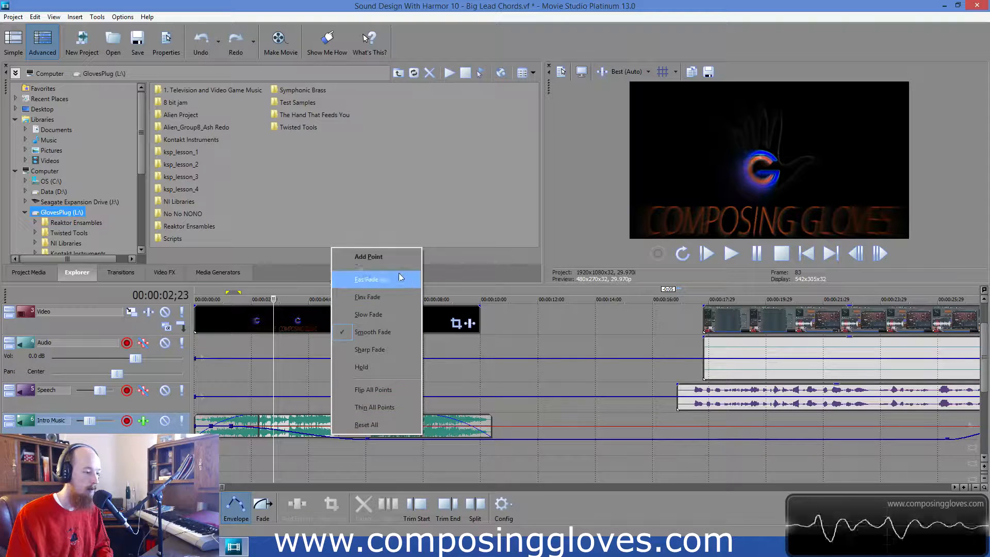
click(463, 425)
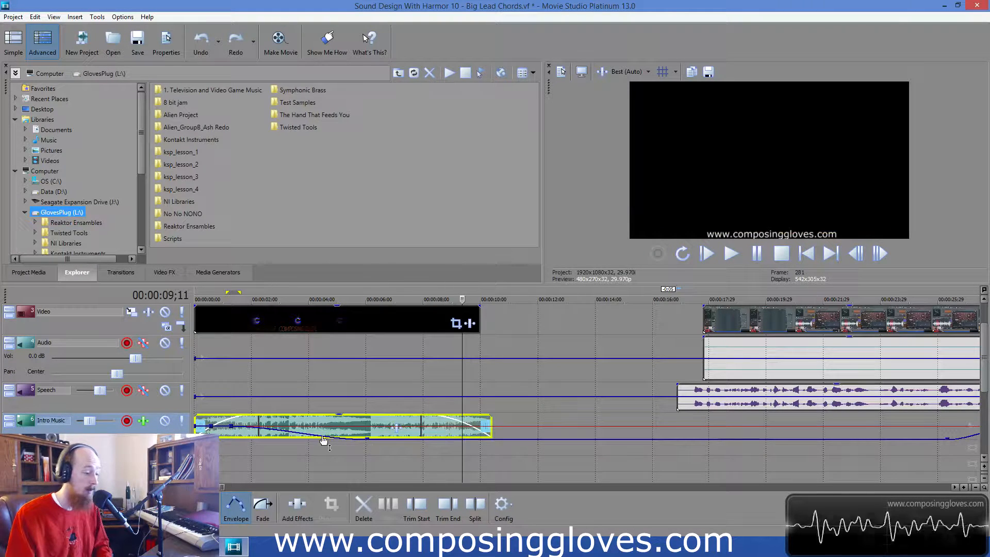
key(d)
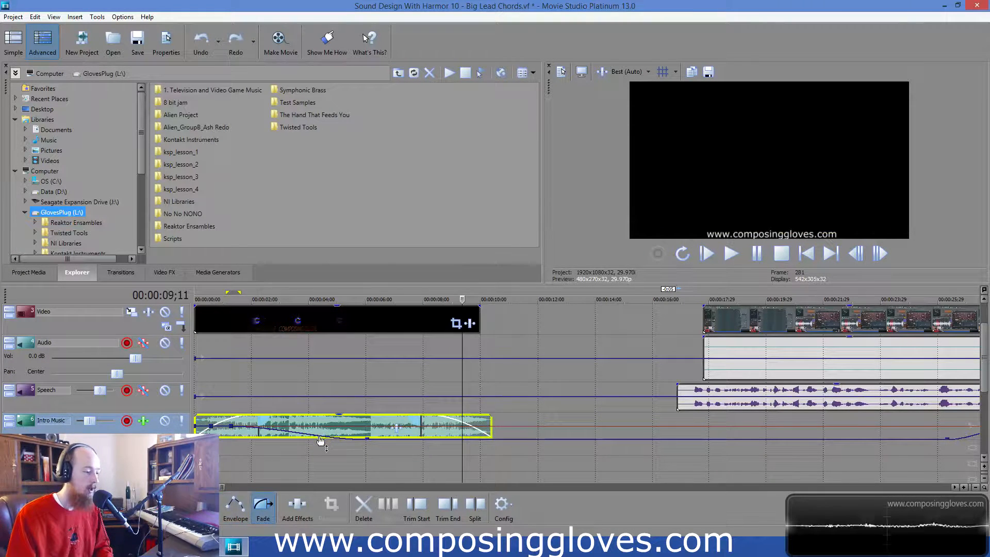
right_click(321, 440)
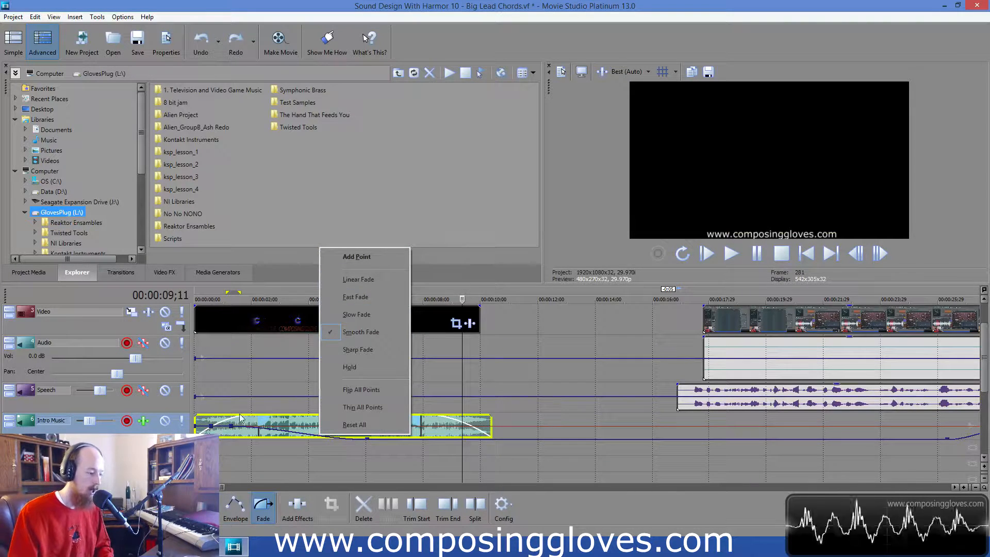
click(266, 437)
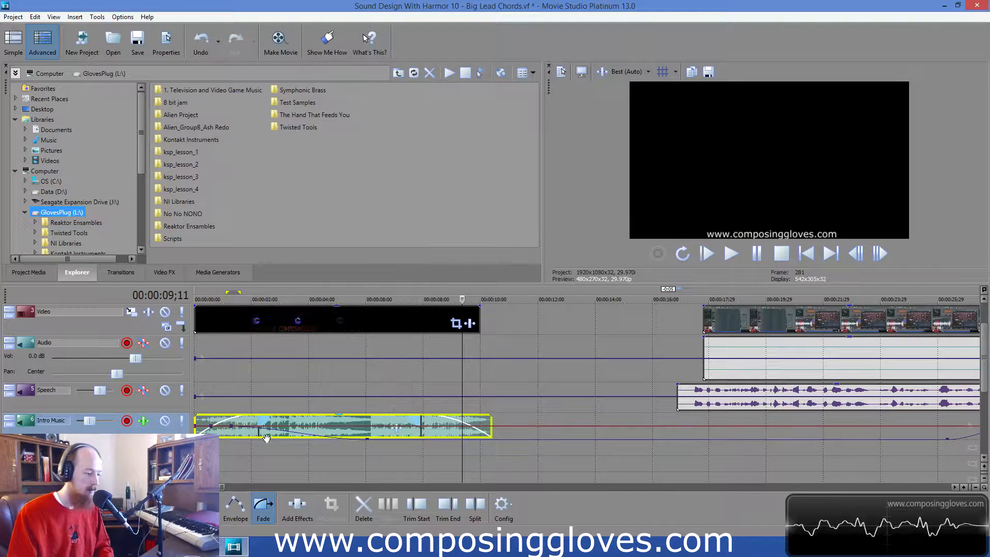
right_click(319, 438)
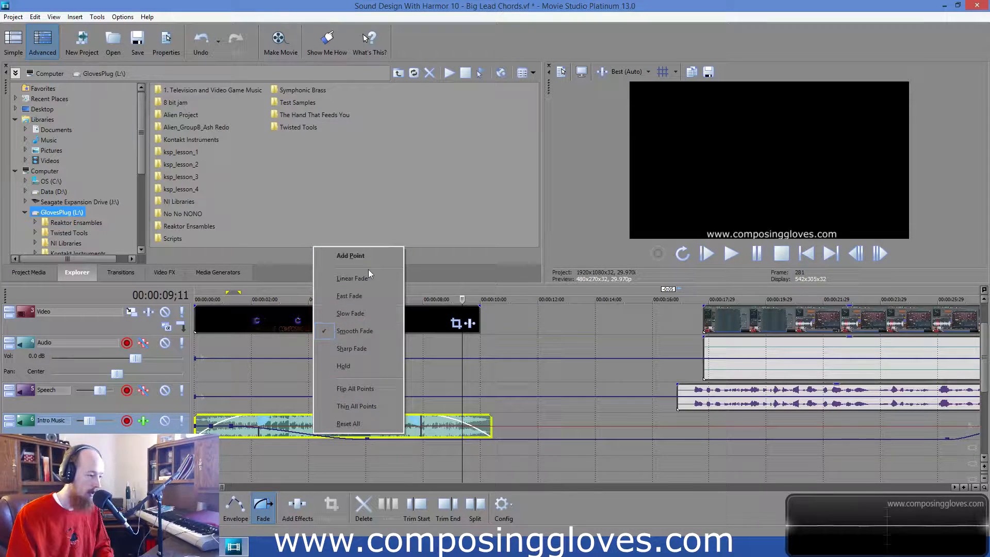
click(415, 449)
Add a point to the Intro Music volume envelope at about 13 seconds, in the gap after the music clip.
right_click(580, 435)
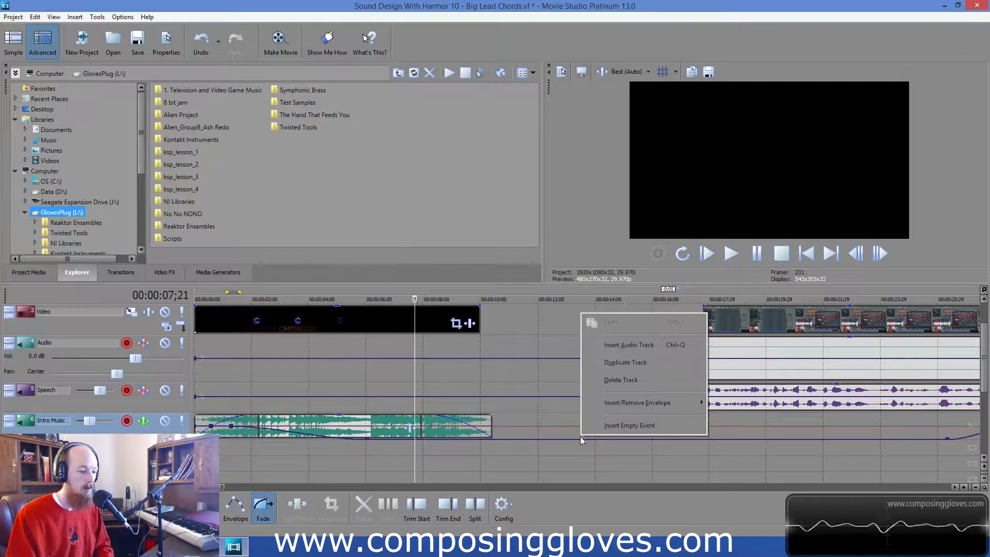
right_click(577, 439)
double_click(577, 439)
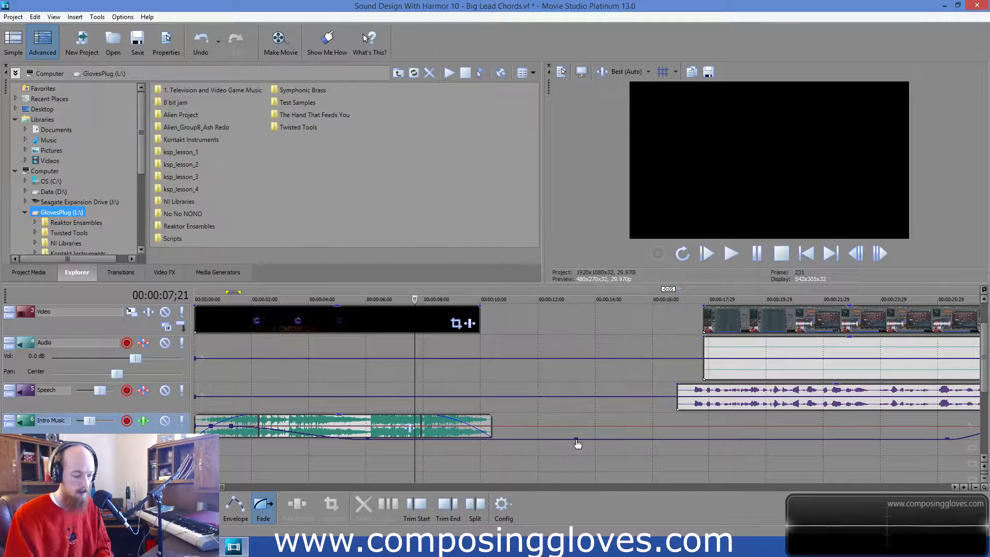
Delete the Intro Music volume envelope point at about 13 seconds, in the gap after the music clip.
right_click(576, 438)
key(d)
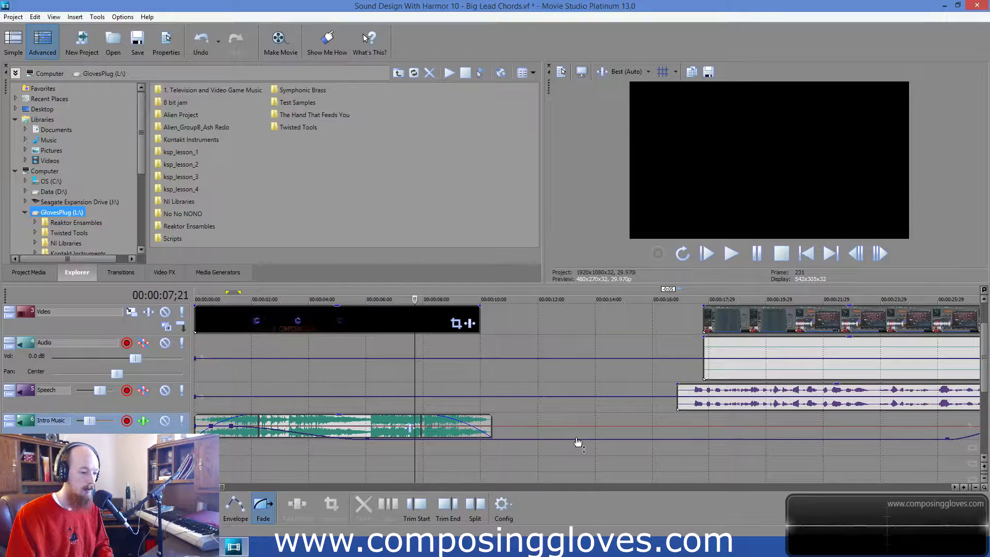
Examine the Intro Music envelope's point and fade options and the track's choices for inserting or removing volume and pan envelopes.
right_click(315, 437)
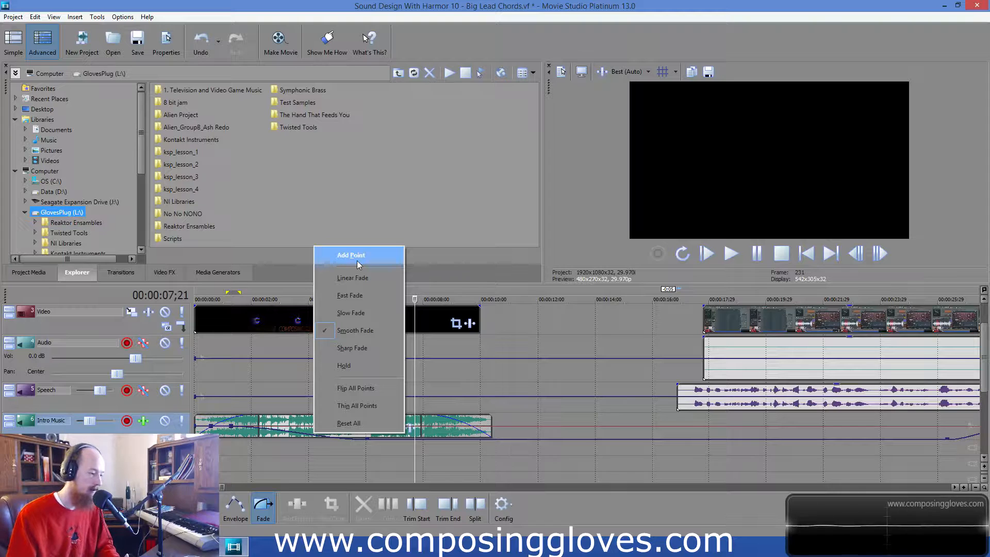
right_click(527, 426)
right_click(515, 417)
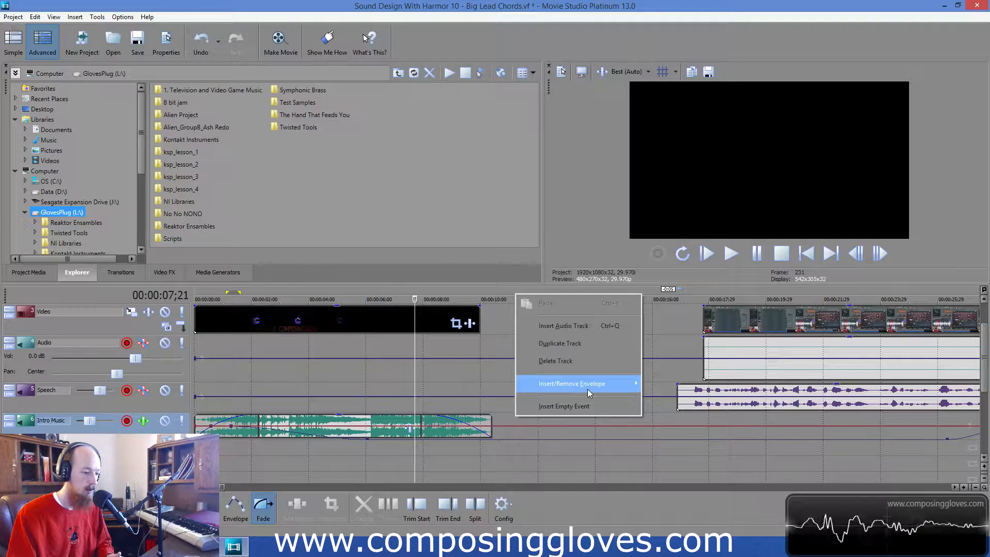
mouse_move(588, 393)
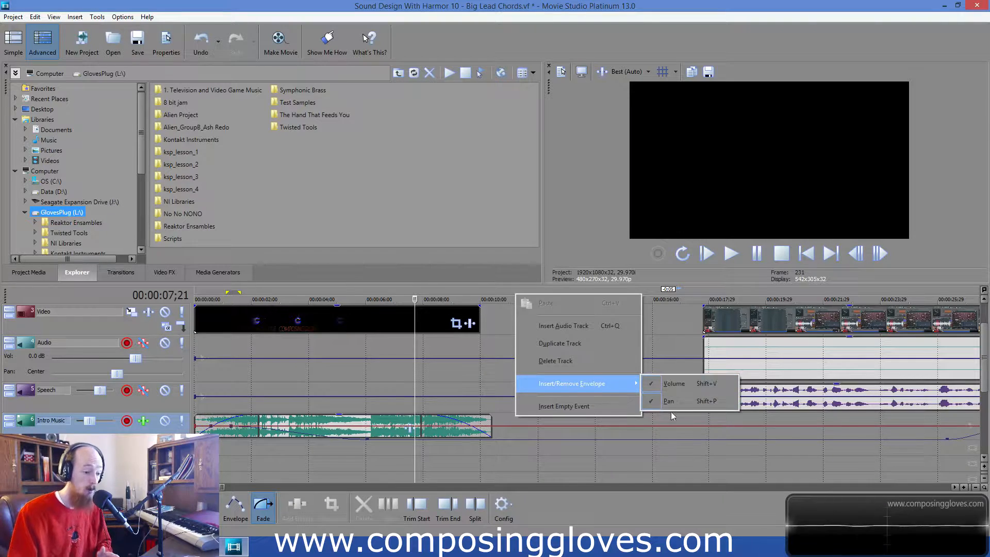
click(499, 419)
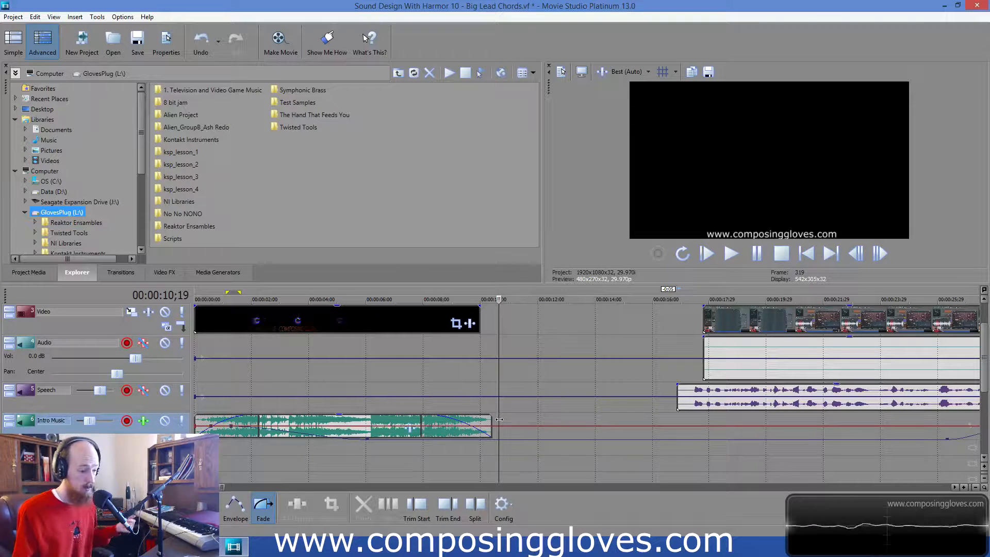
Review the main footage clip's video event properties, including its resample switches, and close them.
click(711, 313)
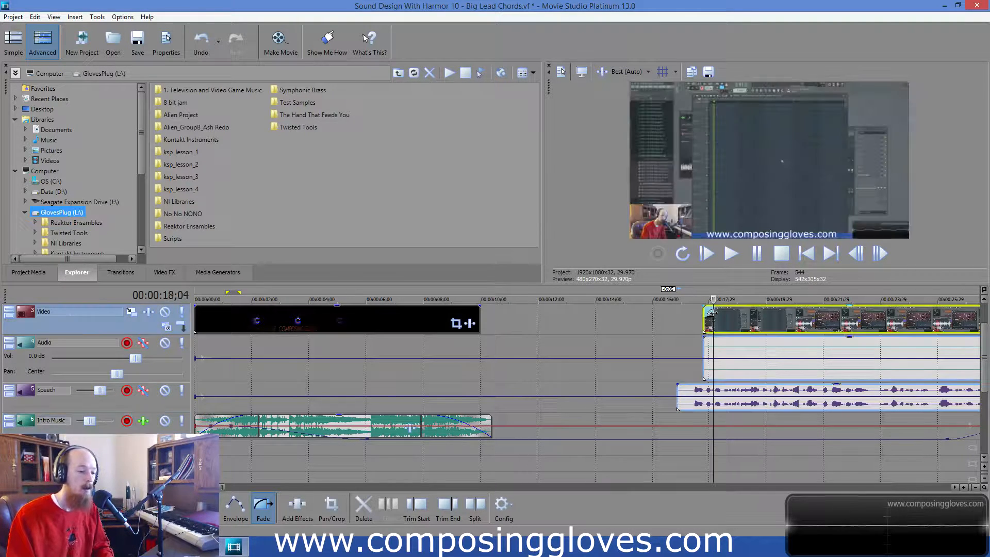
right_click(772, 319)
click(815, 524)
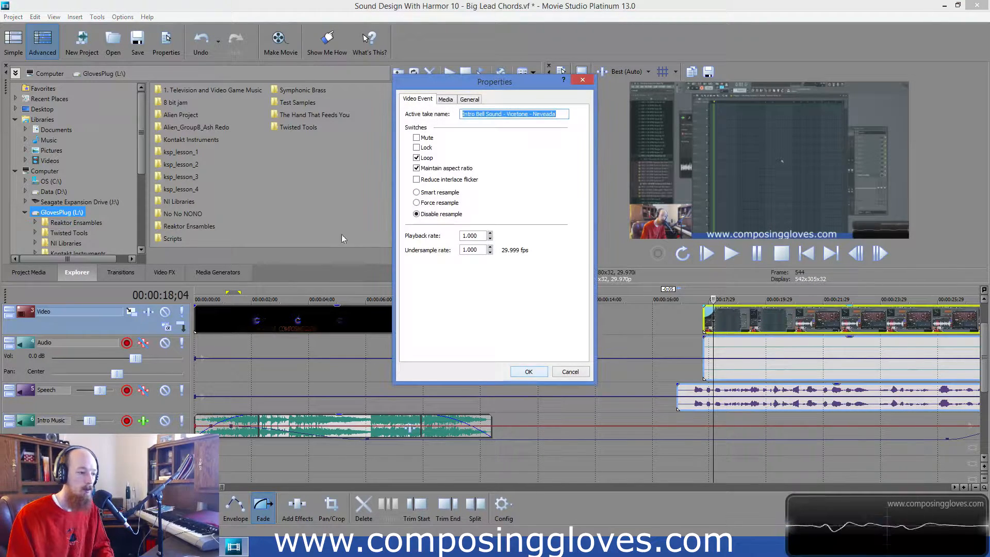
click(526, 375)
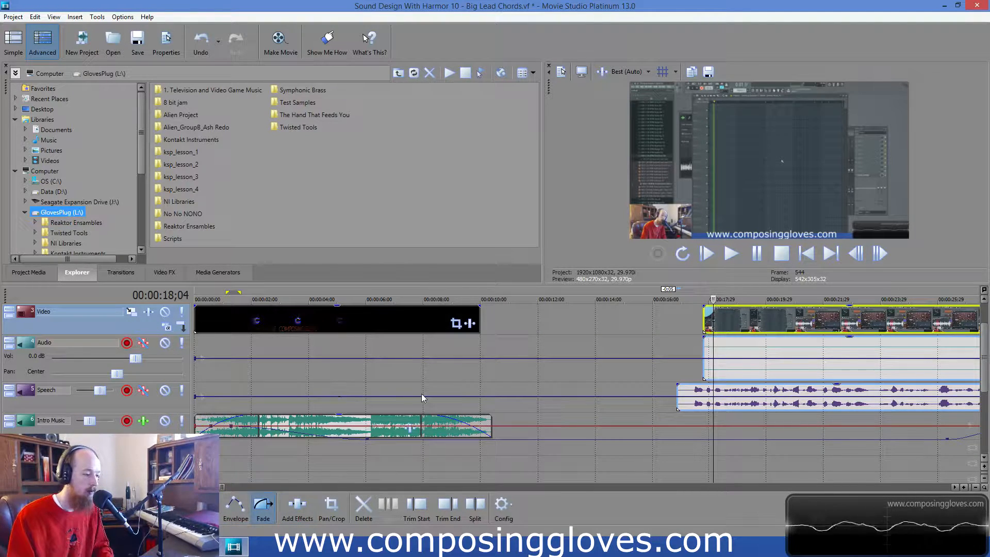
Cycle through the timeline editing tools and try the Fade tool at the start of the main footage clip.
key(d)
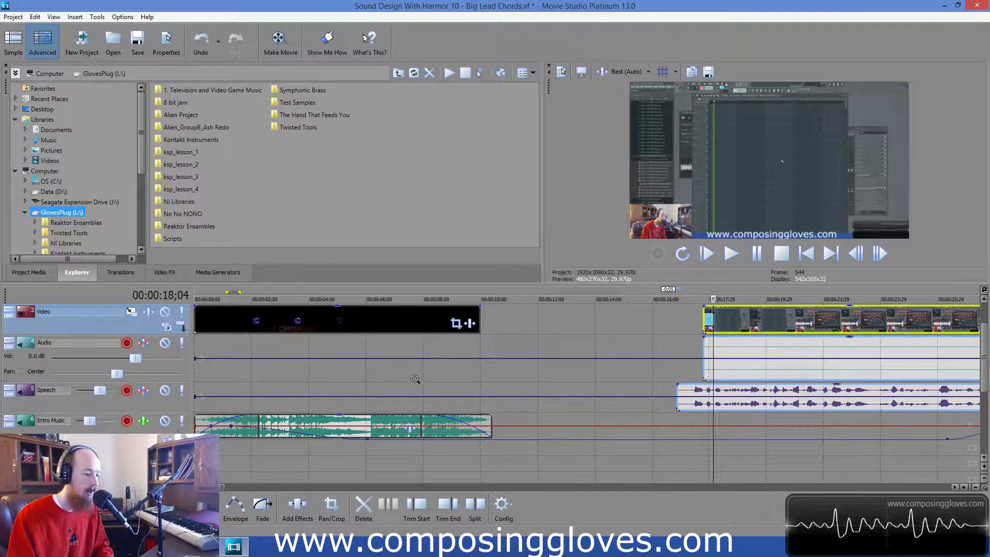
key(d)
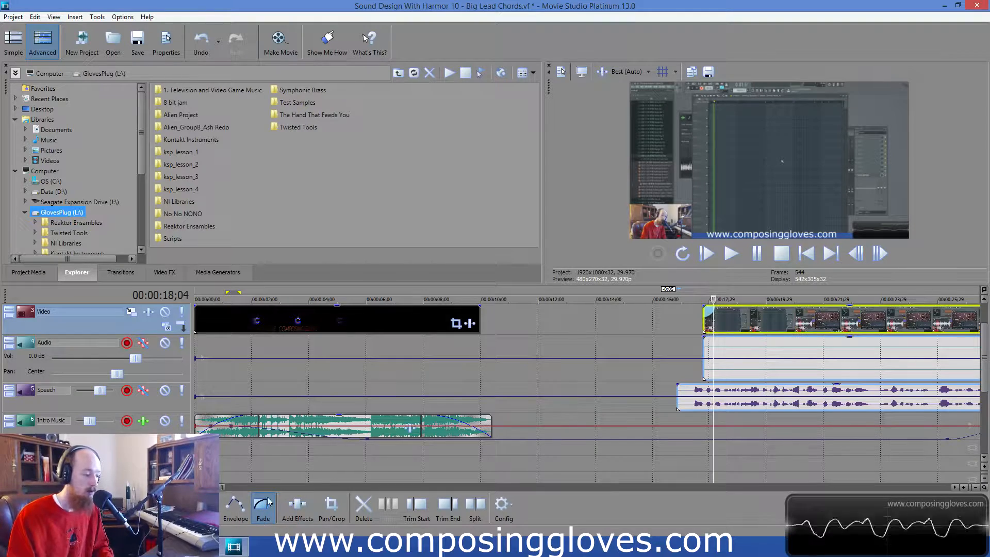
drag(705, 308, 685, 306)
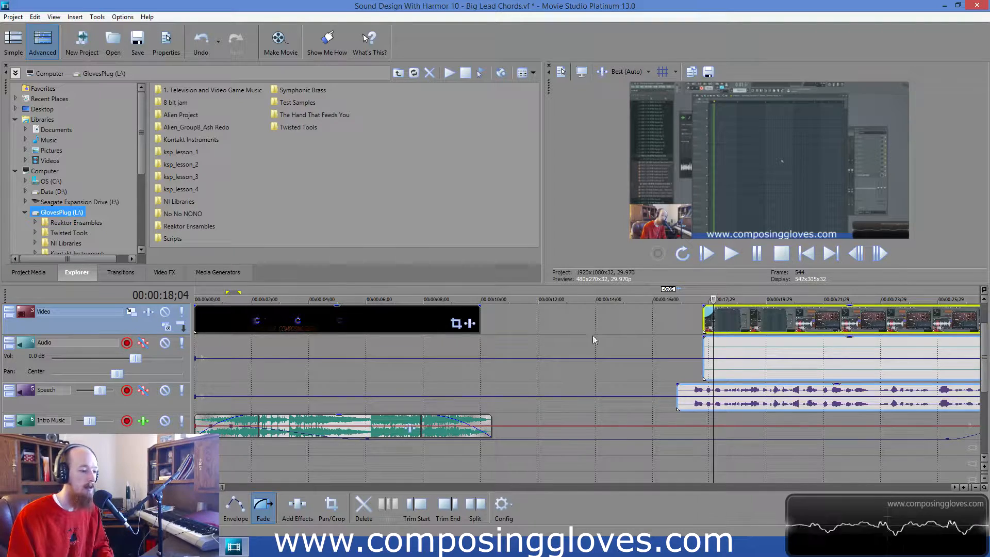
Move the grouped footage and speech earlier so the video overlaps the intro title clip from about 6 seconds.
scroll(574, 367, down, 10)
scroll(301, 386, up, 10)
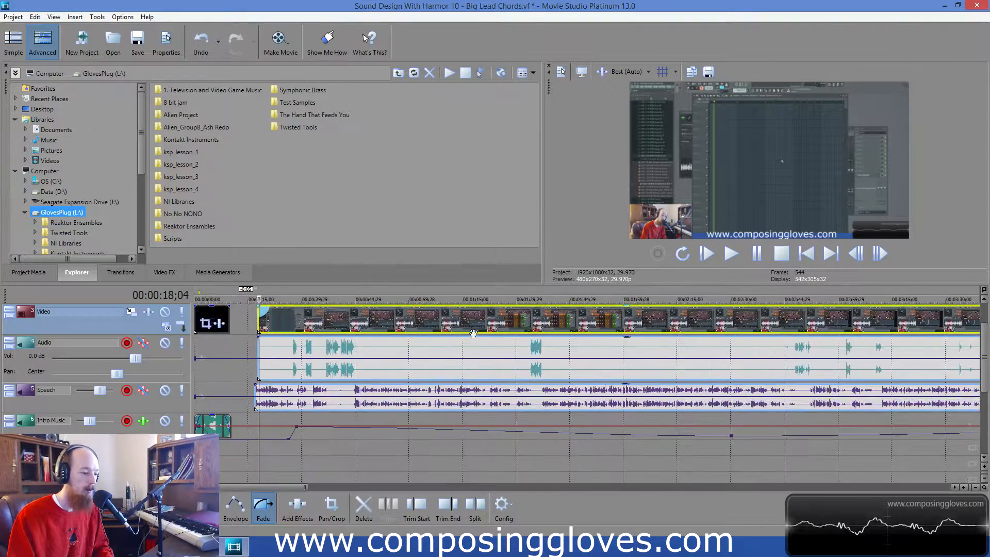
click(240, 370)
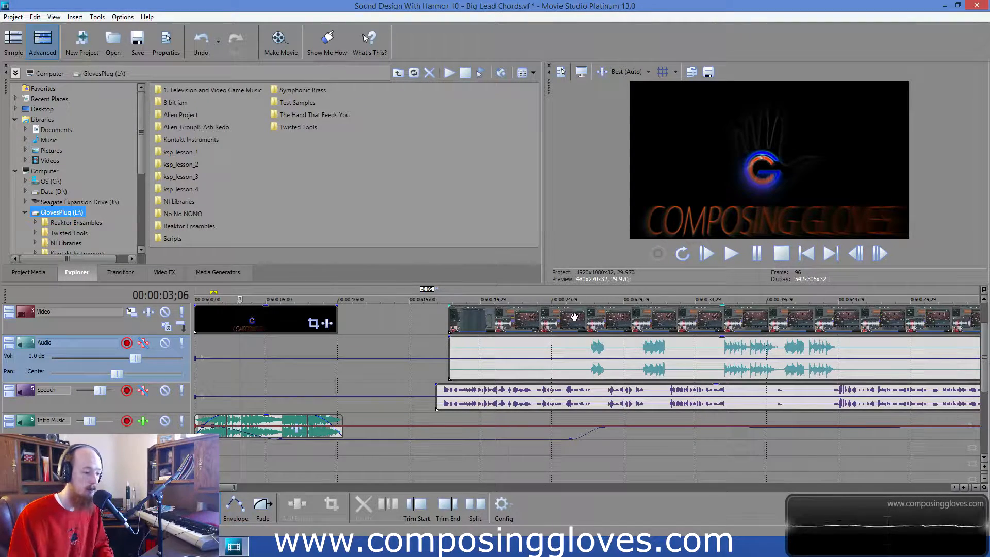
drag(582, 331, 418, 329)
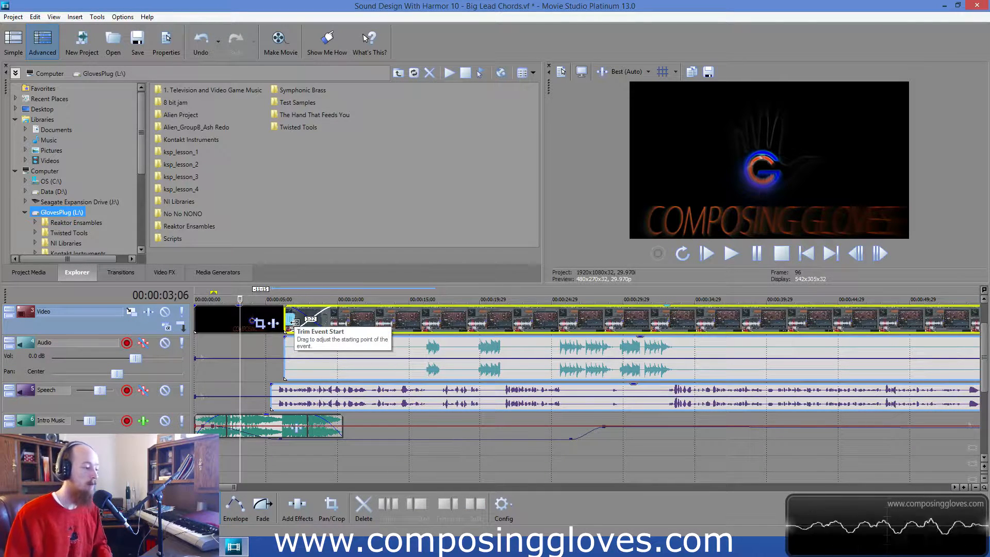
key(ctrl+Home)
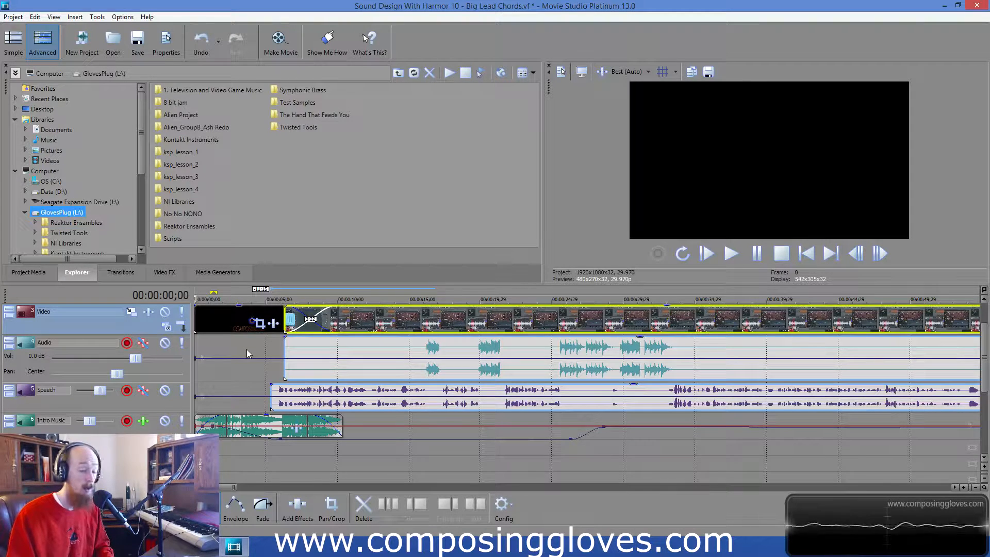
Trim the start of the speech clip to about 5.9 seconds on the timeline.
click(276, 393)
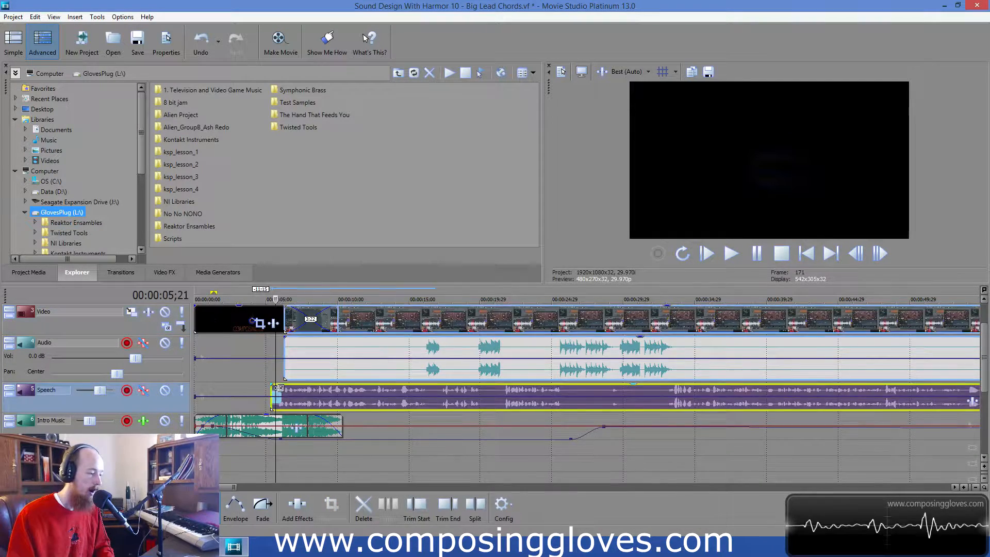
scroll(277, 393, up, 4)
drag(557, 396, 588, 396)
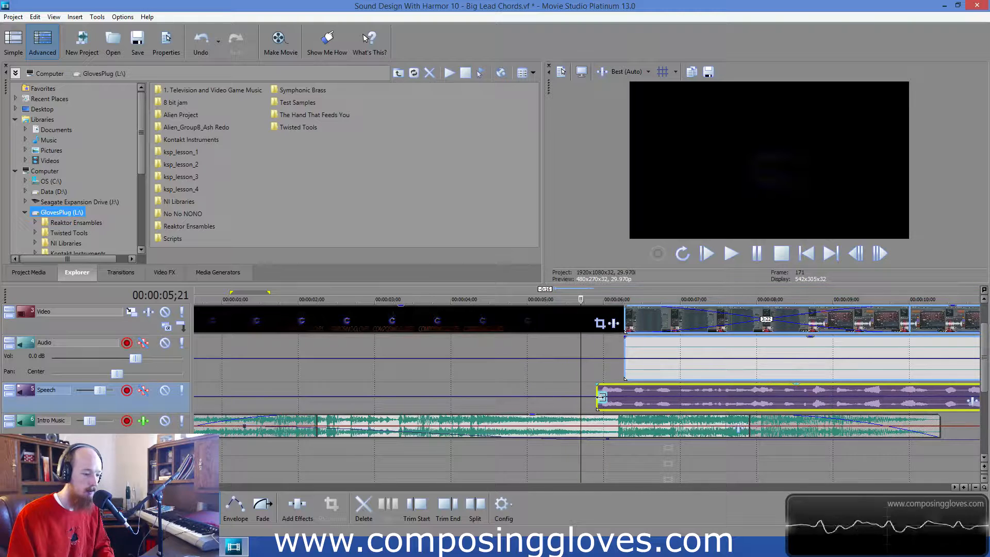
scroll(373, 435, down, 4)
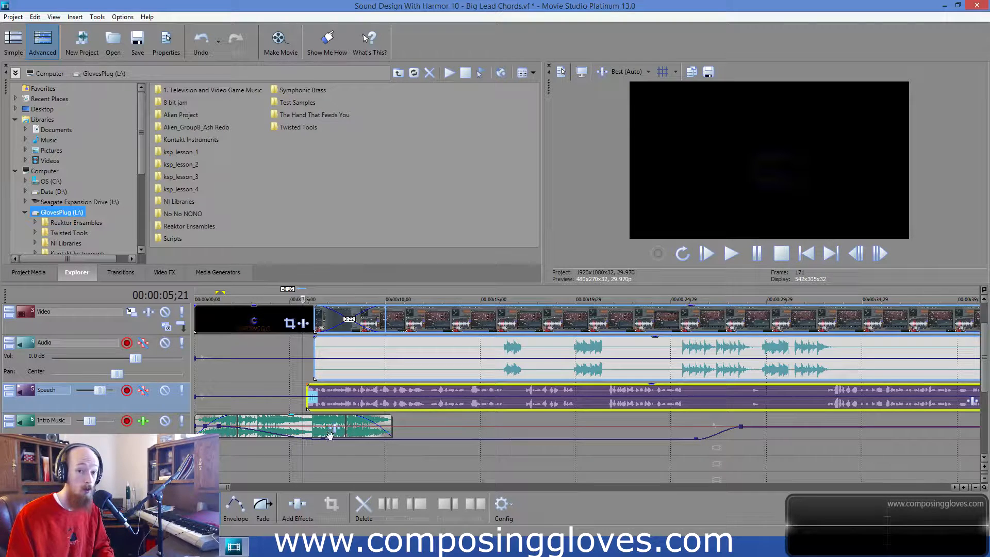
Move the grouped footage and speech slightly earlier, starting the video at about 5.7 seconds, and play the transition from the project start.
drag(569, 323, 561, 326)
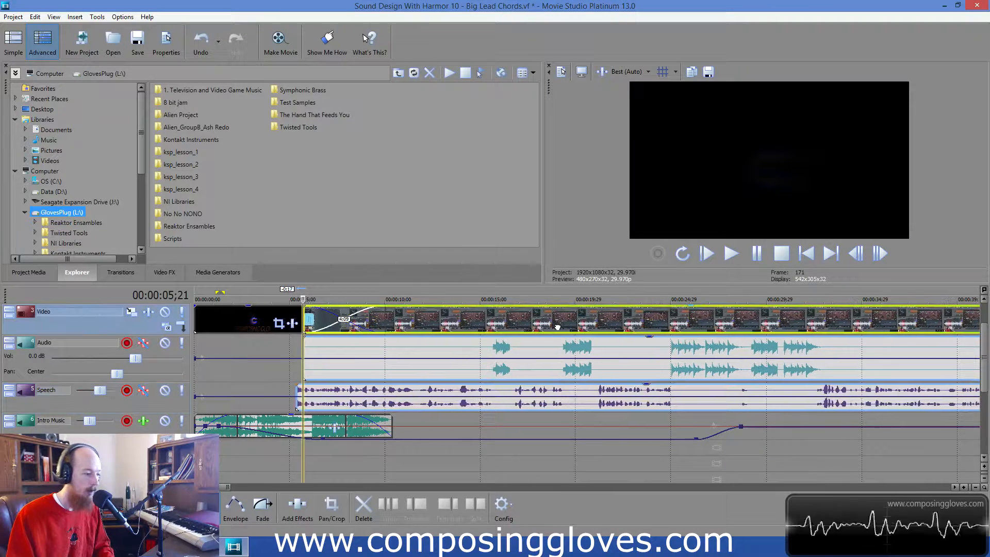
key(ctrl+Home)
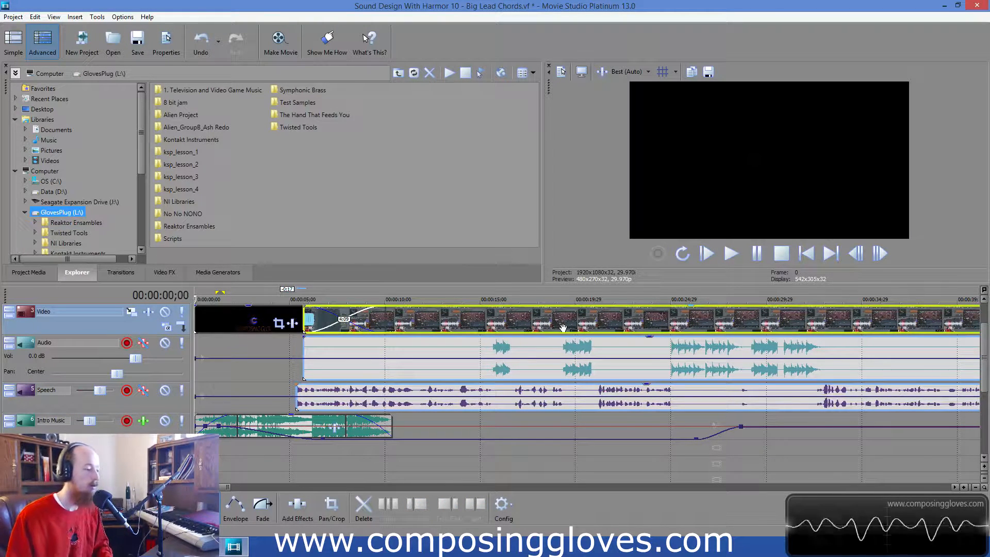
key(space)
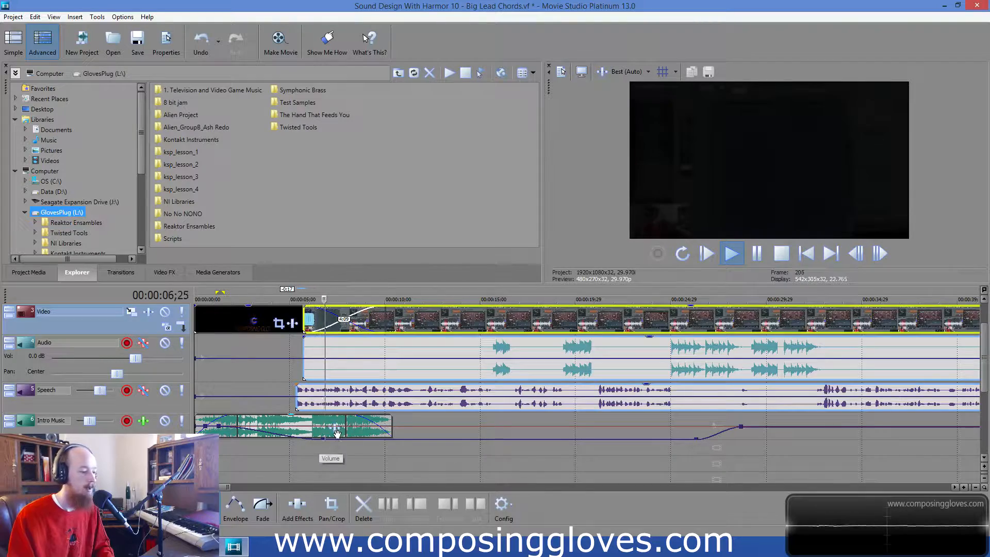
key(space)
Look over the text and main footage tracks and play the footage from about 16 seconds.
scroll(451, 353, up, 3)
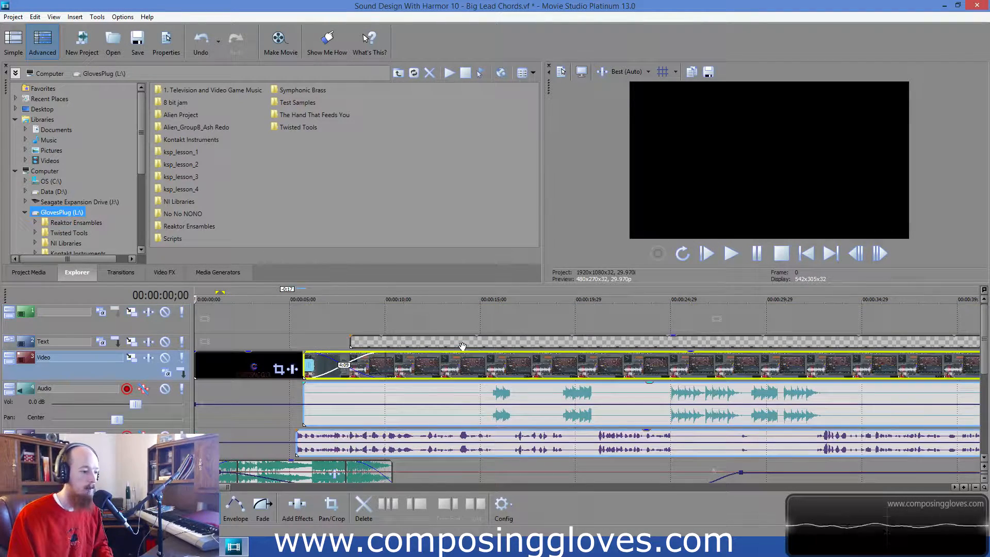
scroll(421, 377, down, 2)
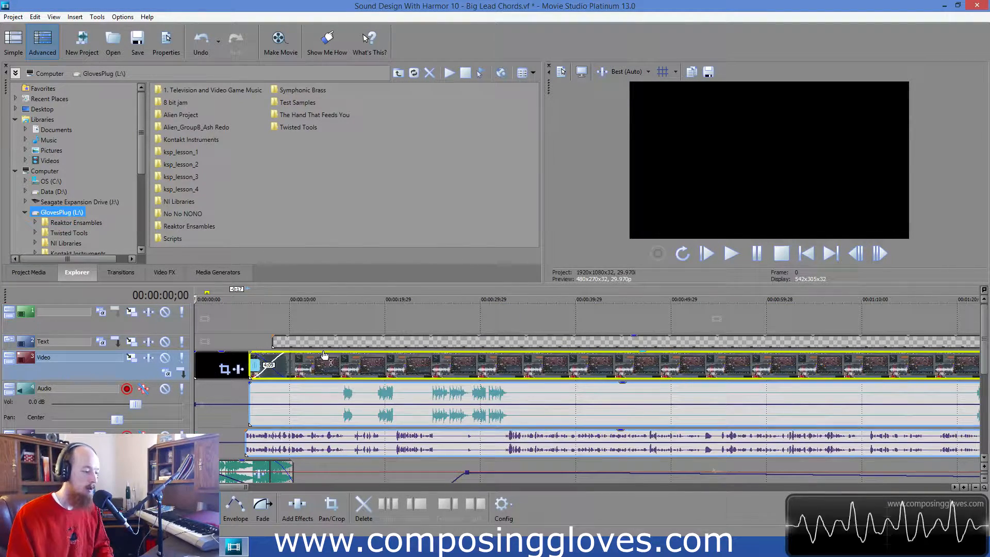
click(346, 368)
scroll(625, 380, up, 2)
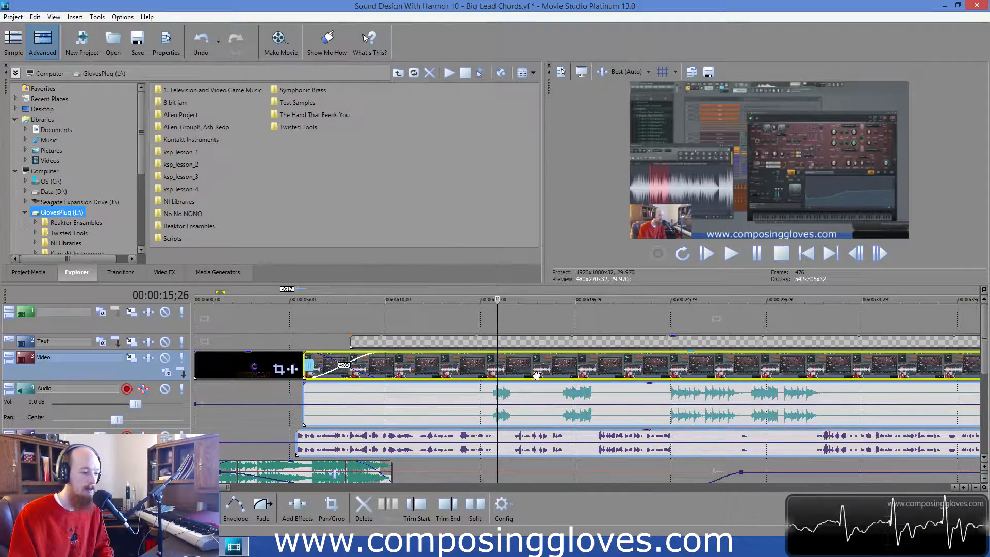
scroll(625, 380, down, 3)
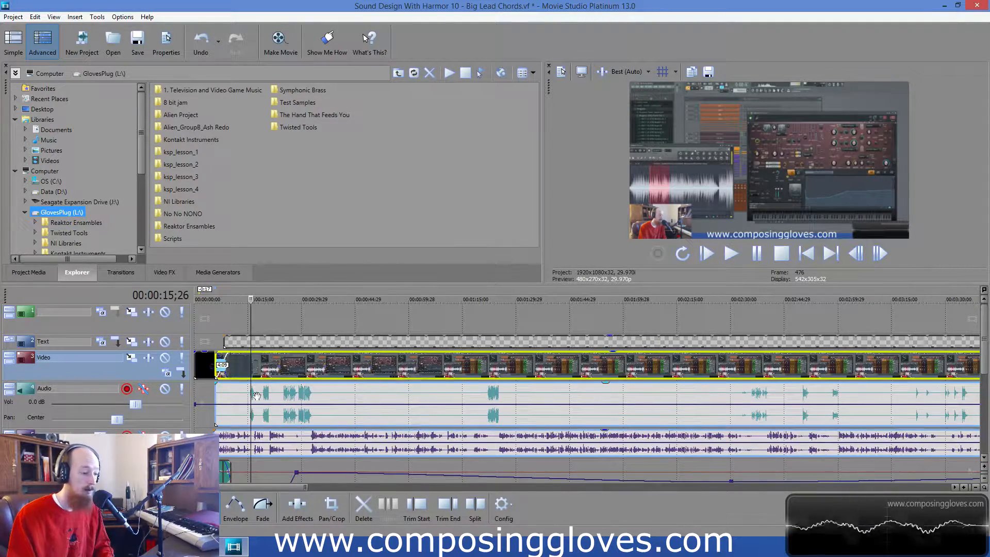
key(space)
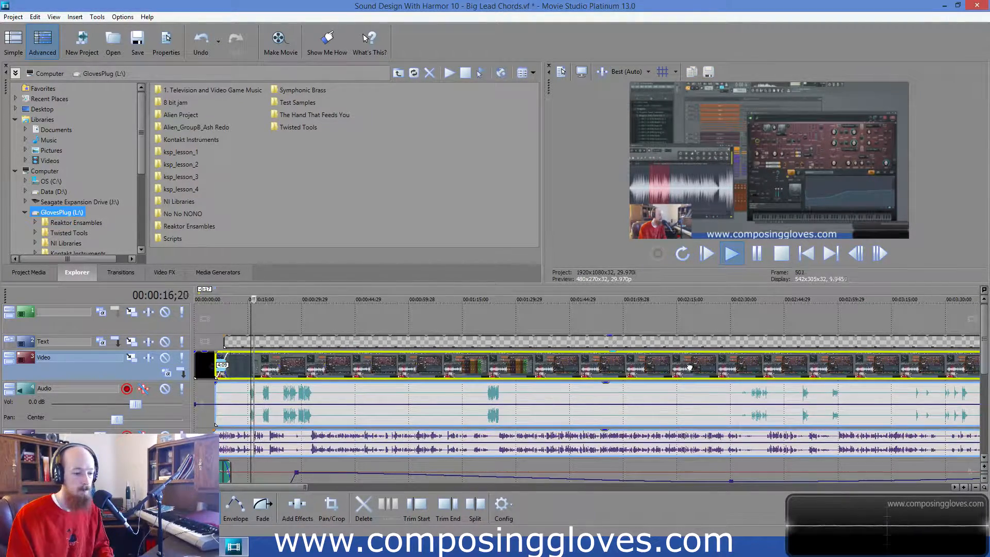
Try splitting the footage and speech at about 2:18 and moving the second part later, and undo both changes.
scroll(662, 375, up, 4)
key(s)
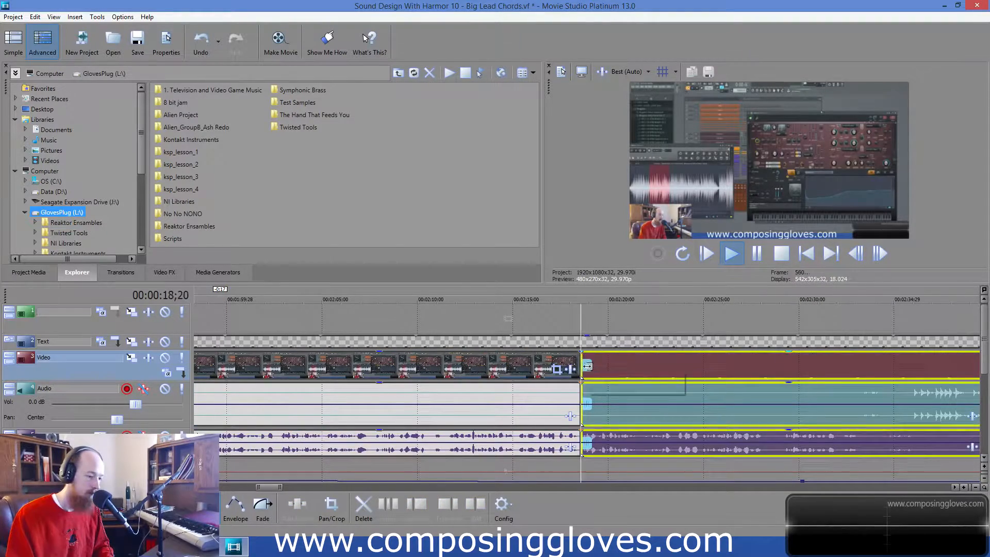
drag(594, 367, 728, 371)
key(ctrl+z)
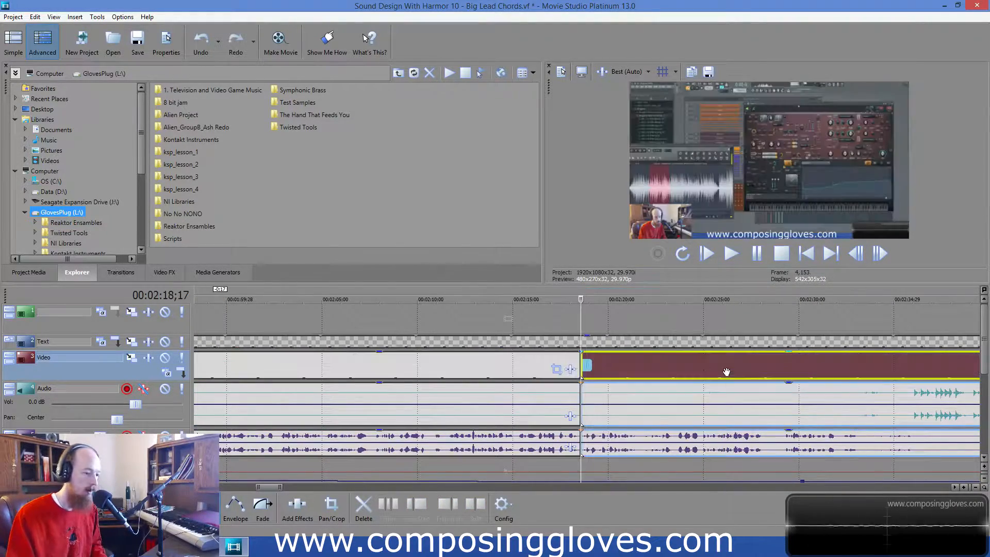
scroll(412, 366, down, 5)
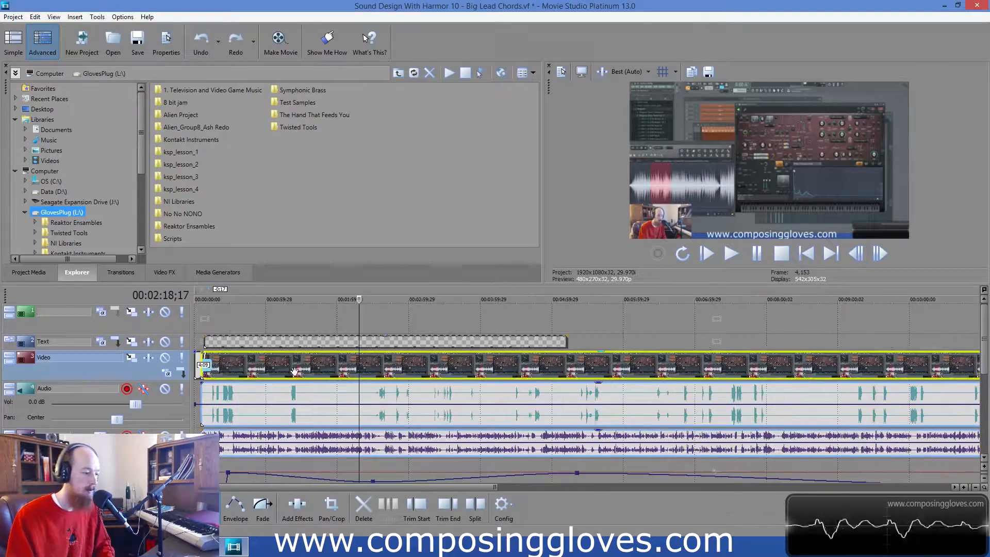
Extend the end of the text overlay clip so it runs much further along the main footage.
click(226, 369)
scroll(257, 371, up, 3)
scroll(272, 371, up, 3)
scroll(483, 378, down, 4)
scroll(372, 418, down, 6)
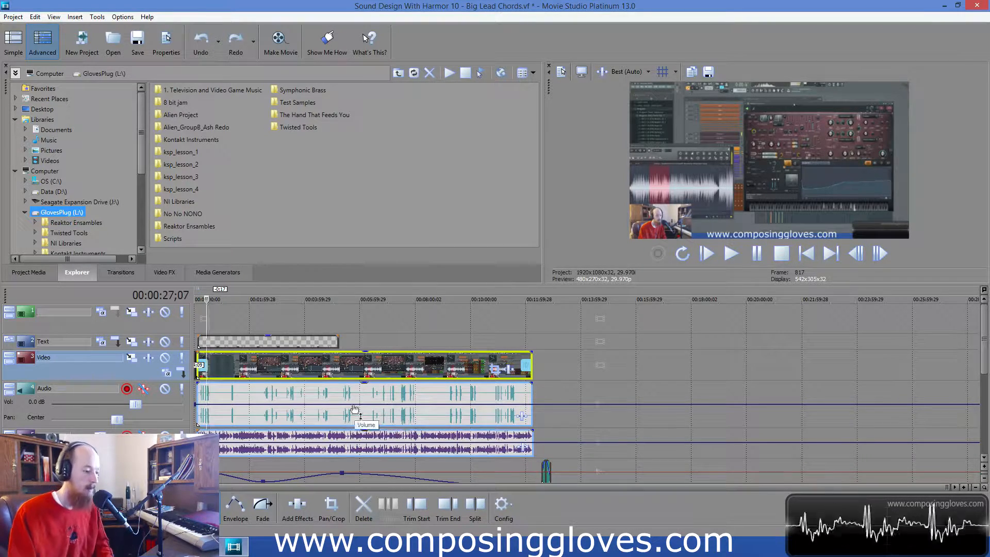
scroll(390, 448, up, 2)
scroll(389, 448, up, 1)
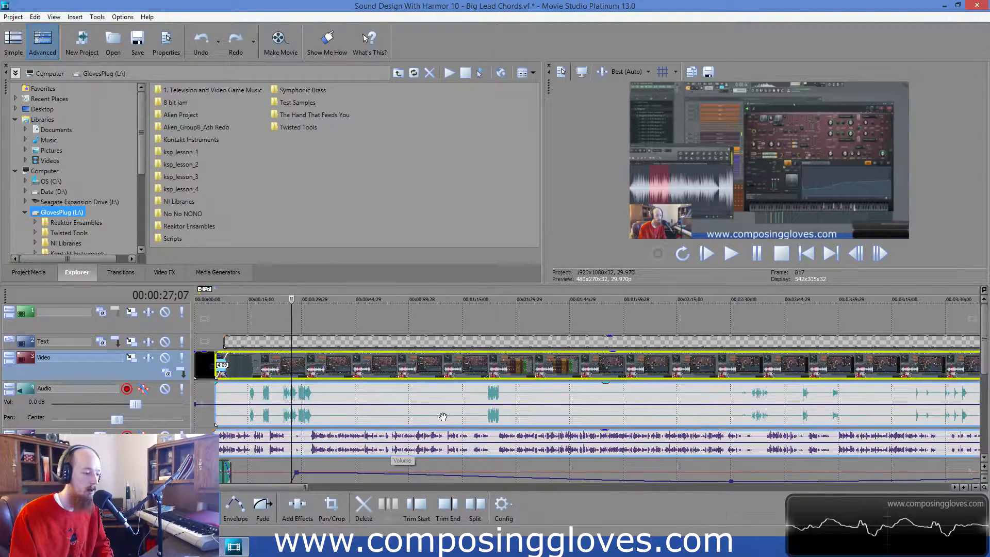
scroll(342, 356, up, 1)
scroll(343, 356, down, 1)
drag(383, 342, 695, 341)
scroll(233, 384, up, 6)
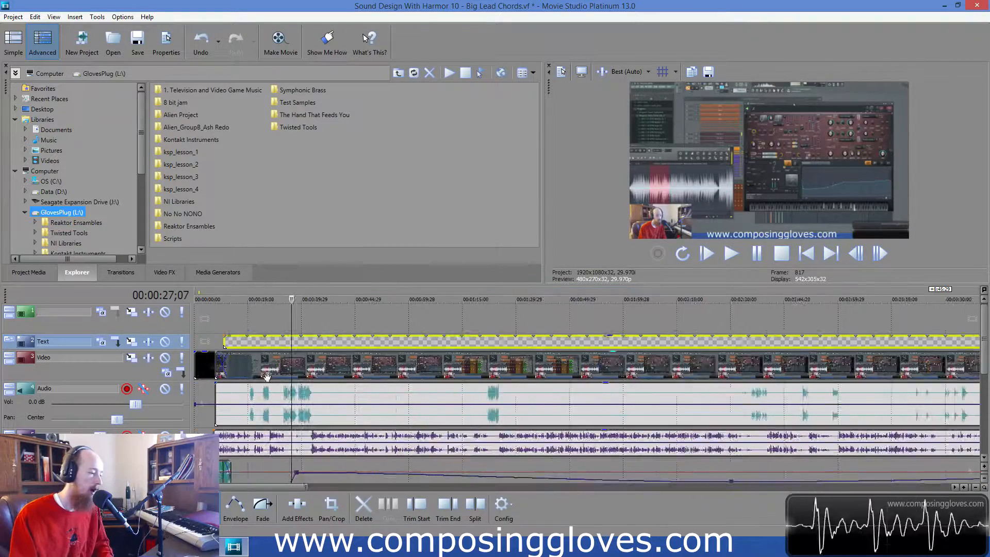
Look along the main footage, audio and speech up to the end of the footage near 12:14, and save the project.
click(291, 364)
click(405, 363)
scroll(531, 371, right, 10)
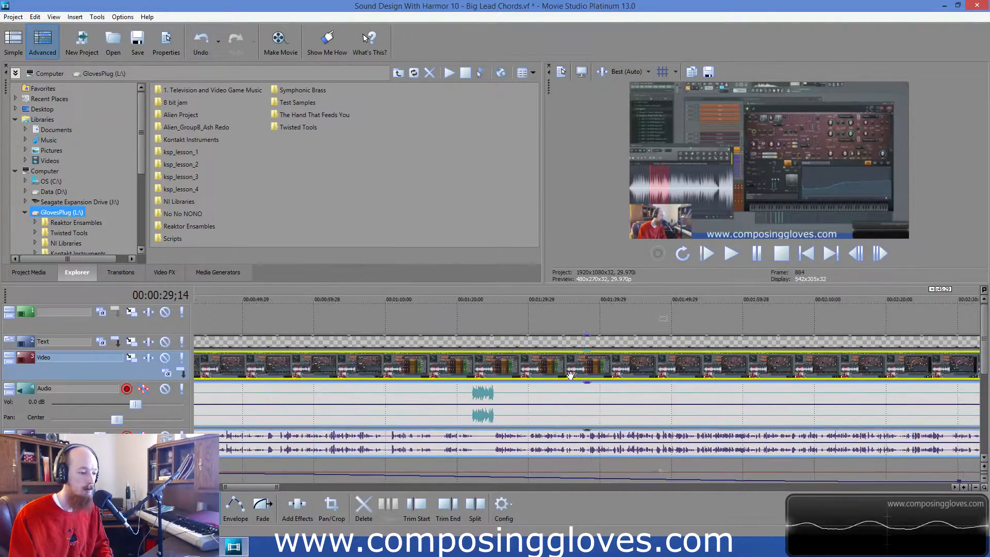
scroll(564, 375, right, 20)
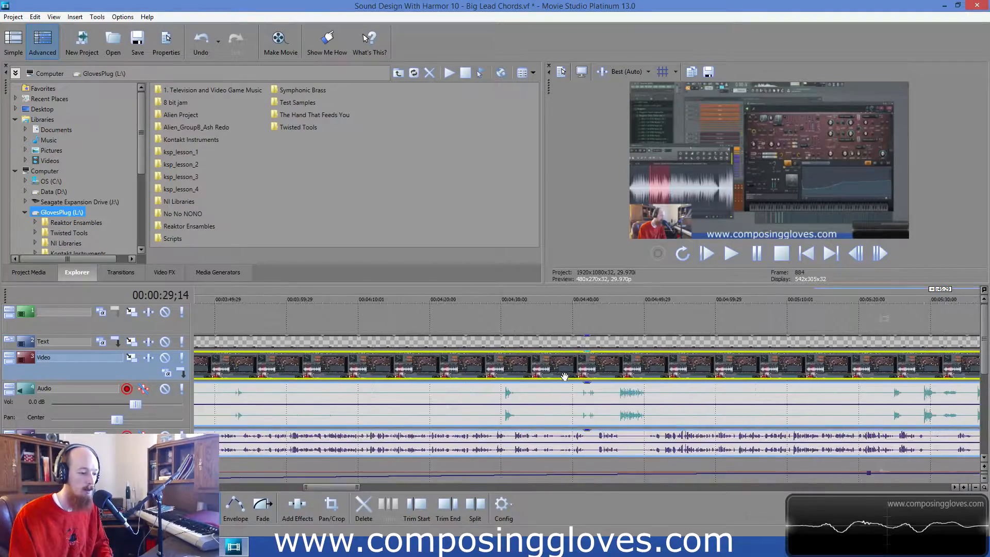
scroll(565, 375, right, 20)
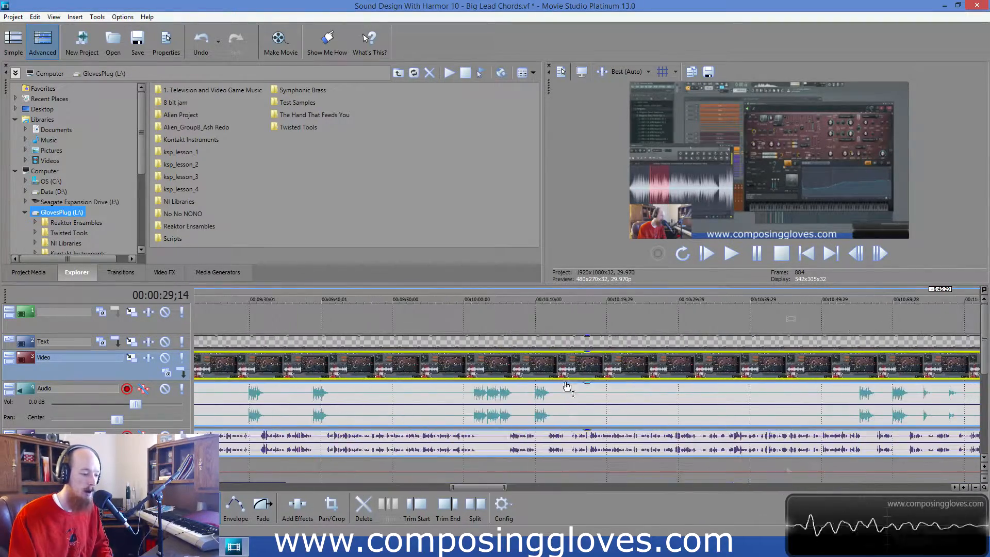
click(339, 367)
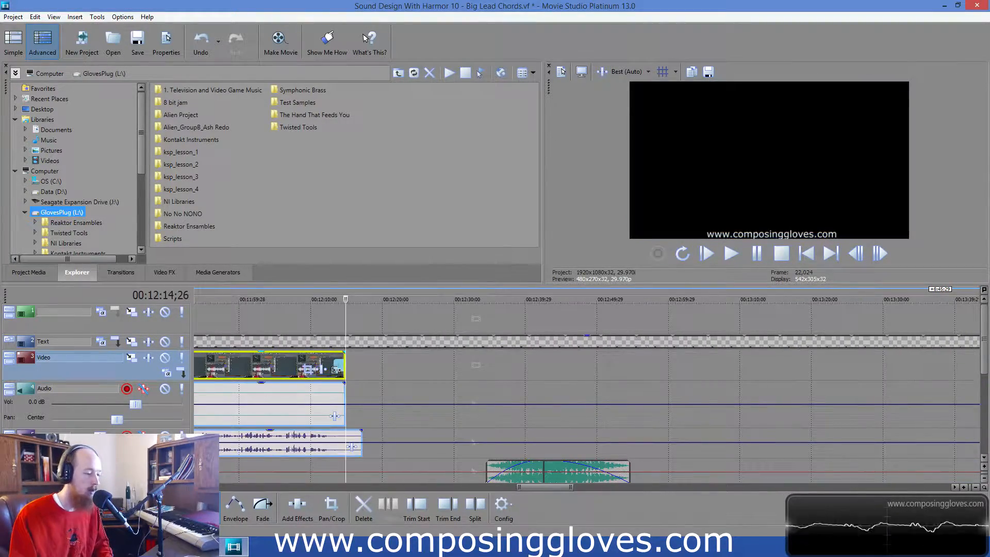
scroll(336, 369, left, 20)
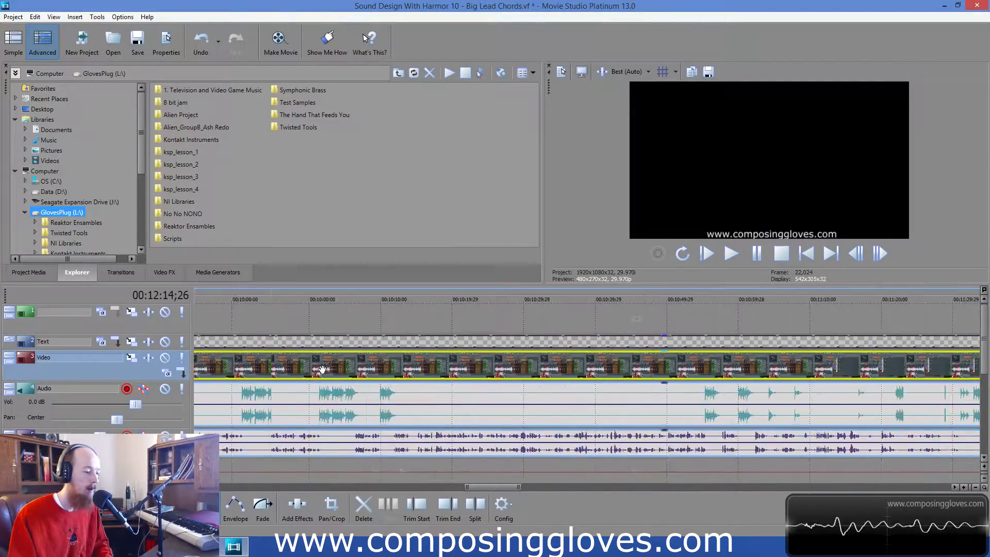
scroll(336, 371, left, 20)
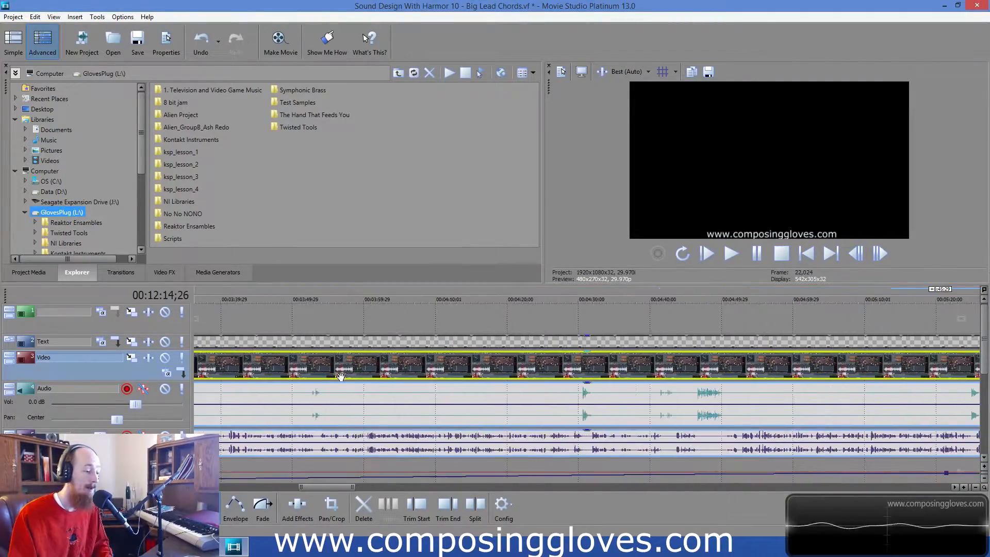
scroll(341, 377, up, 5)
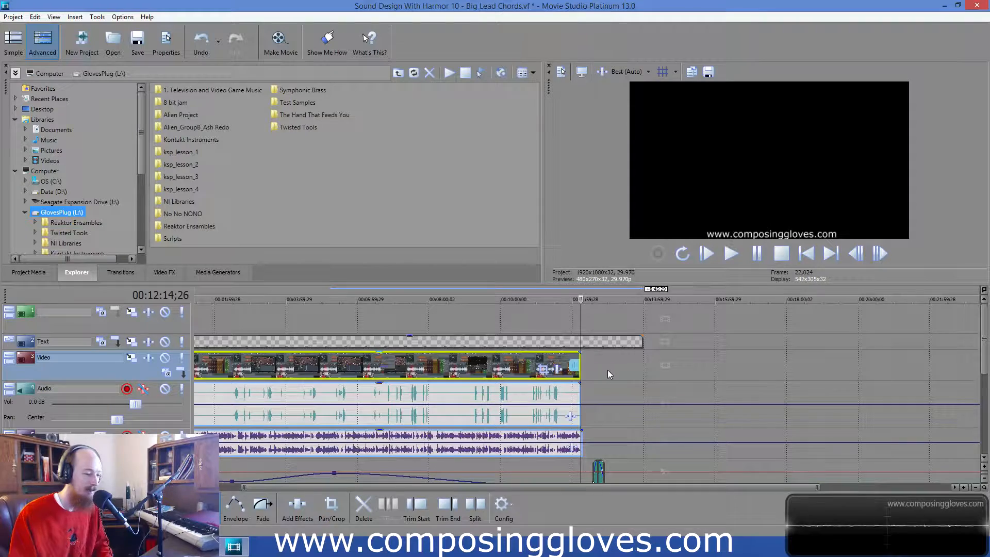
key(ctrl+s)
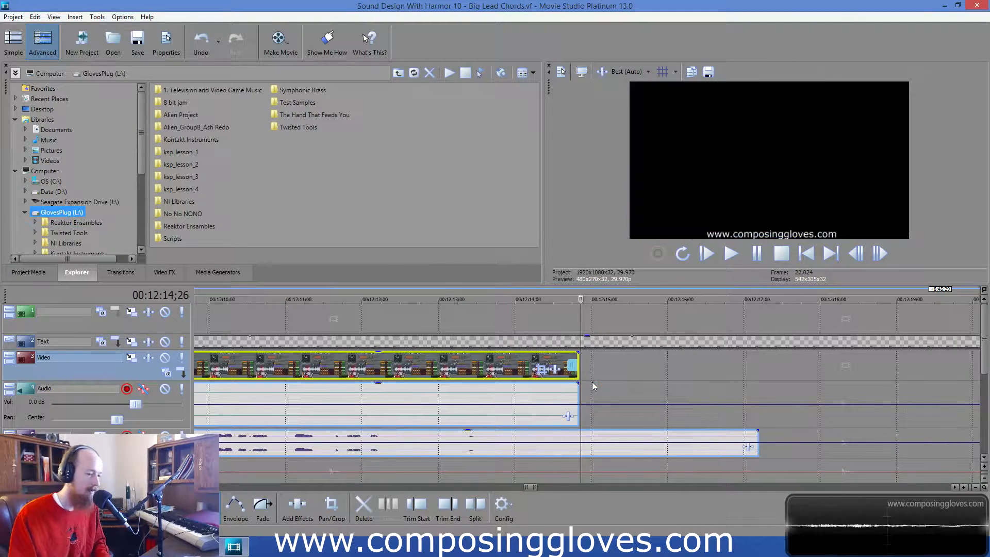
Trim the end of the grouped footage, audio and speech to about 12:14 and give the video a fade-out of about one second.
click(578, 374)
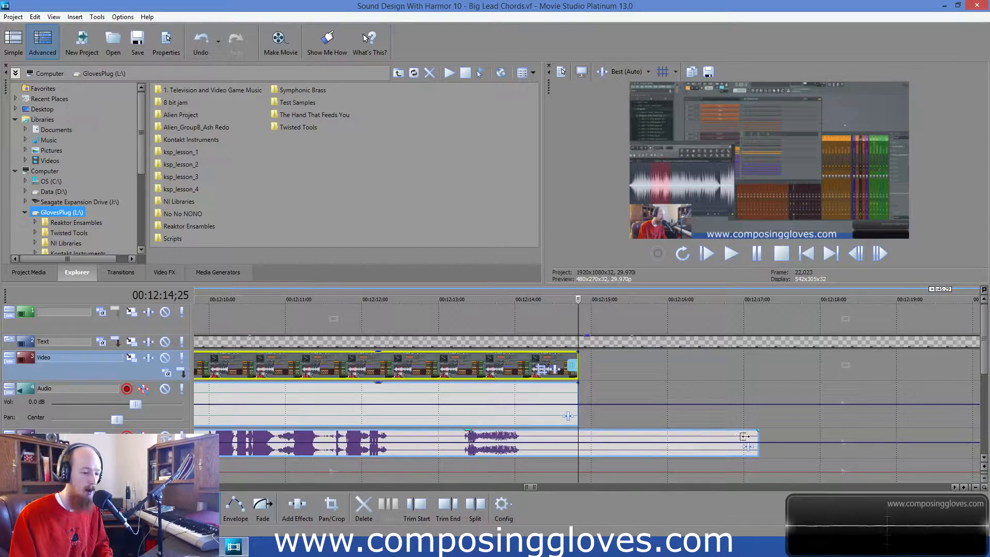
drag(746, 434, 524, 442)
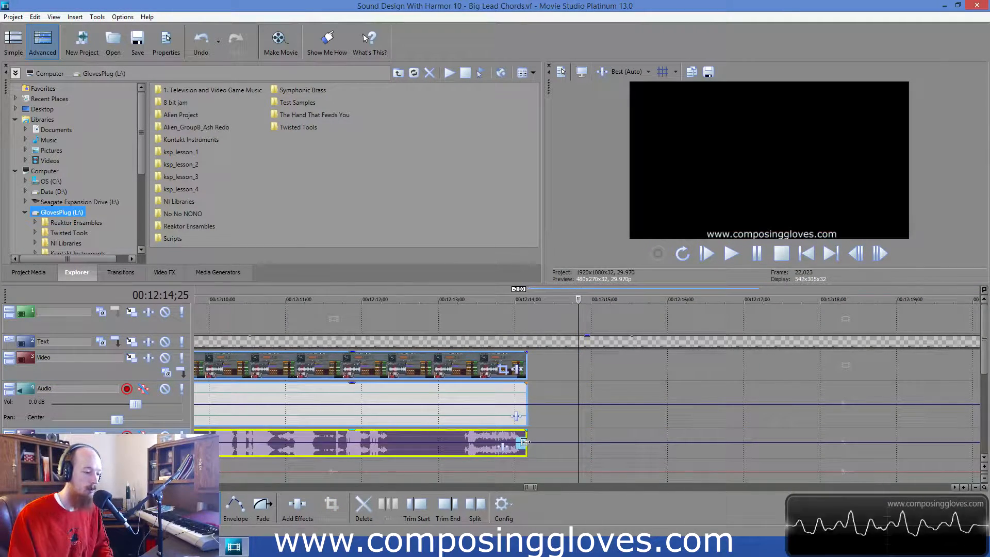
drag(528, 351, 452, 358)
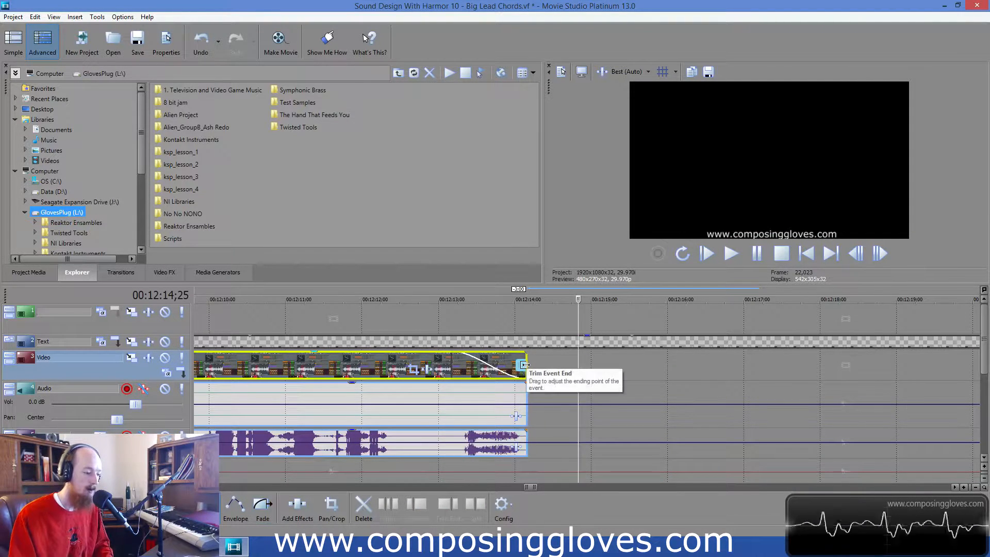
scroll(649, 370, down, 5)
scroll(649, 371, down, 6)
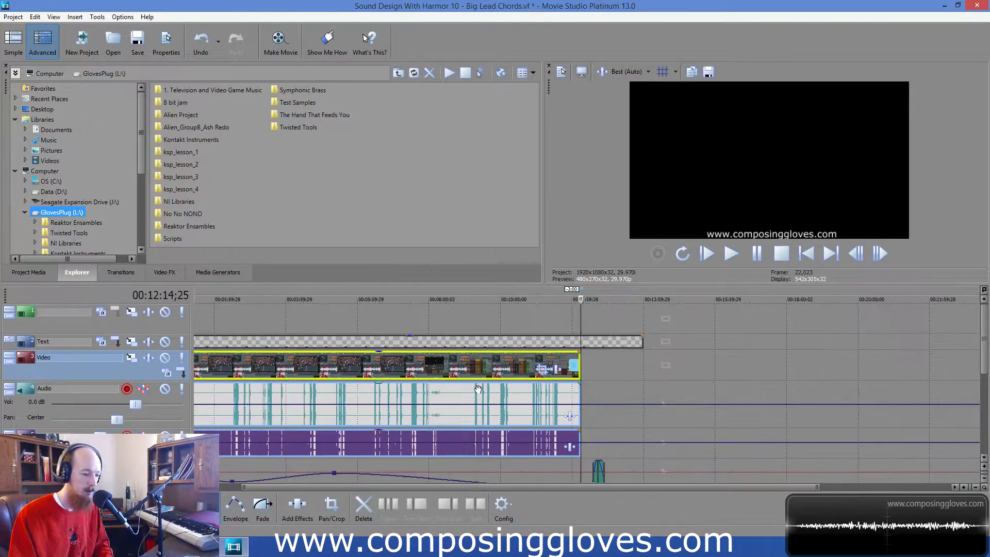
scroll(588, 386, up, 5)
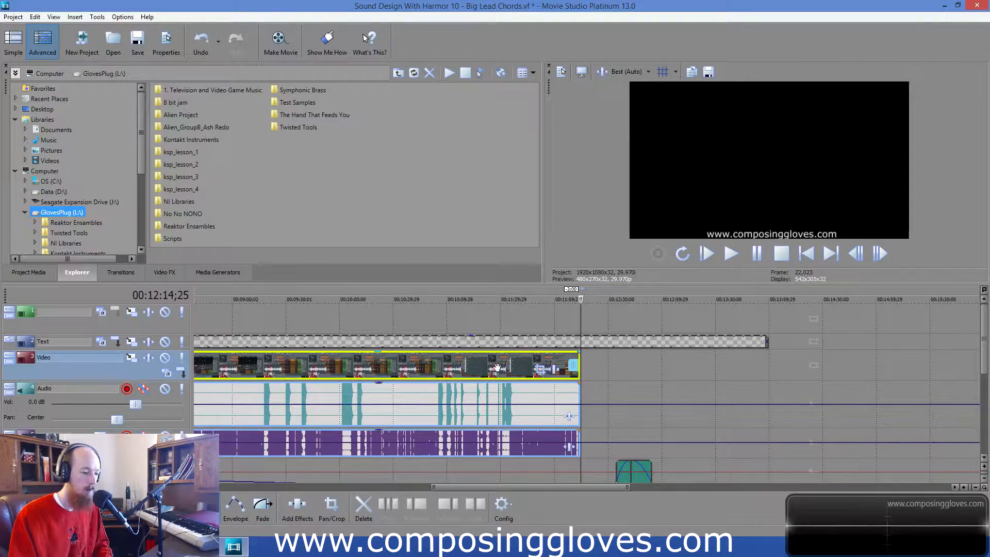
Move the outro music and the Subscribe text clip earlier so both start right after the main footage ends.
click(315, 343)
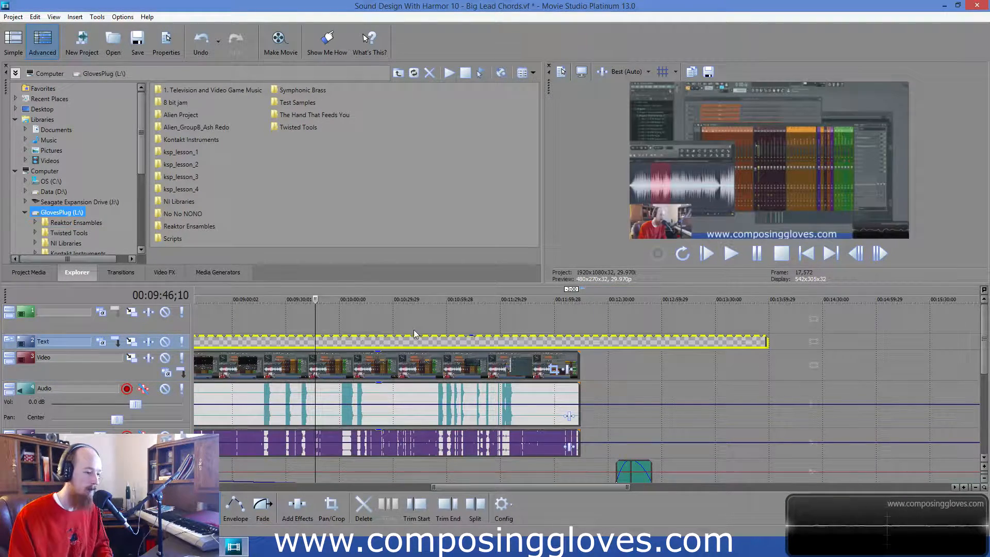
click(591, 363)
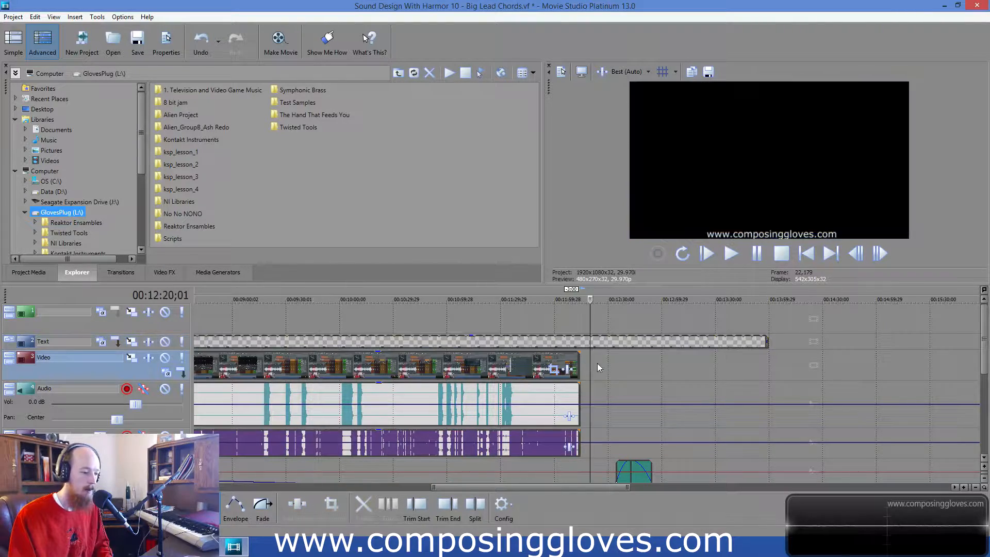
scroll(602, 378, down, 3)
drag(633, 391, 595, 417)
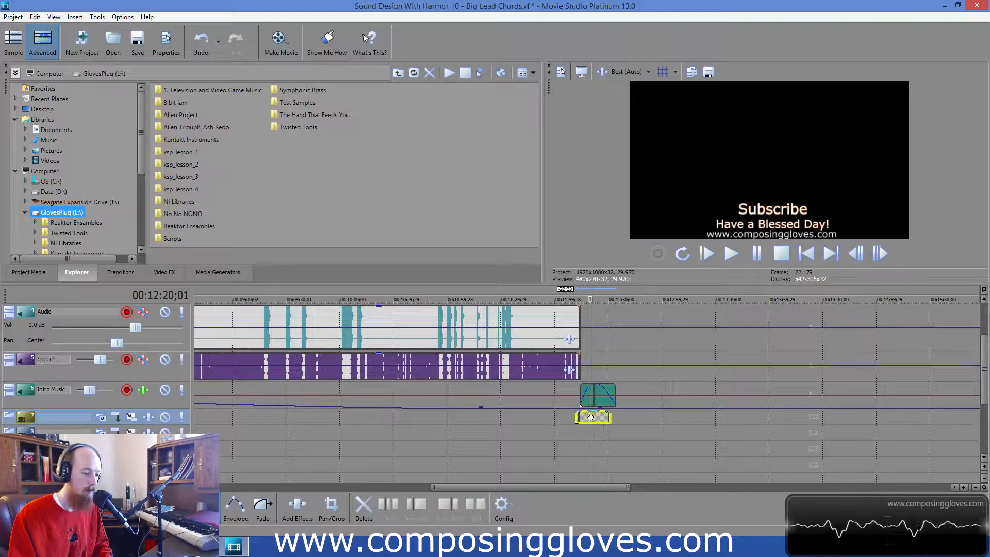
scroll(662, 387, down, 3)
scroll(662, 386, up, 3)
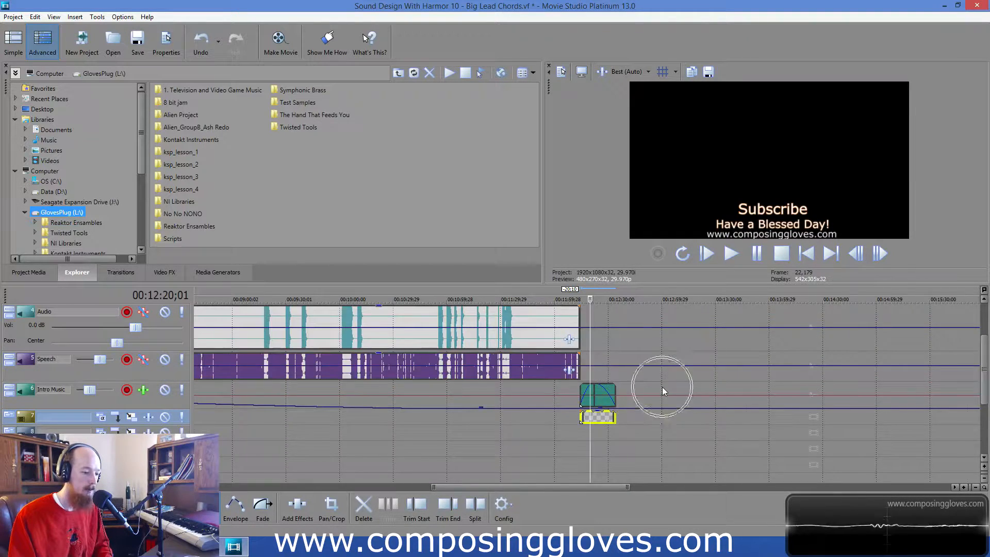
Shorten the end of the text overlay clip so it finishes at about the end of the outro.
scroll(681, 395, down, 3)
scroll(620, 360, up, 2)
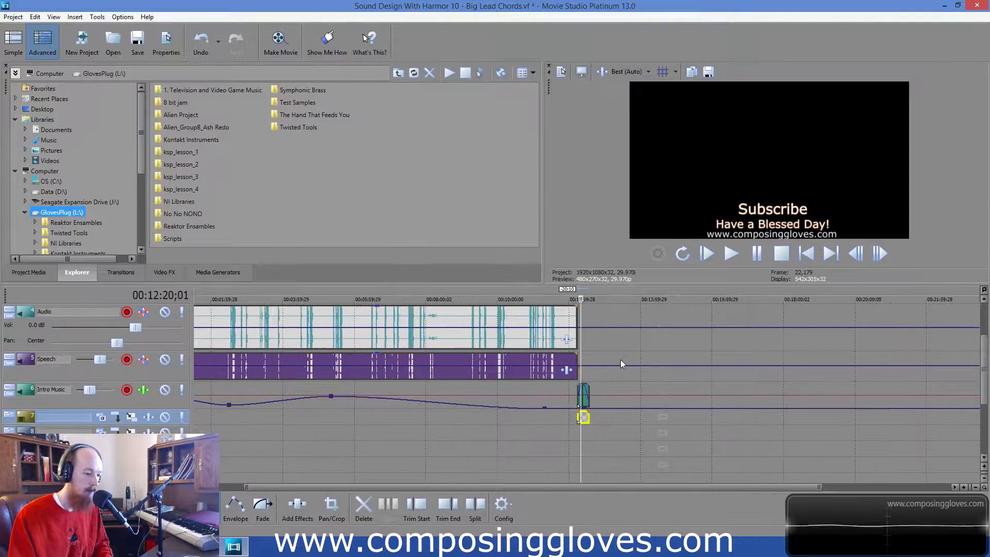
scroll(627, 350, up, 3)
drag(639, 340, 589, 340)
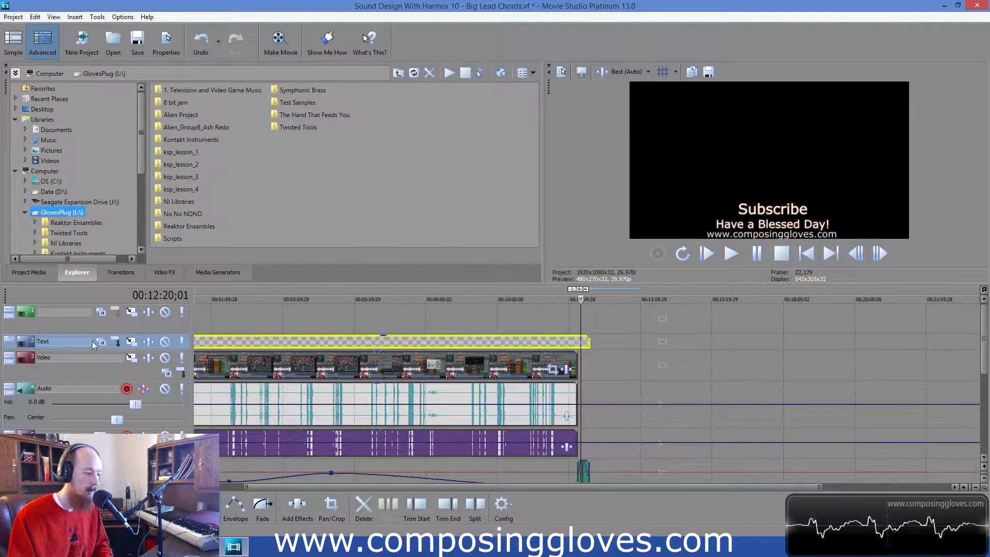
Examine the footage, text overlay, audio and speech around 3:30 and back through the earlier sections to the project start.
click(268, 314)
scroll(258, 328, up, 5)
scroll(281, 330, up, 4)
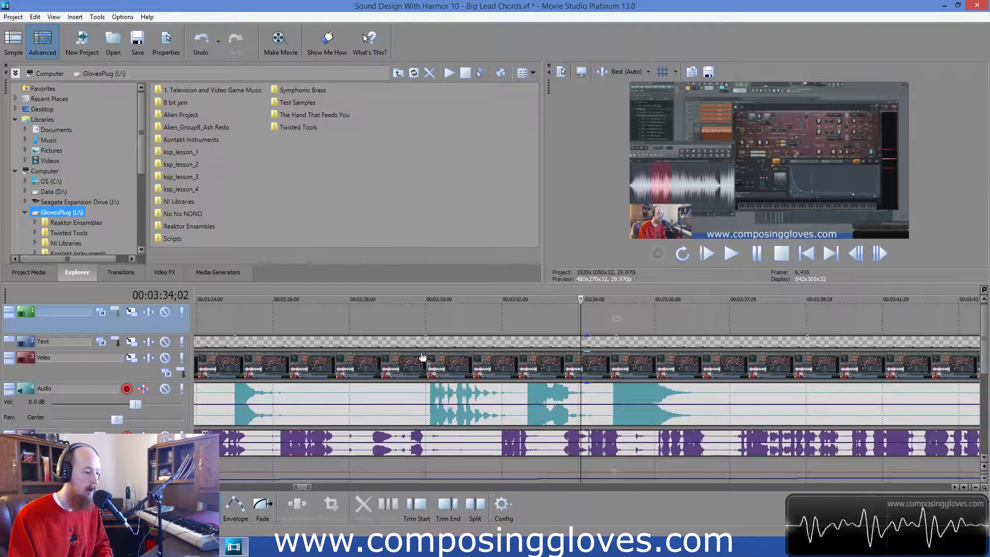
click(422, 357)
click(425, 342)
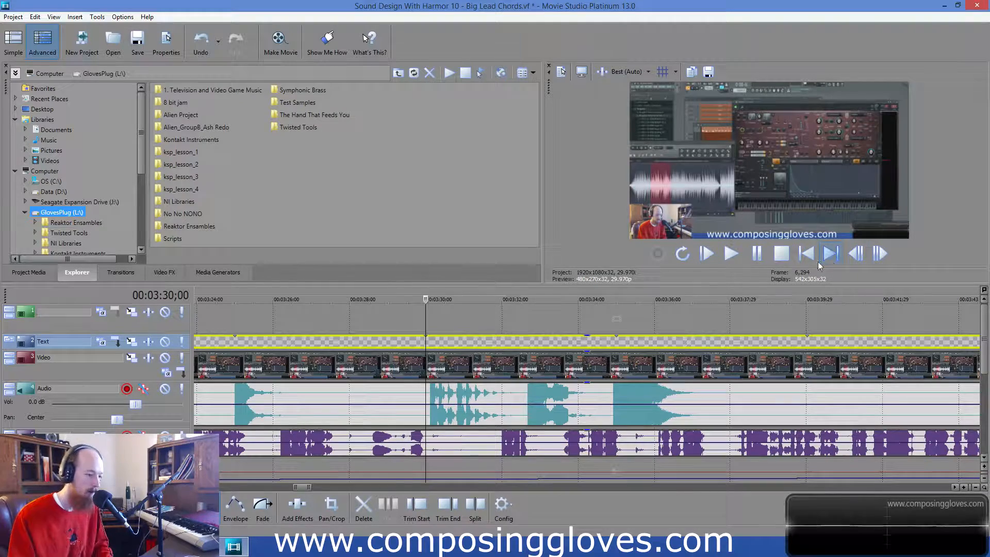
scroll(323, 385, left, 15)
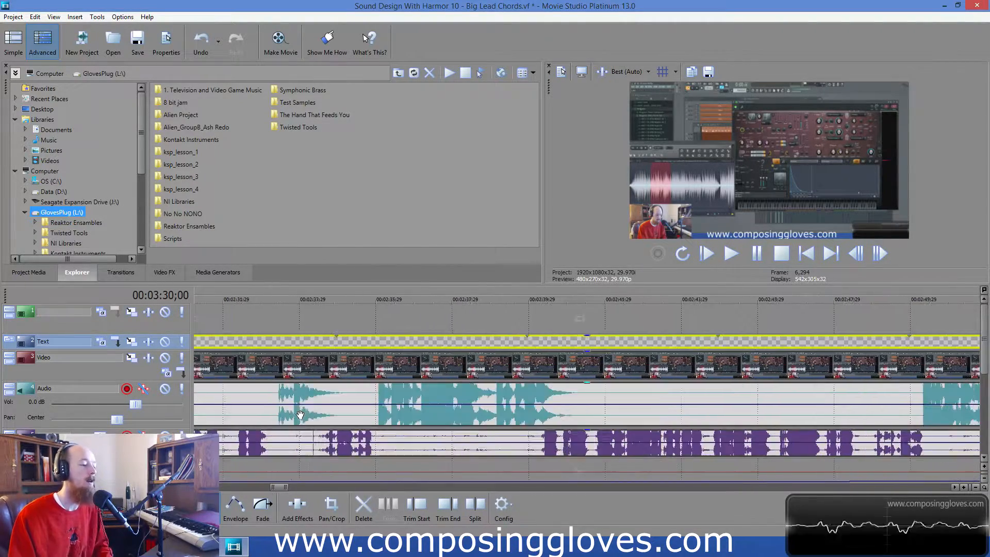
scroll(300, 414, left, 6)
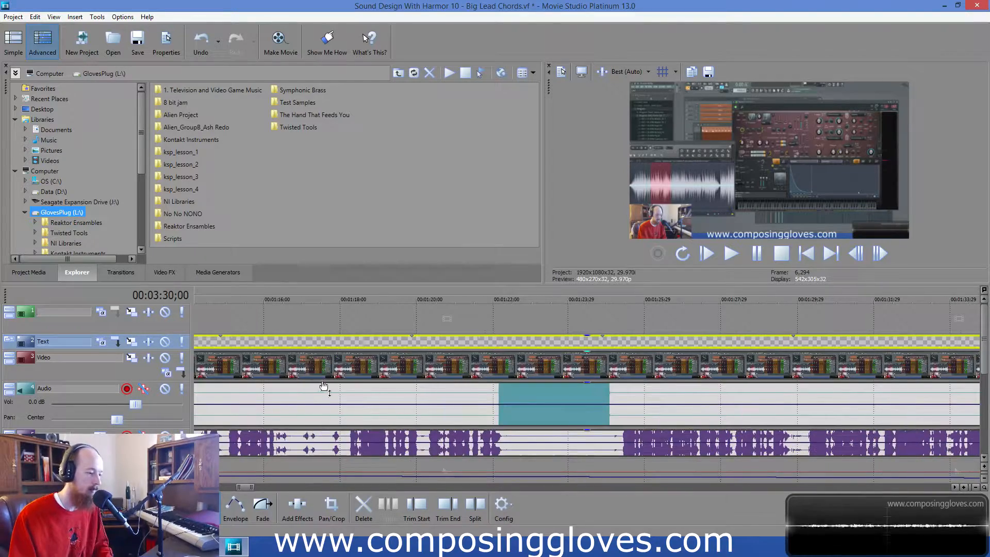
scroll(322, 389, down, 5)
scroll(297, 366, down, 5)
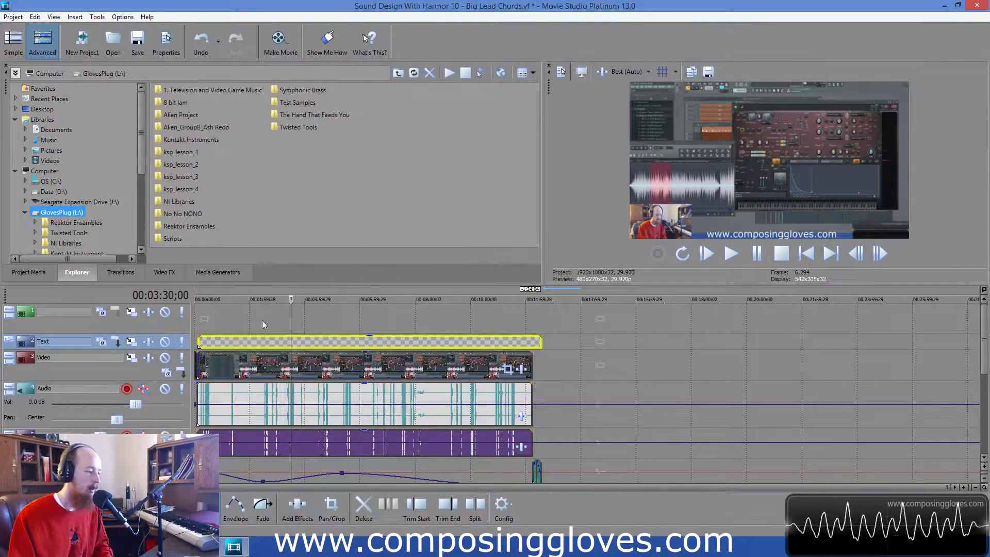
View the options for inserting text media on the empty first track, and make the Text track slightly taller.
right_click(351, 315)
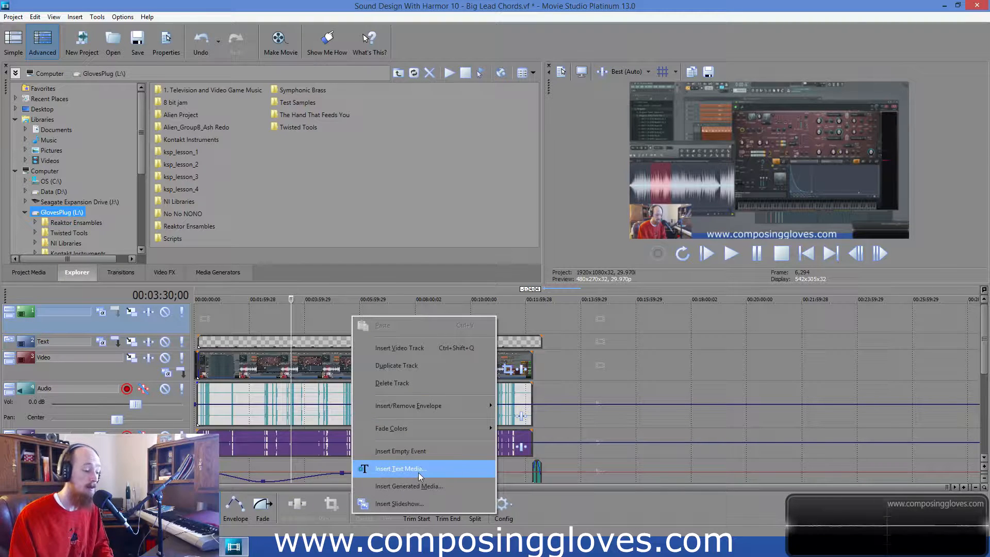
click(334, 341)
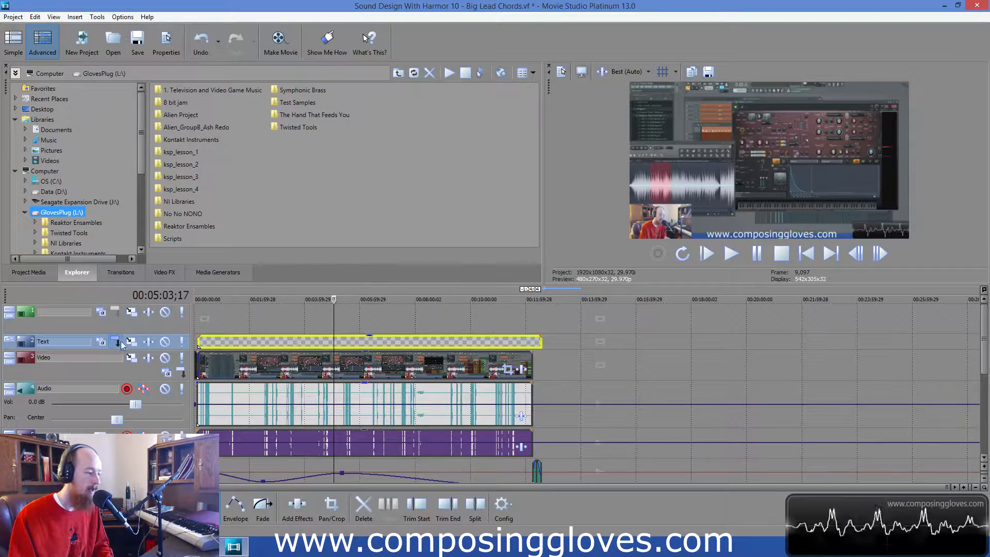
drag(118, 355, 118, 359)
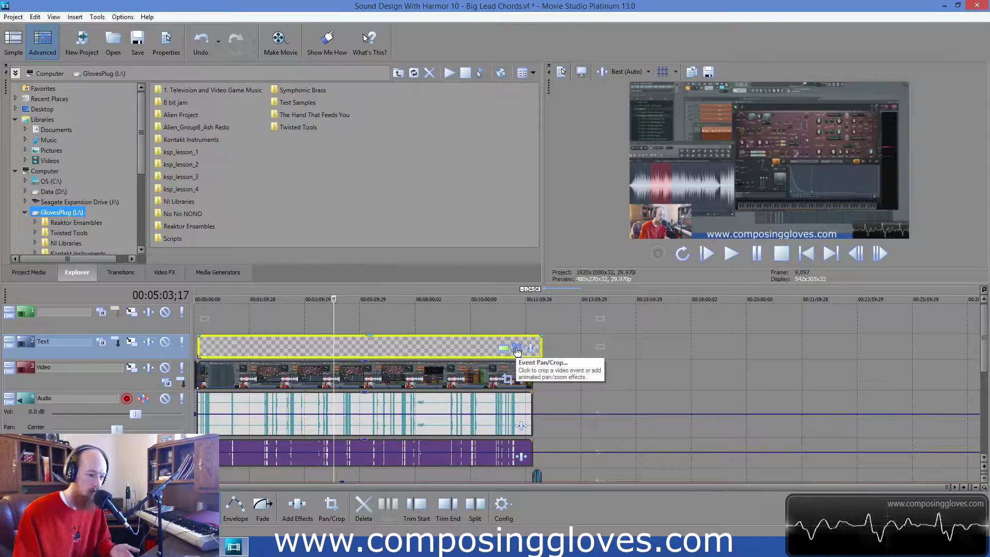
Try resizing the text overlay's Pan/Crop frame and toggling Lock Aspect Ratio, undo the changes and close the effect window.
click(517, 350)
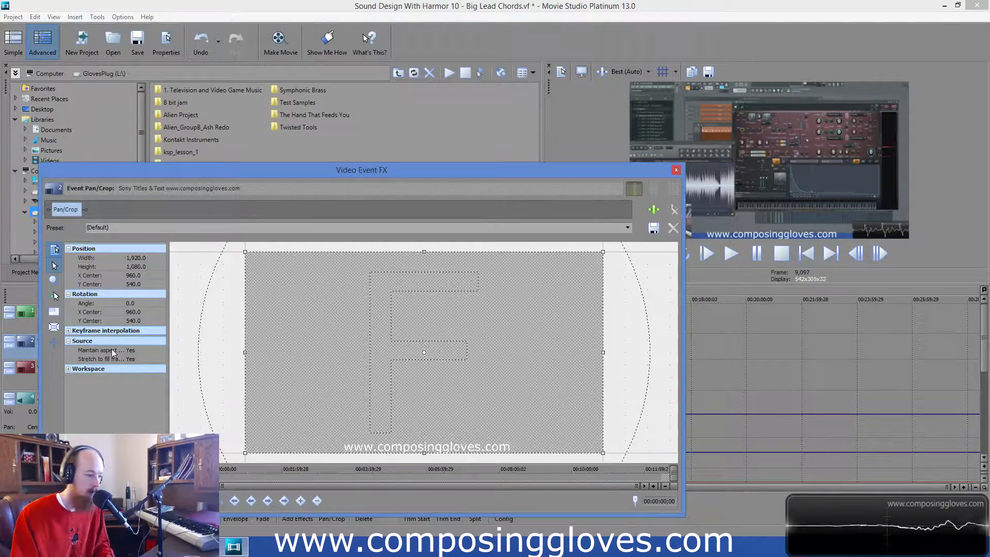
drag(248, 454, 210, 460)
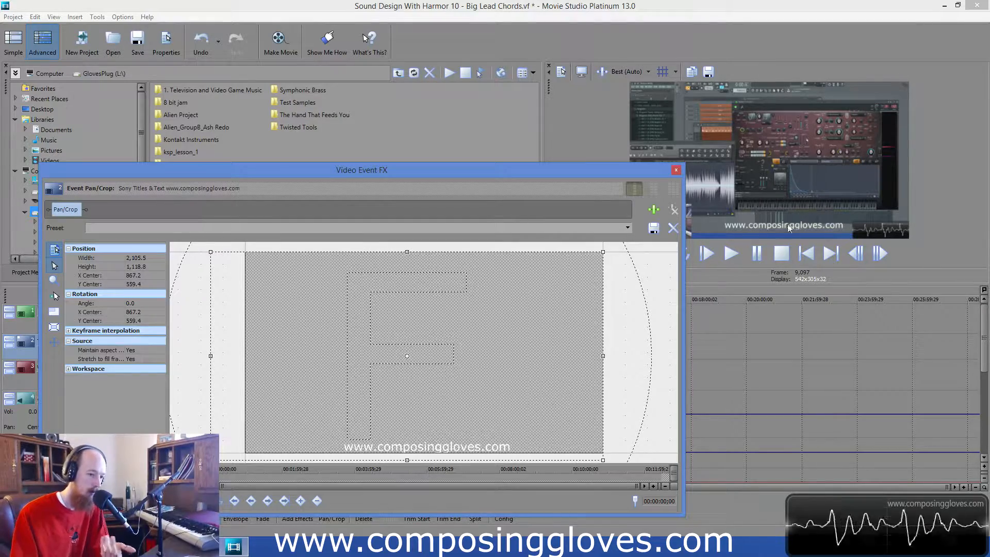
key(ctrl+z)
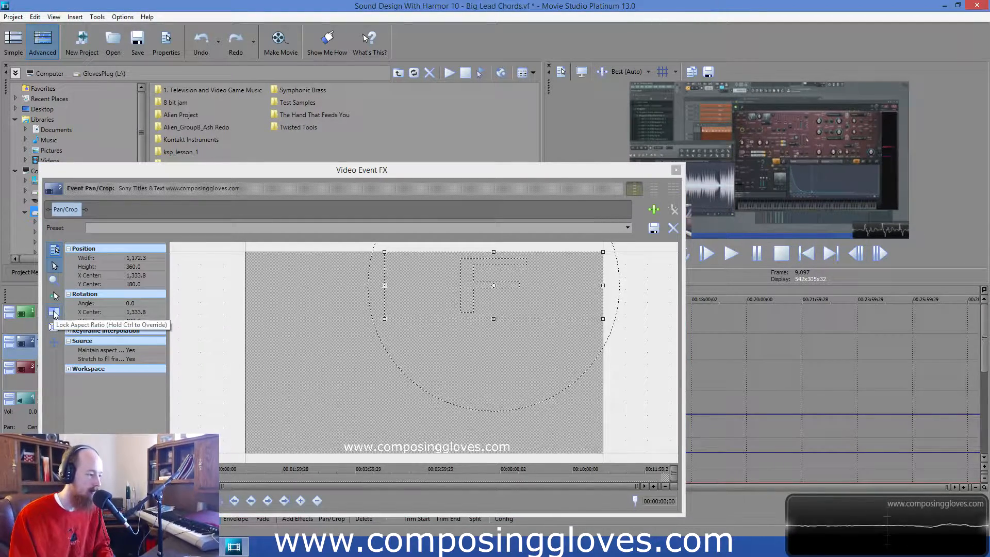
click(55, 314)
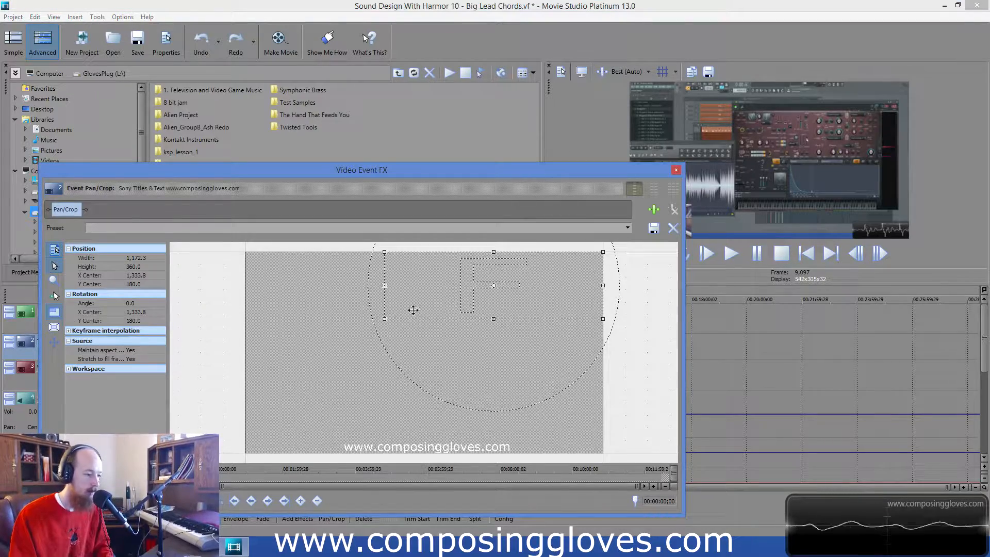
drag(386, 318, 418, 311)
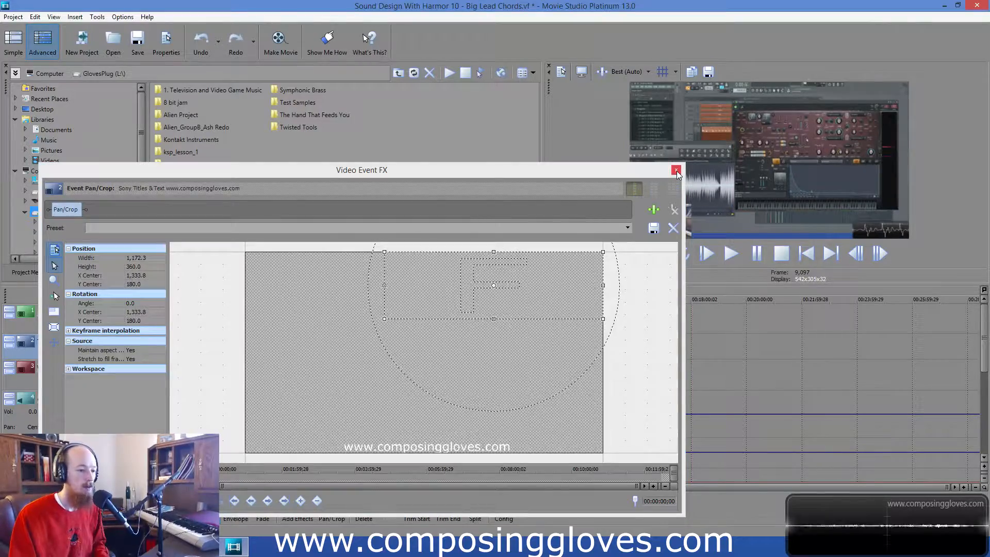
key(ctrl+z)
click(677, 171)
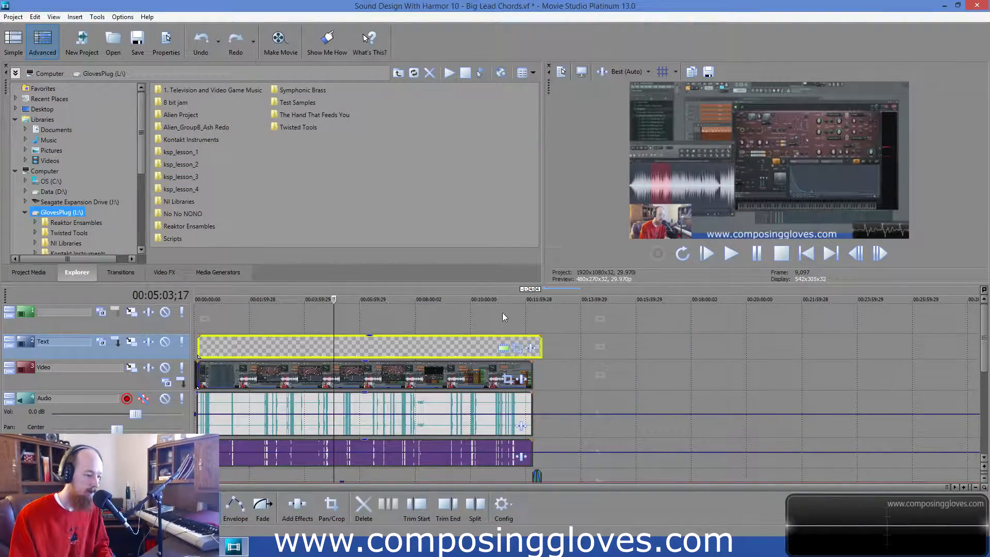
Try splitting the text overlay and footage at 11:35;15, and the footage, audio and speech again at 11:48;10.
click(516, 318)
scroll(604, 318, up, 3)
scroll(667, 362, up, 4)
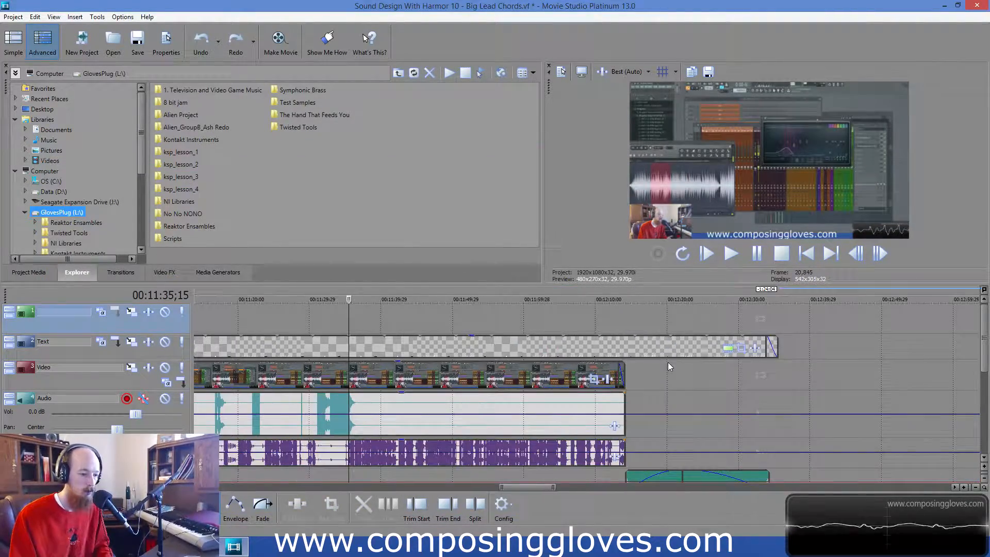
scroll(512, 380, left, 4)
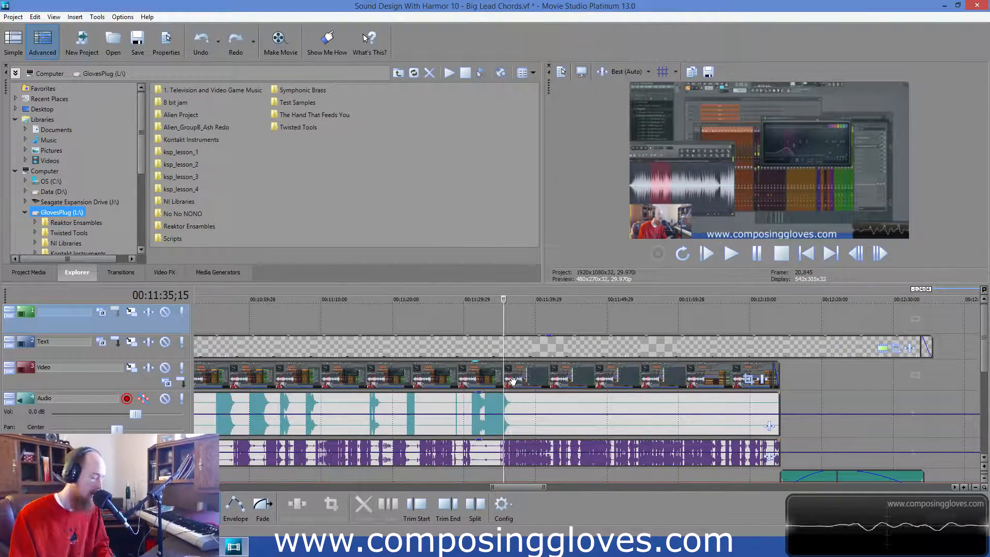
key(s)
click(596, 379)
click(595, 379)
key(s)
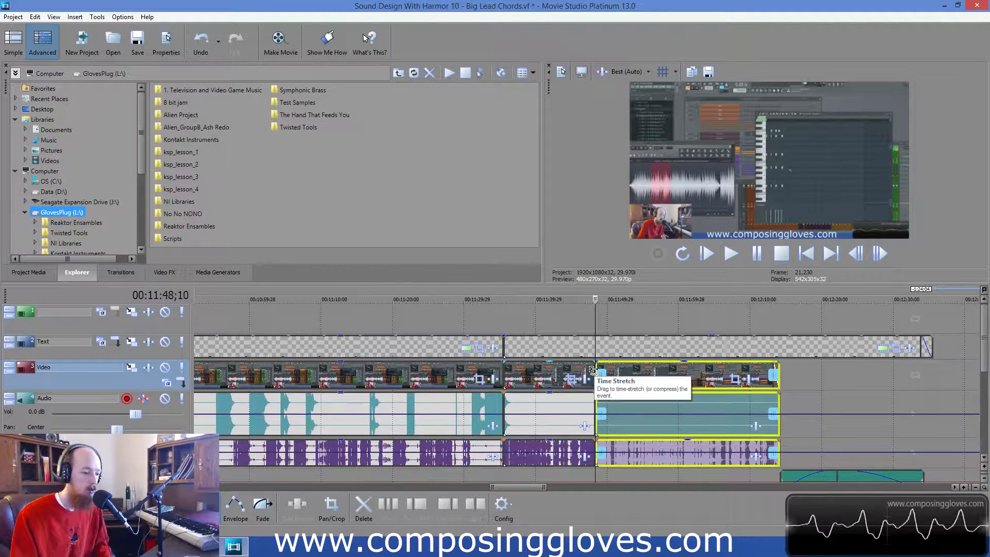
Try shortening the end of the middle footage piece to leave a gap, play the cut, and undo the trim and both splits.
drag(592, 369, 526, 369)
click(509, 333)
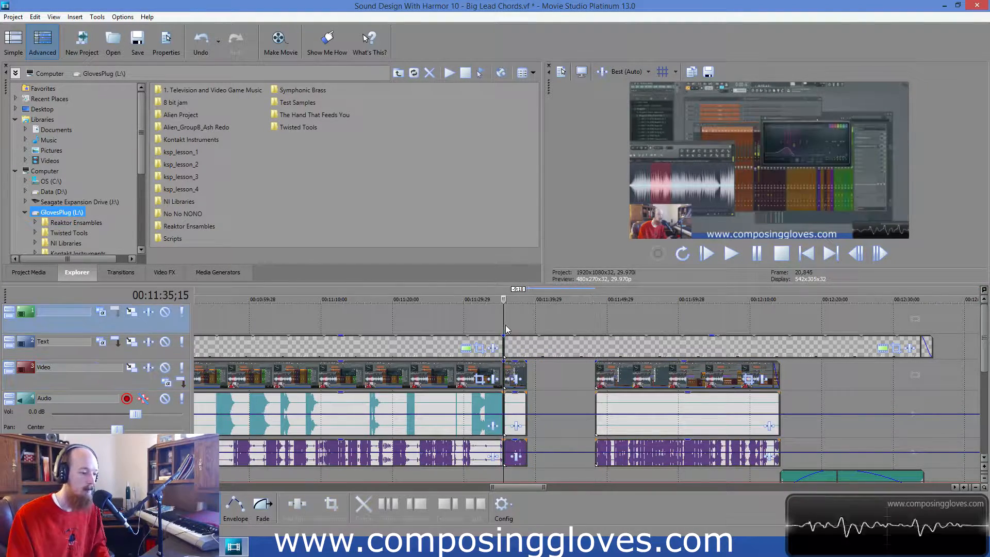
key(space)
key(space)
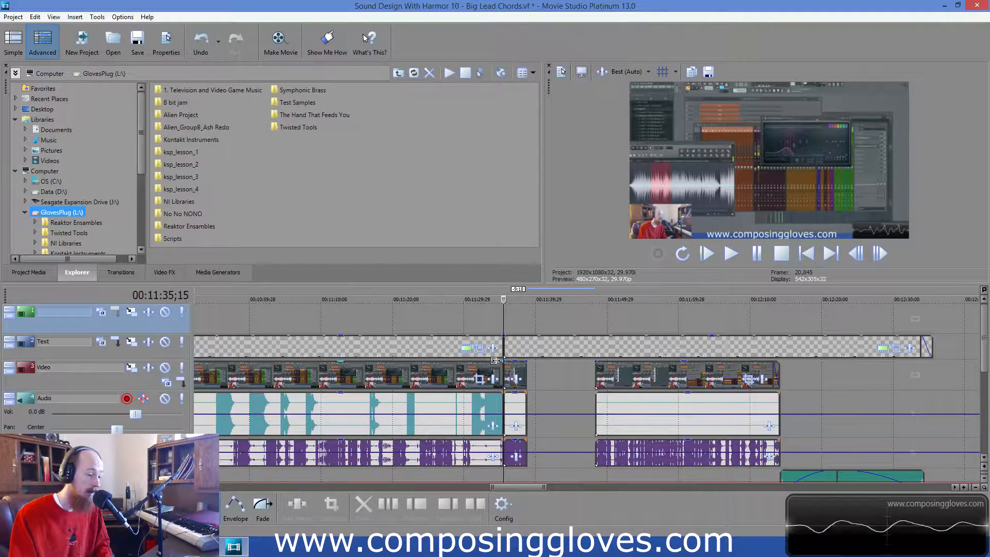
key(ctrl+z)
key(ctrl+z)
key(ctrl+z)
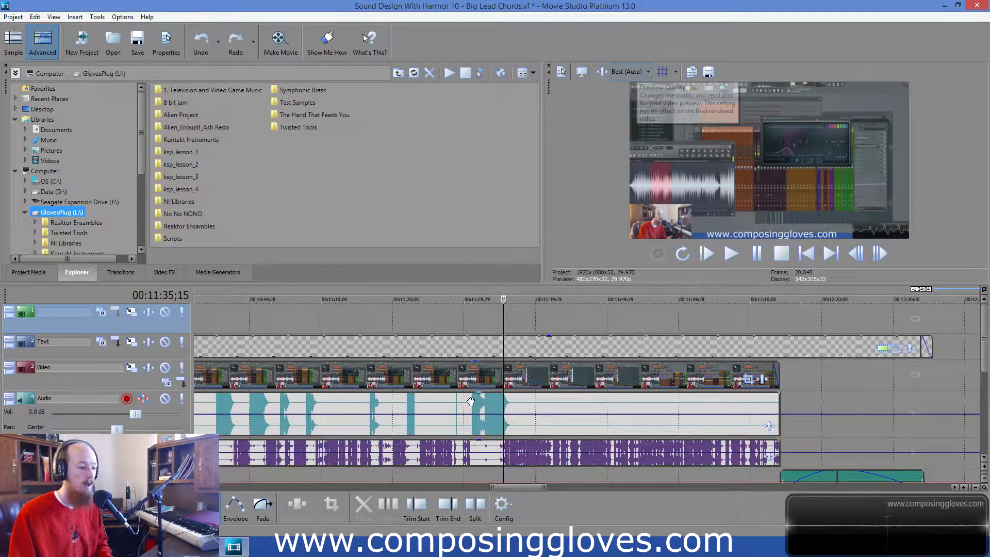
View the Good and Best preview quality options with the playhead at 11:27;26, leaving the setting as it is.
click(448, 315)
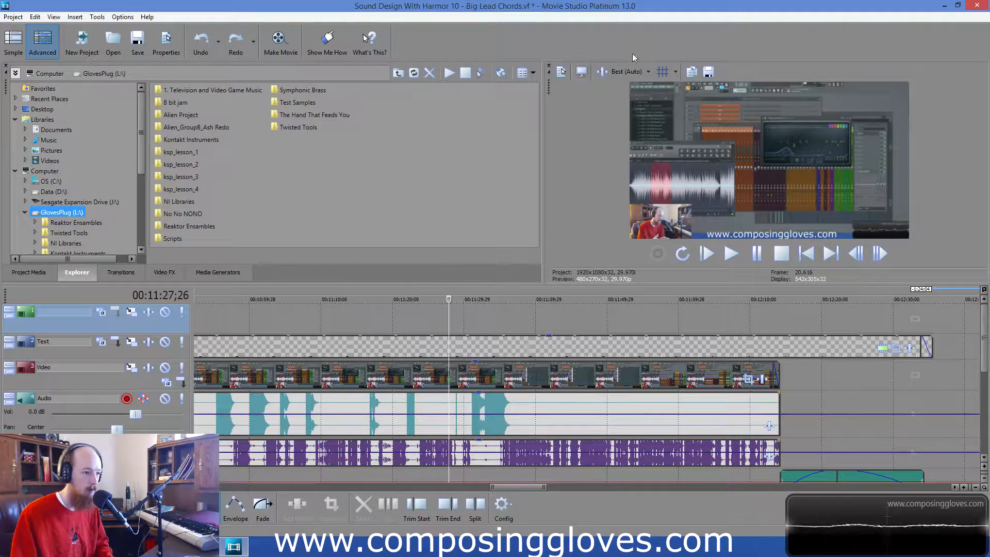
click(637, 70)
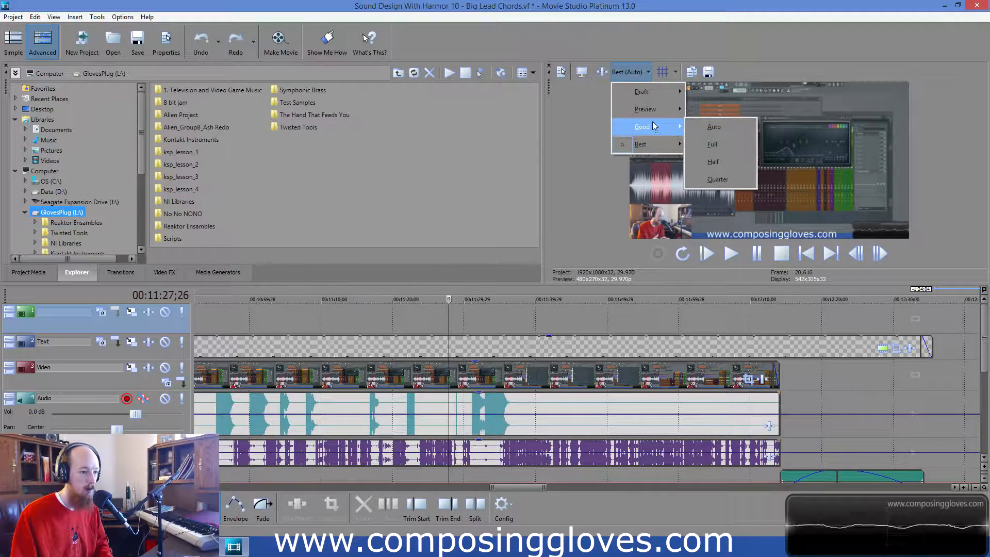
mouse_move(648, 139)
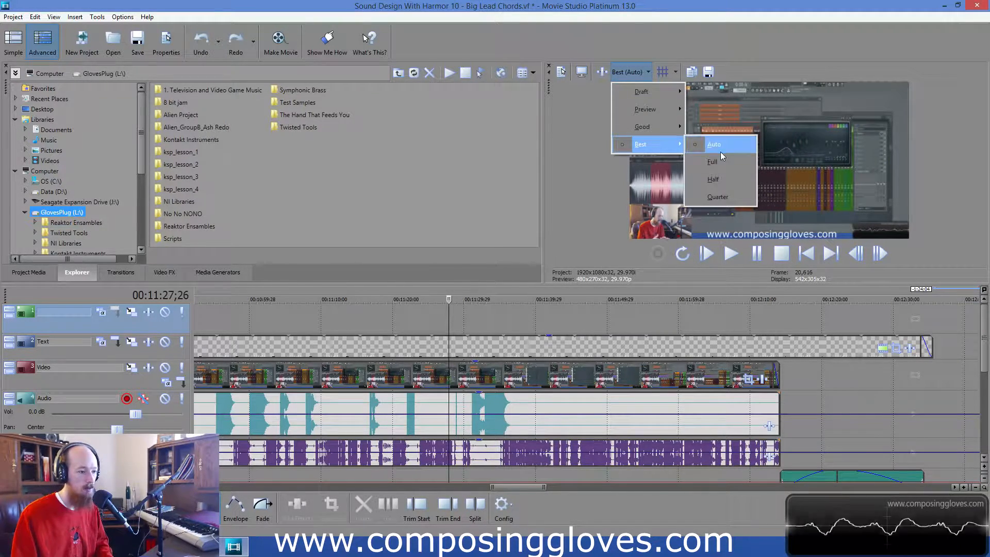
click(525, 160)
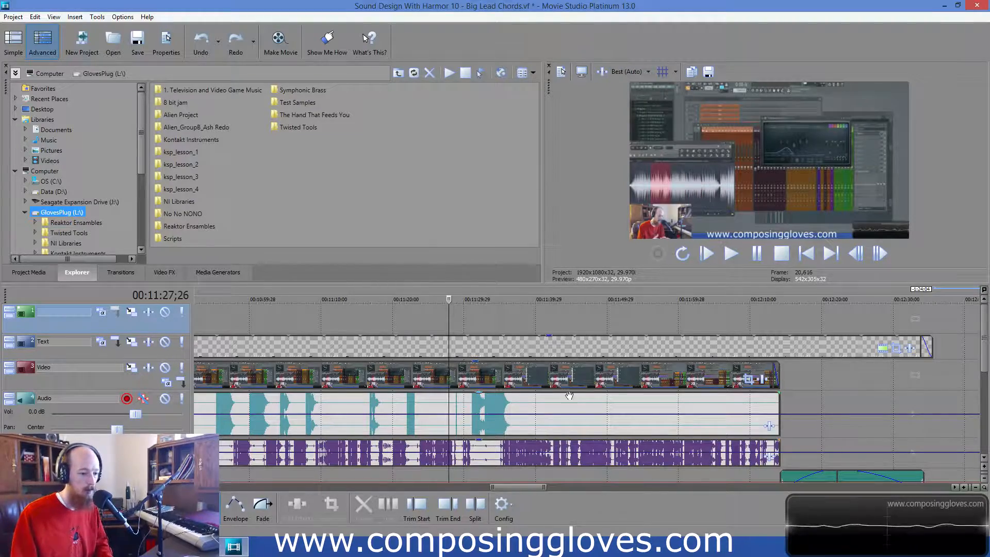
Examine the timeline around 1:00;15 and play the transition from the faded end of the footage into the outro.
scroll(557, 379, down, 8)
click(220, 314)
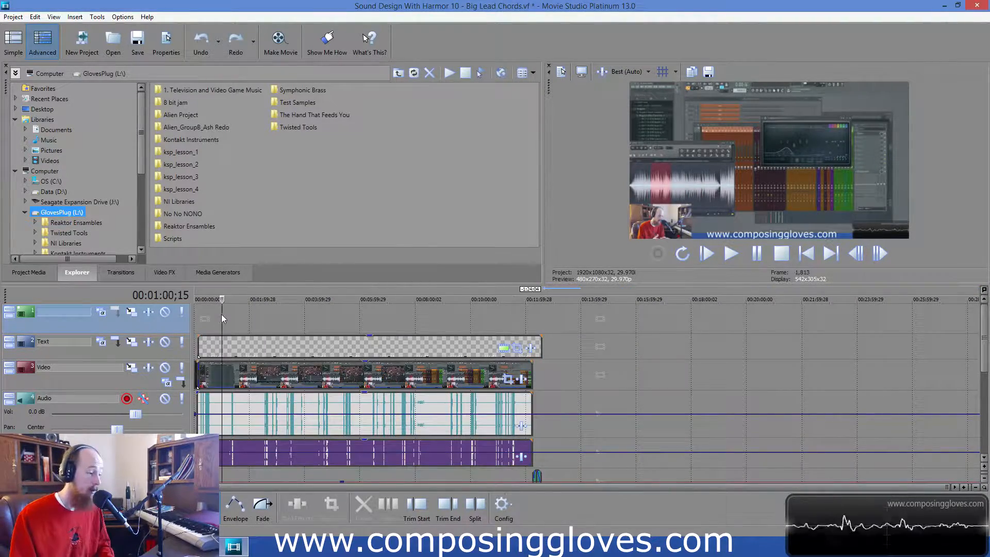
scroll(279, 329, up, 5)
scroll(299, 334, down, 5)
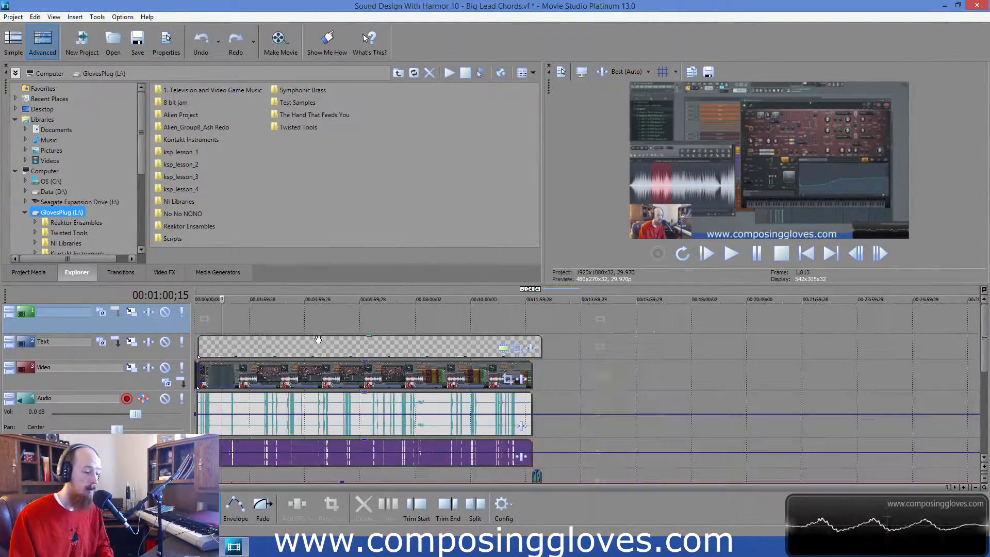
click(531, 382)
scroll(599, 382, up, 6)
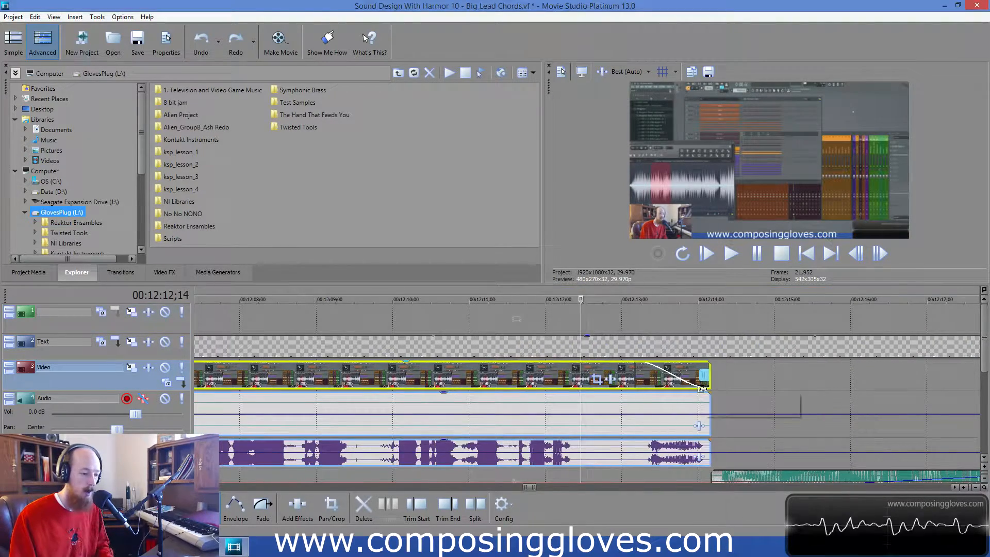
scroll(687, 389, down, 4)
key(space)
scroll(651, 392, down, 3)
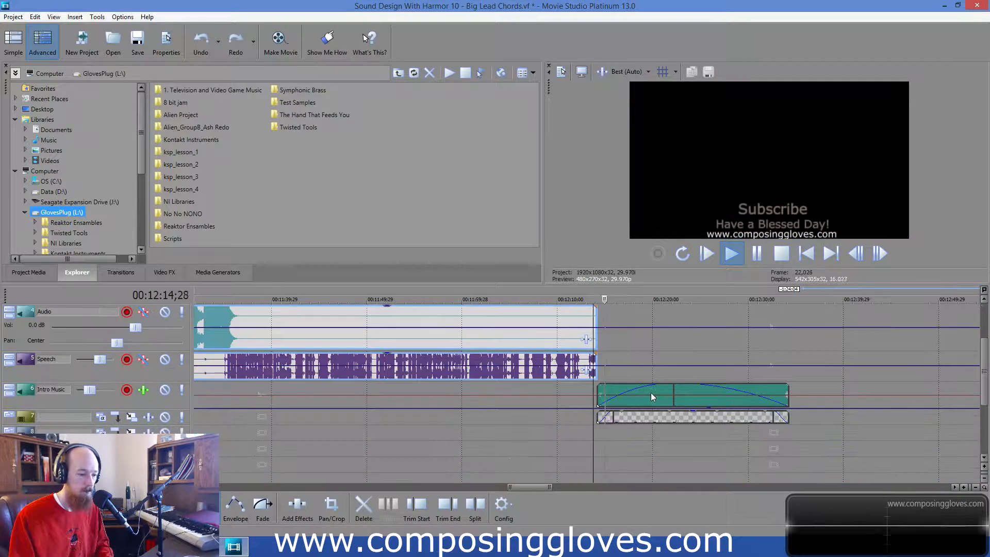
key(space)
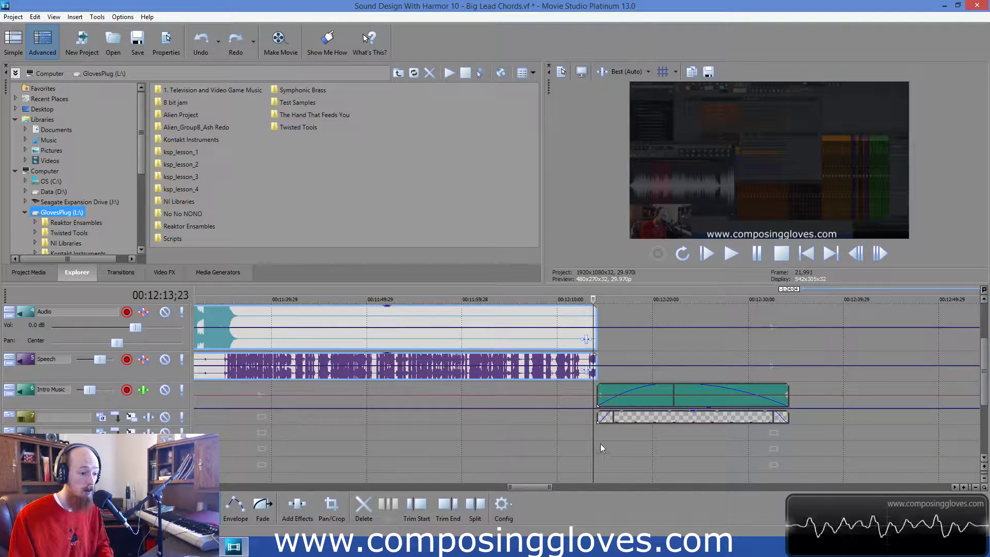
Add volume envelope points to the Intro Music track just before the outro and raise the level across the outro music.
right_click(584, 406)
click(585, 407)
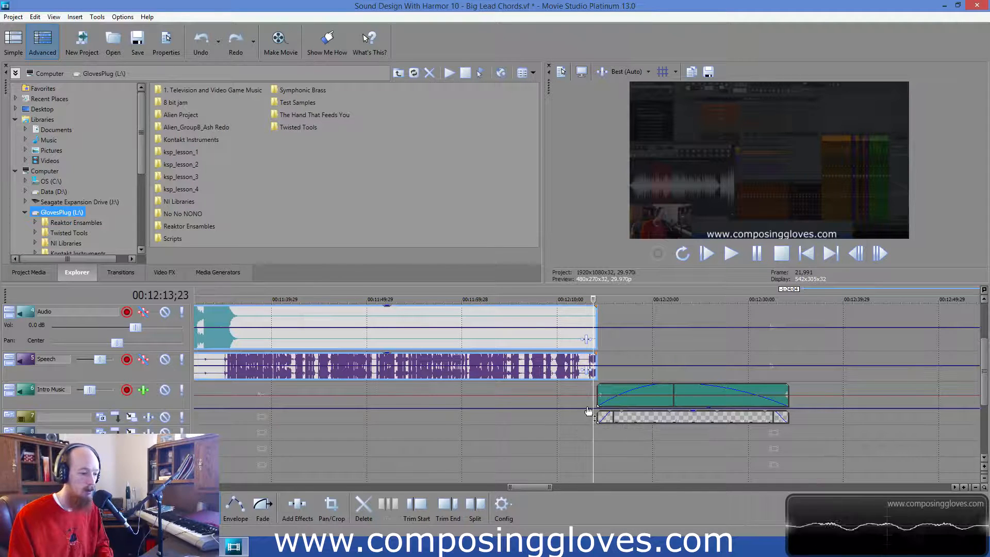
drag(592, 405, 795, 396)
double_click(592, 408)
double_click(601, 408)
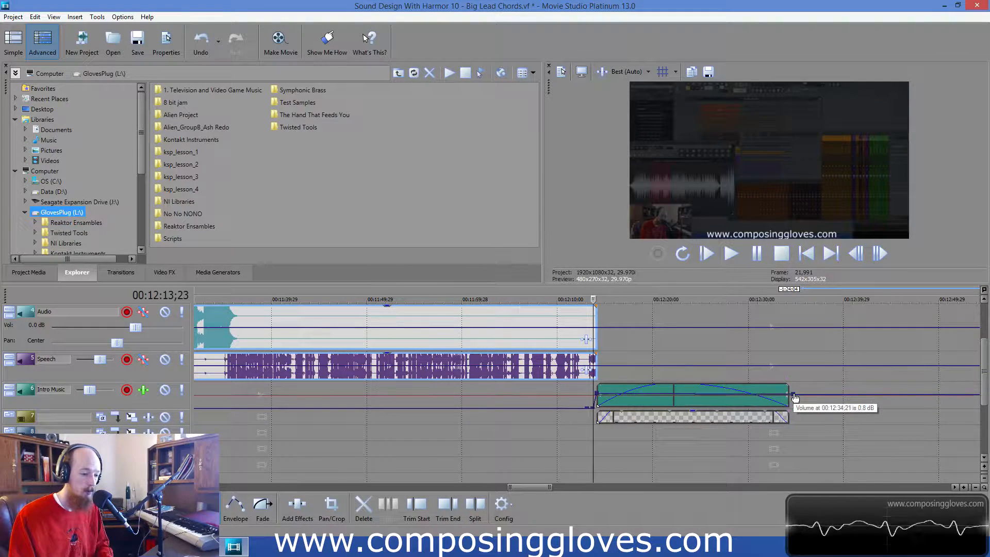
Move the raised envelope point to just before the outro music, lower the end point slightly, and play the transition.
drag(597, 395, 594, 397)
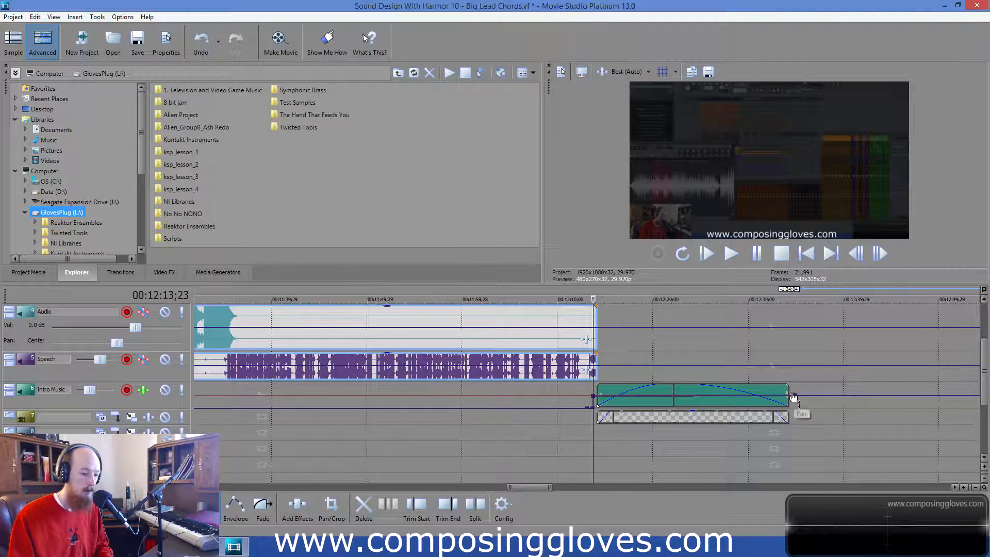
drag(795, 396, 795, 398)
key(space)
scroll(620, 333, down, 1)
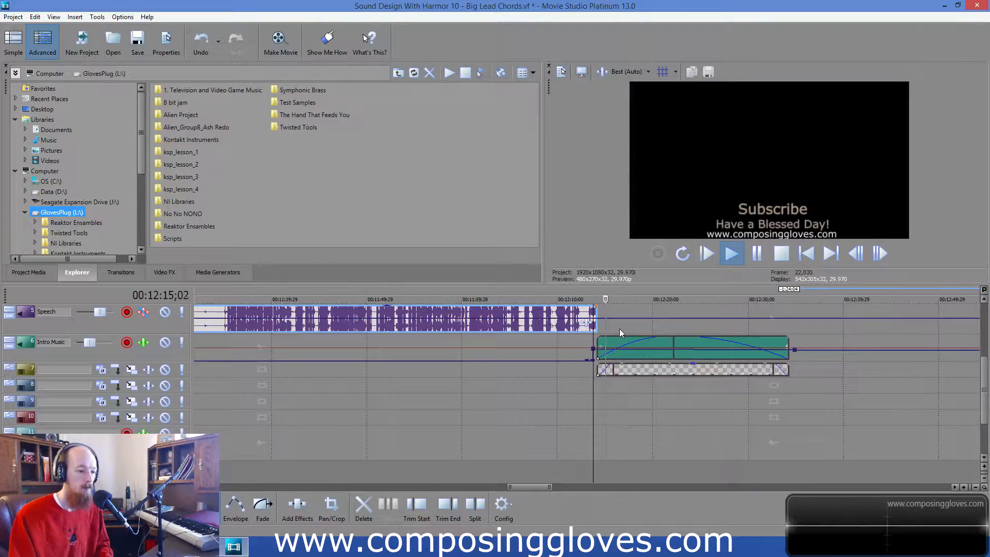
key(space)
Shorten the end of the text overlay clip so it lines up with the end of the outro music.
scroll(655, 325, up, 4)
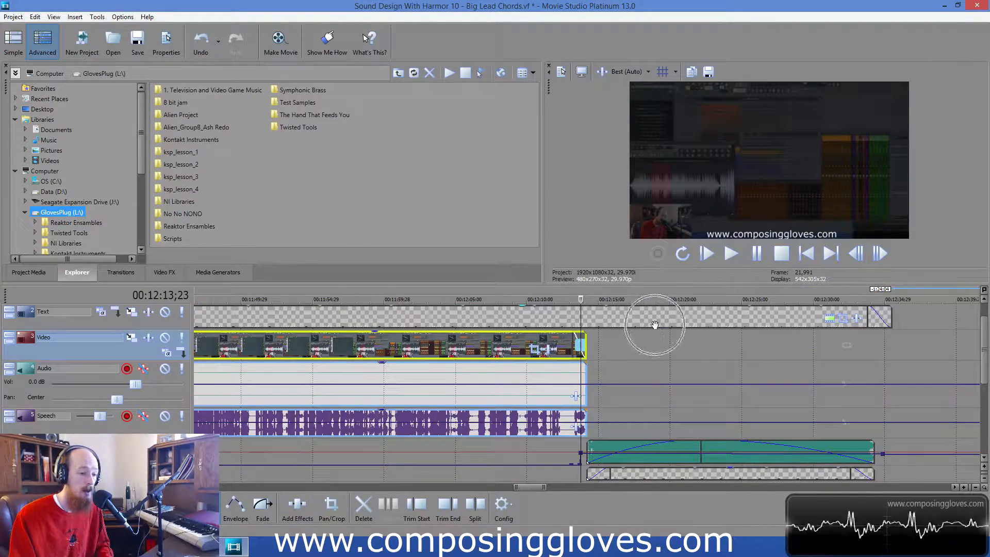
drag(890, 319, 871, 322)
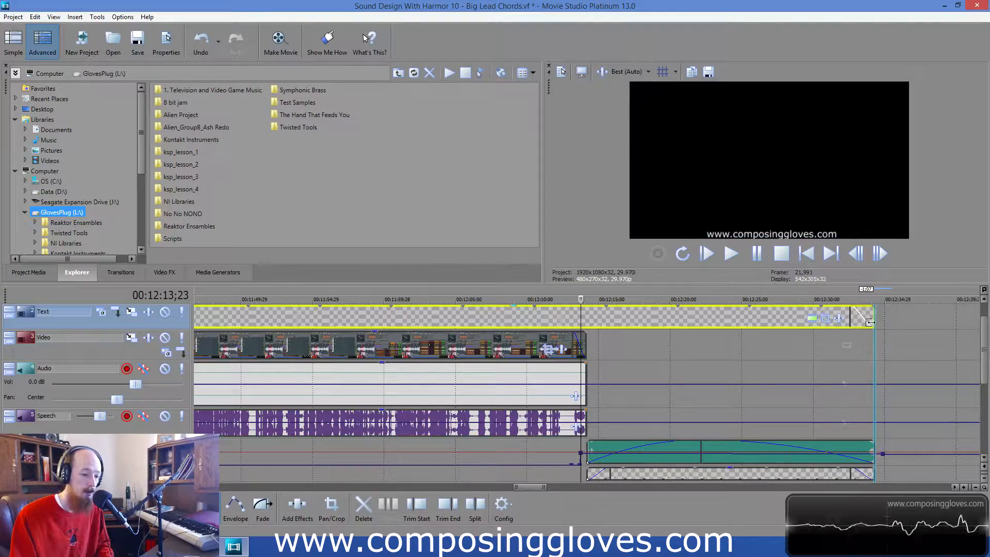
click(652, 351)
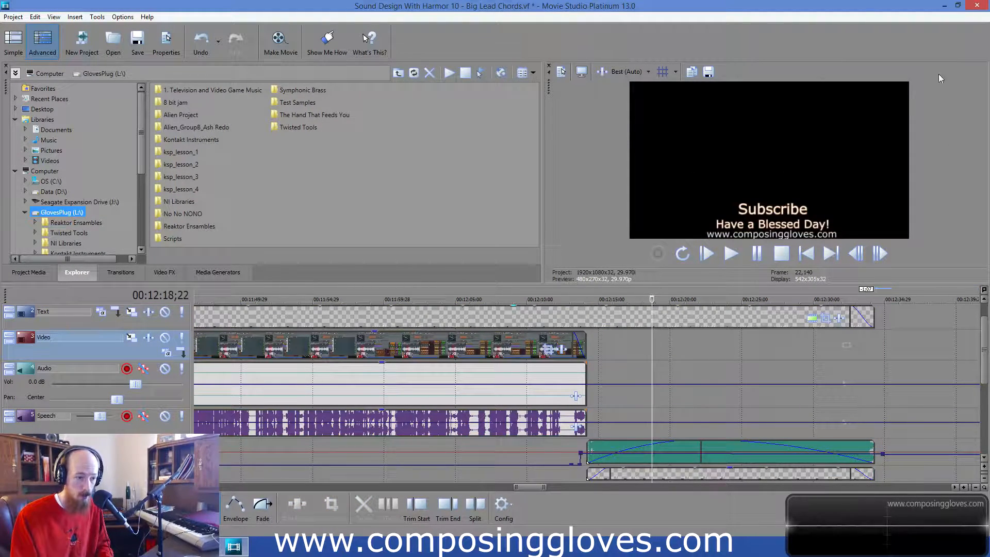
Try cropping the footage from the lower-left corner in Event Pan/Crop, undo the crop and close the effect window.
click(548, 351)
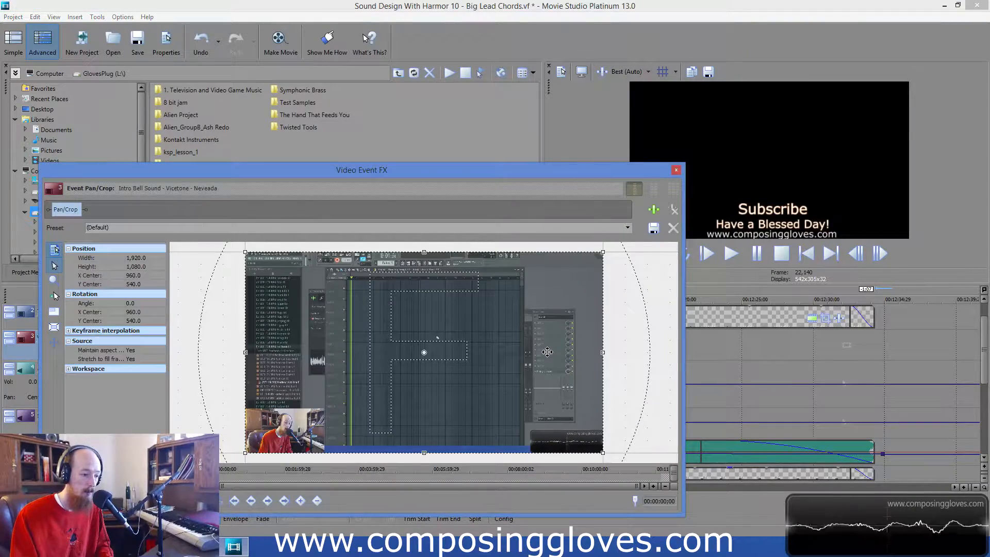
drag(245, 456, 394, 378)
key(ctrl+z)
click(678, 168)
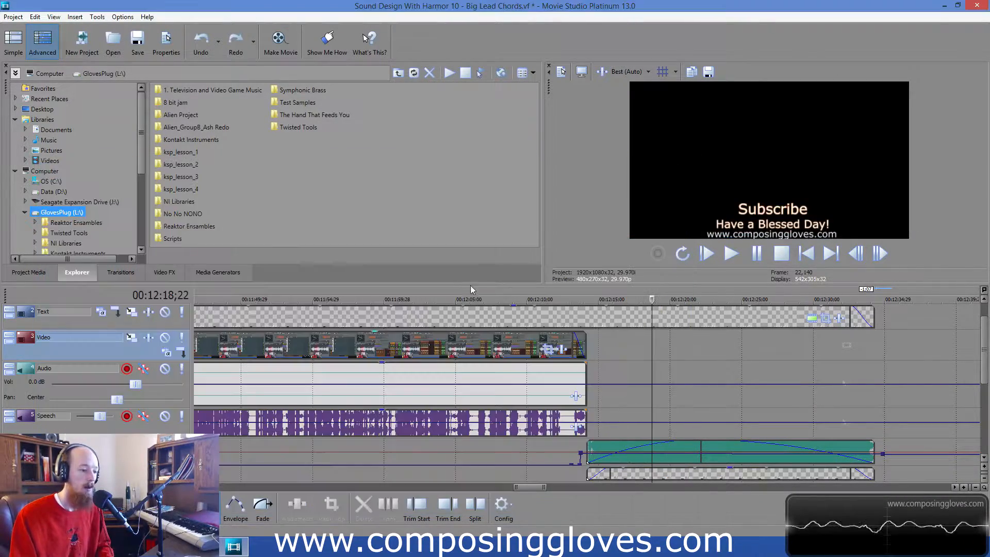
Reopen the footage's Pan/Crop at 12:10;07, try cropping it to about 1,125 by 645 and enlarging the frame, and undo both changes.
click(545, 352)
click(534, 350)
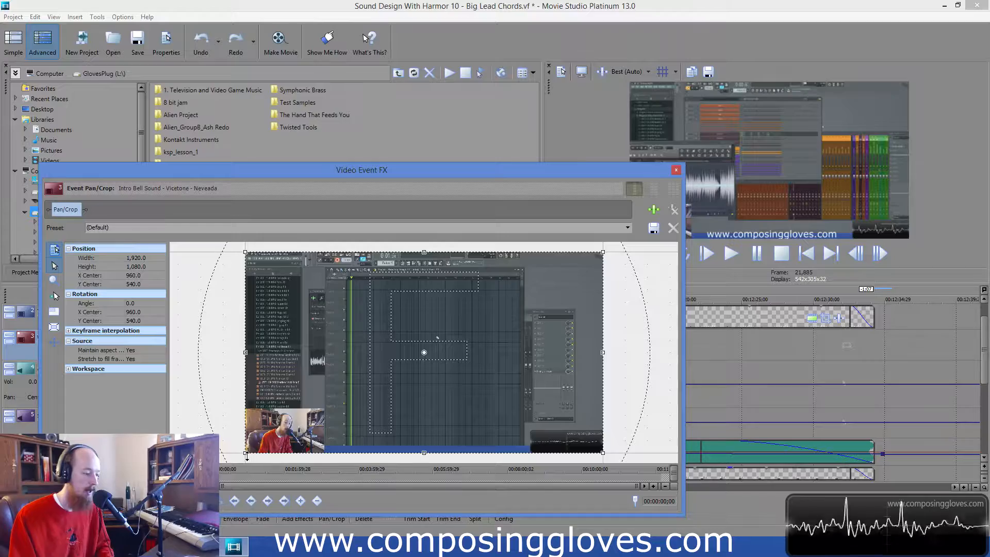
drag(245, 452, 393, 371)
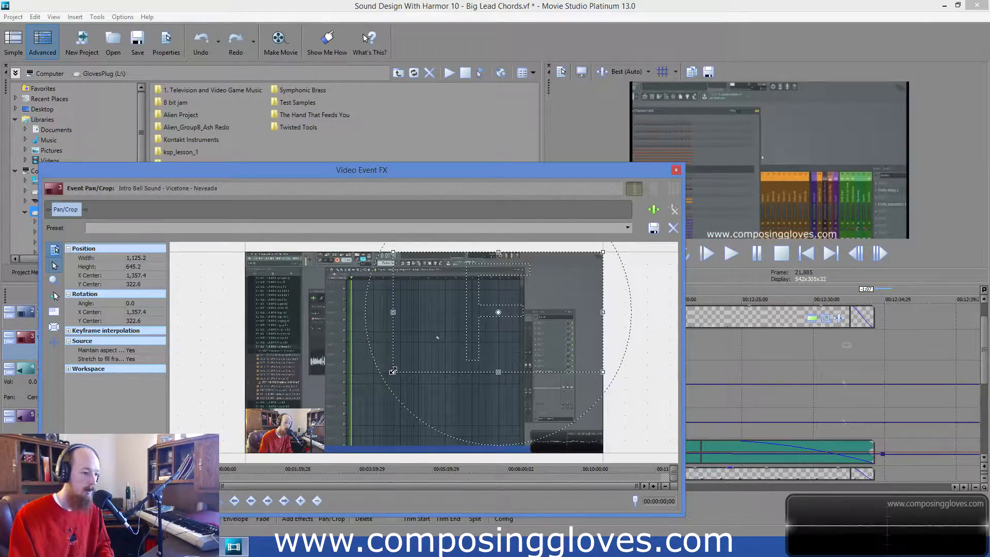
key(ctrl+z)
scroll(562, 423, down, 10)
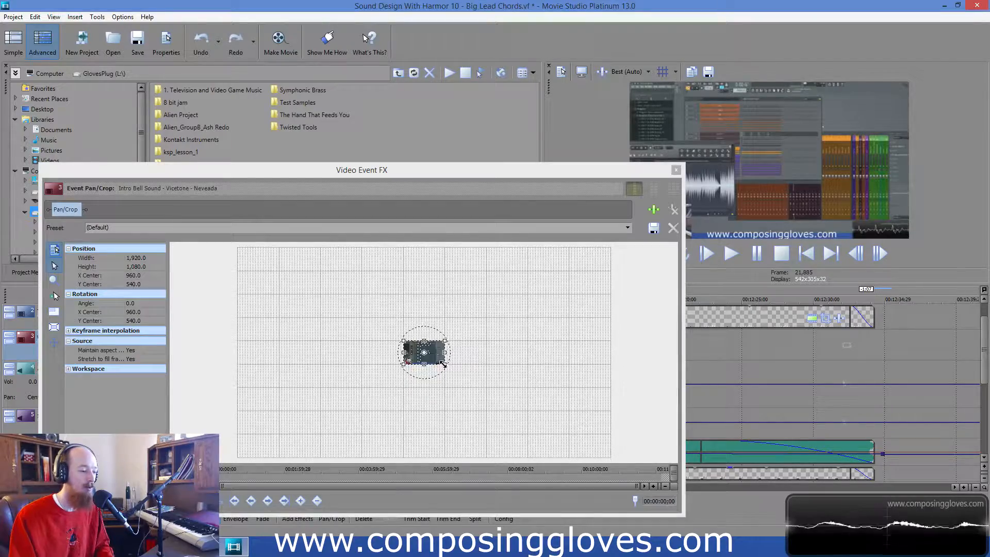
drag(442, 364, 486, 371)
key(ctrl+z)
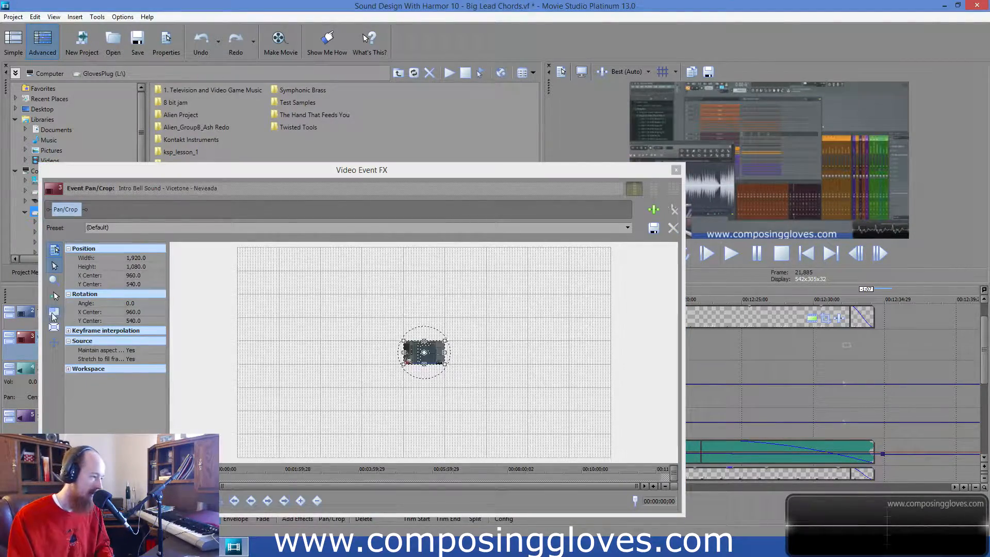
Turn on Lock Aspect Ratio, try enlarging the Pan/Crop frame proportionally, undo the resize and close the effect window.
click(53, 314)
drag(445, 366, 503, 418)
key(ctrl+z)
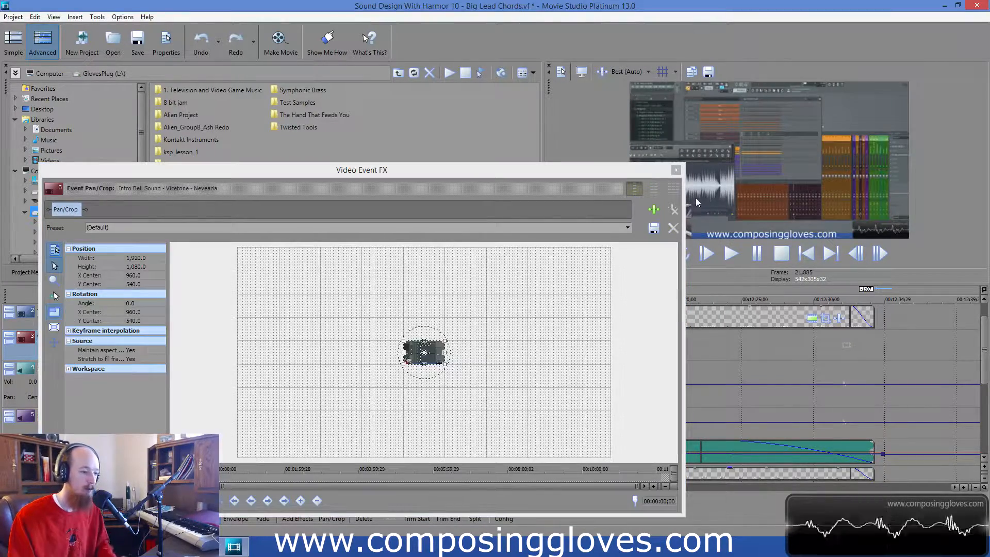
click(675, 171)
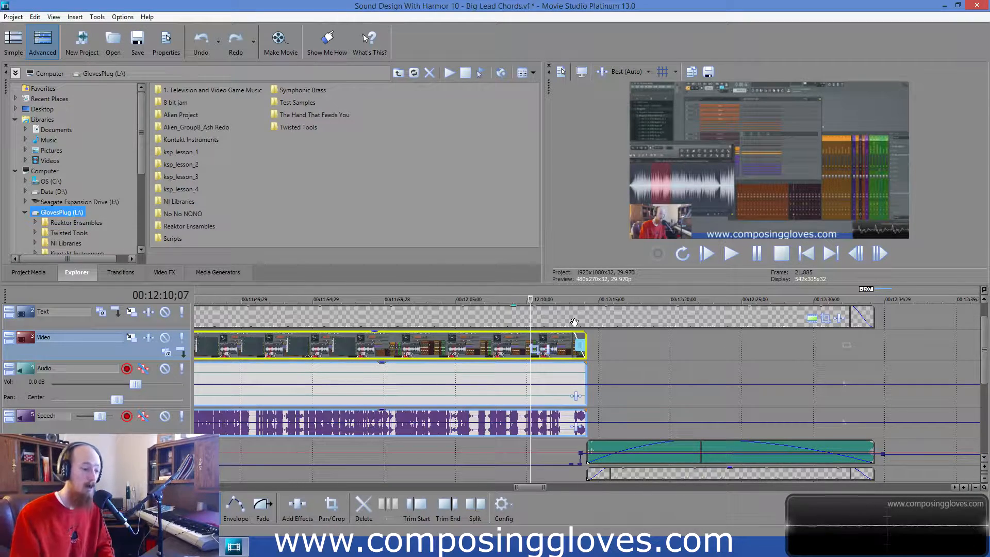
Examine the outro at several points and play it from the end of the footage.
click(640, 297)
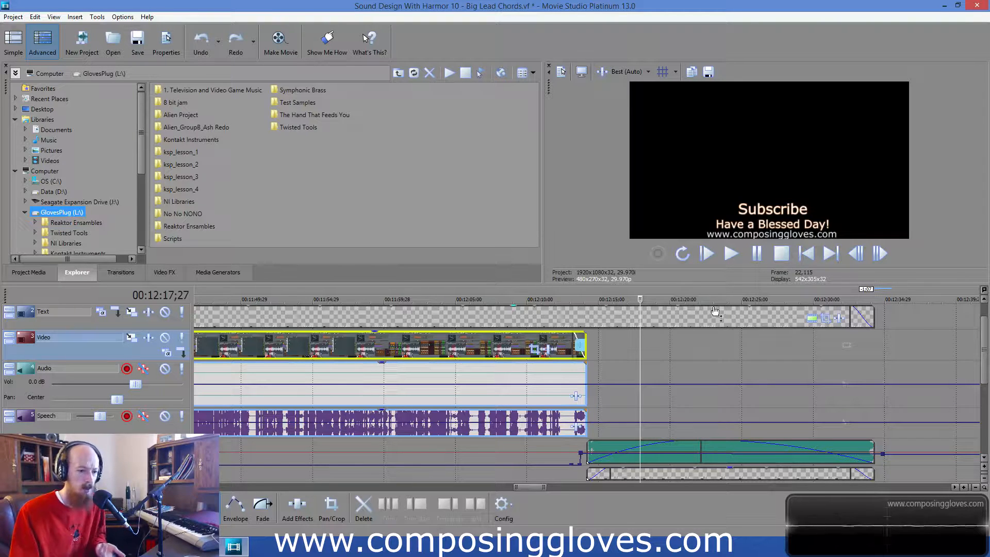
click(723, 412)
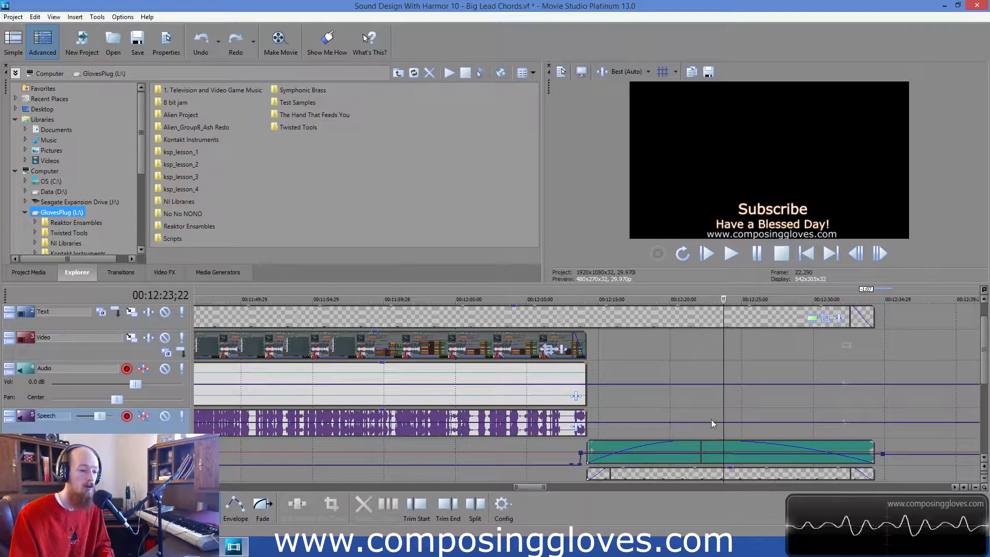
click(703, 407)
click(688, 401)
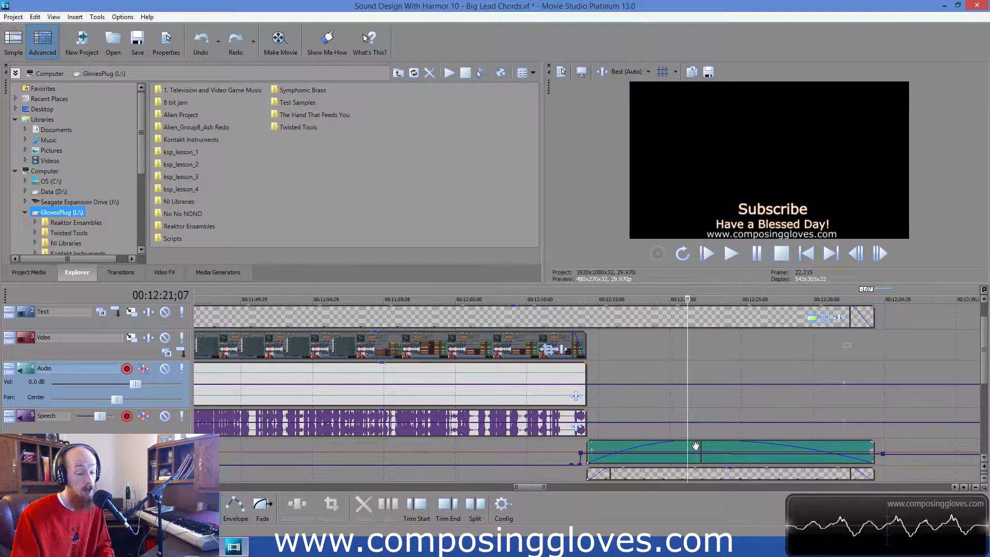
click(696, 445)
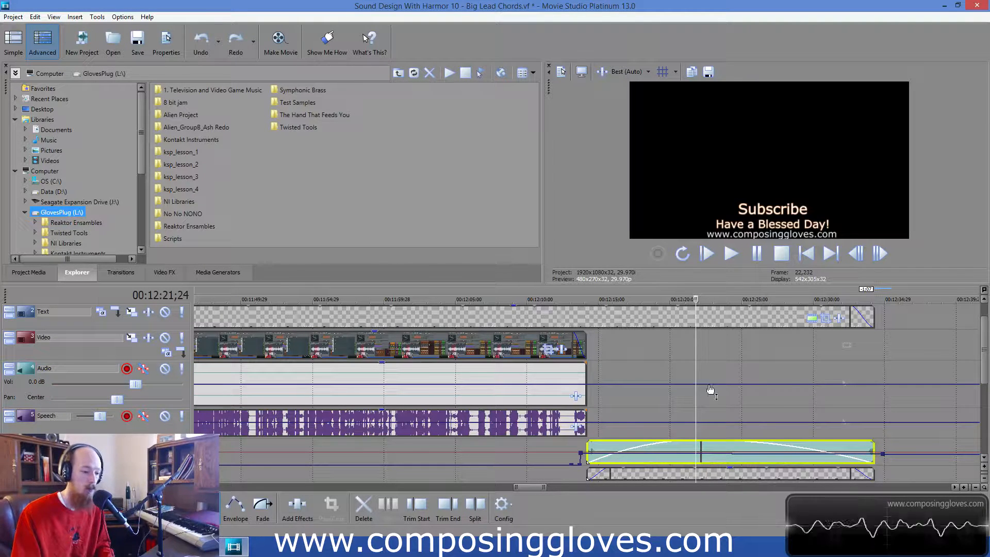
click(585, 299)
key(space)
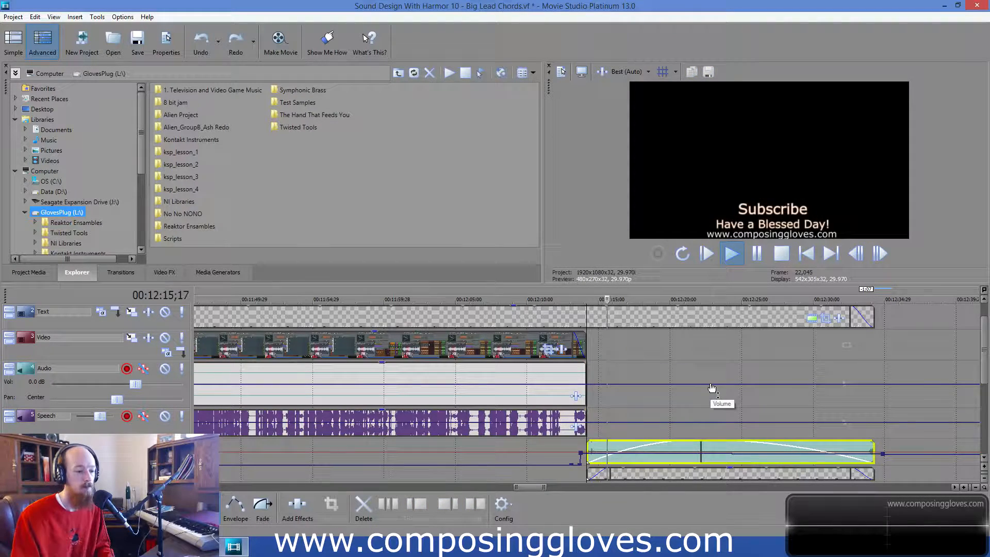
Stop the outro playback and look over the timeline around the outro.
key(space)
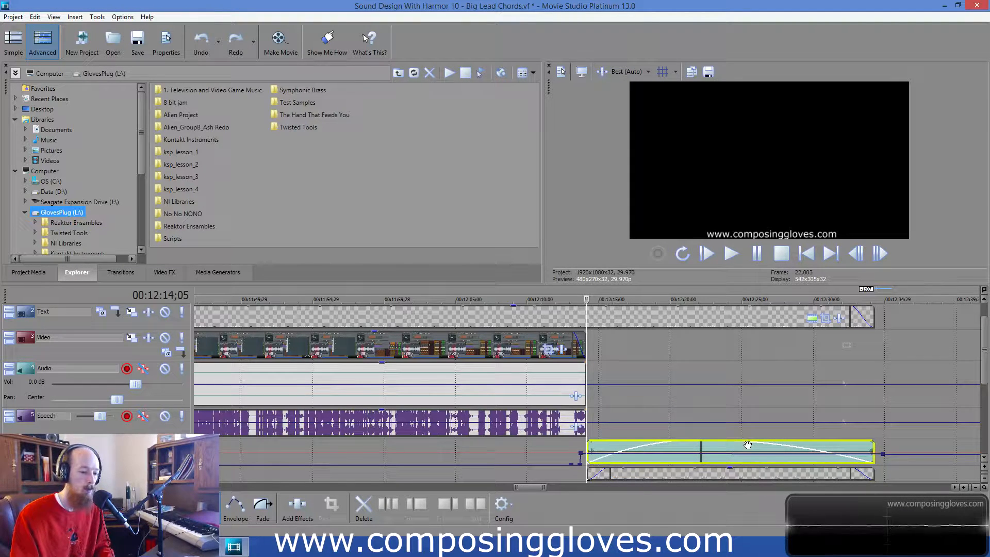
scroll(565, 419, right, 7)
scroll(256, 414, left, 20)
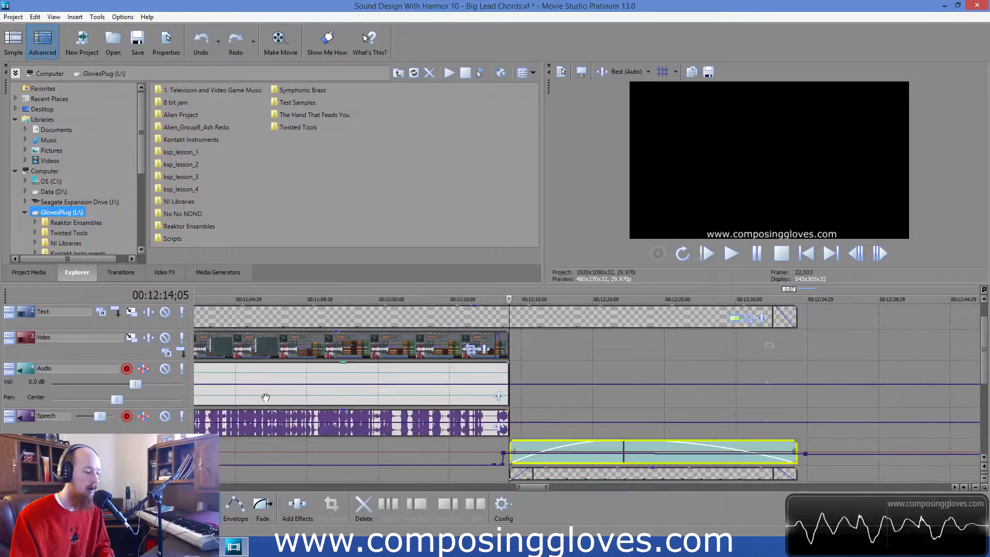
scroll(415, 413, right, 20)
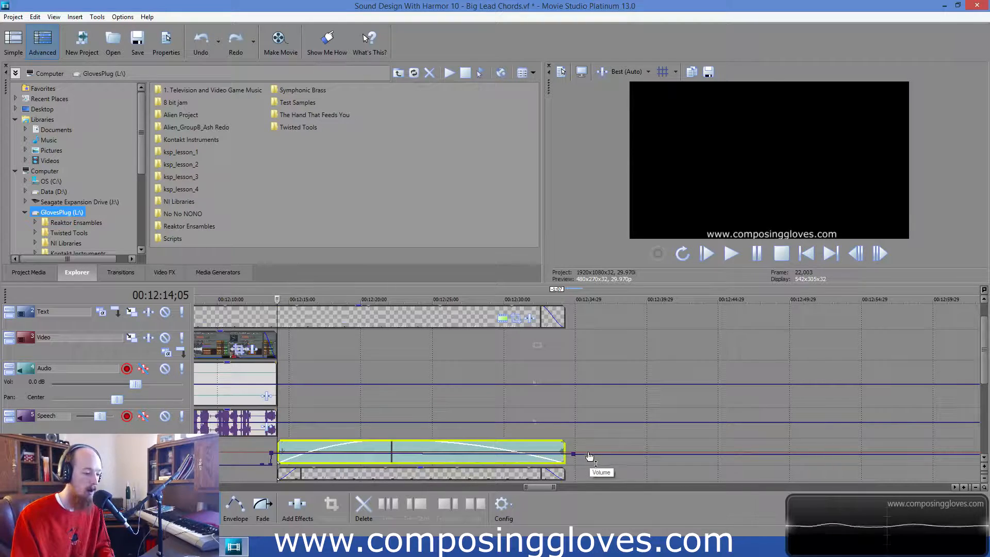
scroll(476, 321, right, 2)
scroll(475, 321, left, 3)
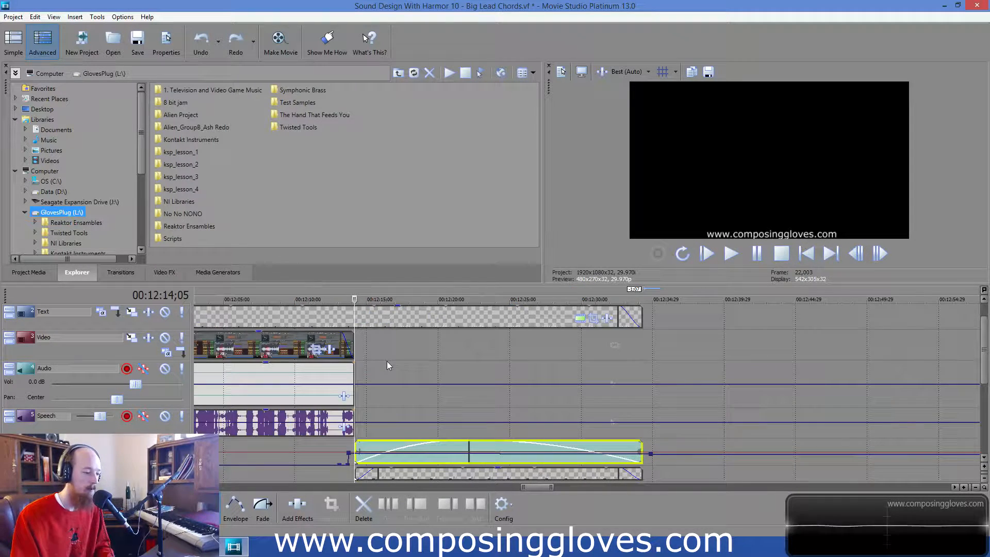
Enlarge the track holding the outro title and open that title's generated media settings.
scroll(500, 339, down, 1)
scroll(499, 341, down, 1)
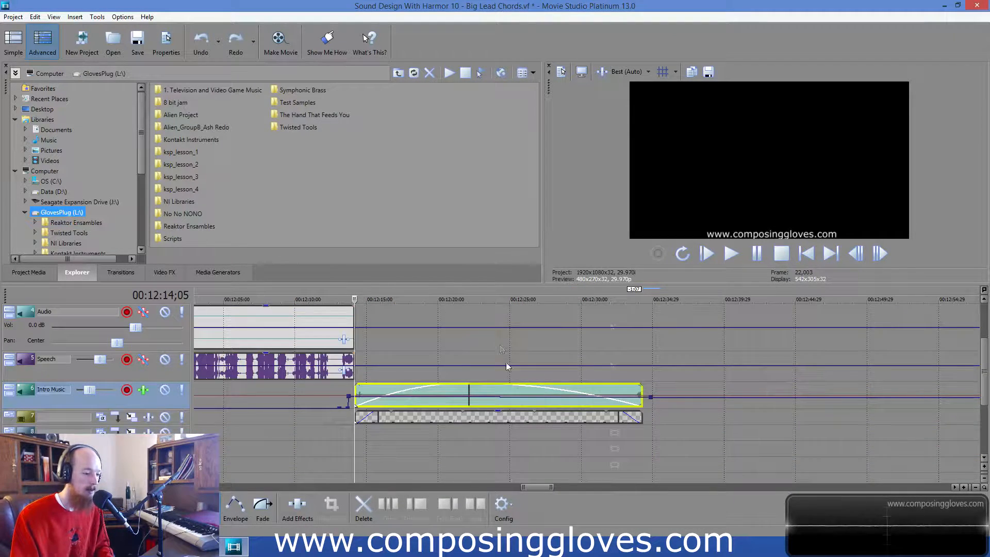
click(514, 418)
right_click(485, 441)
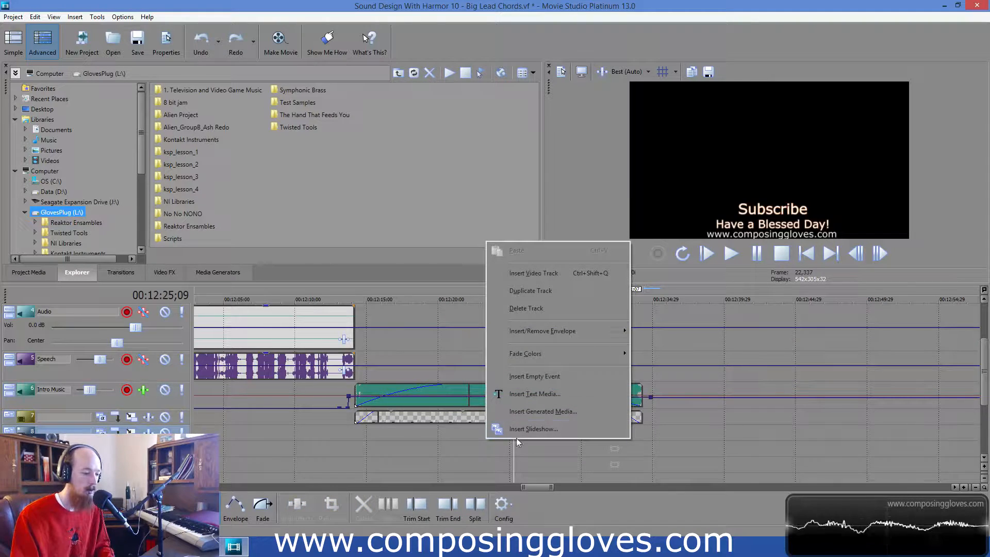
click(433, 415)
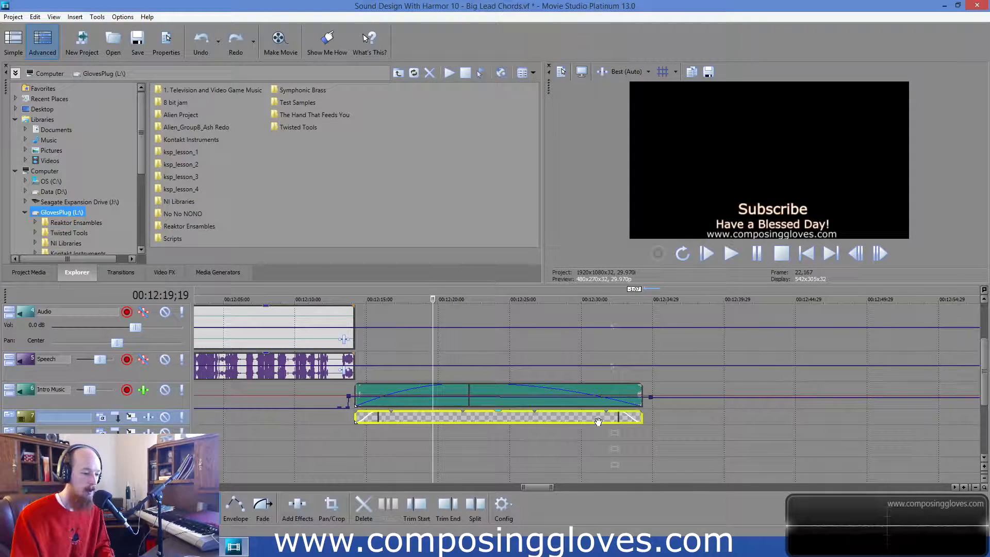
drag(94, 425, 94, 442)
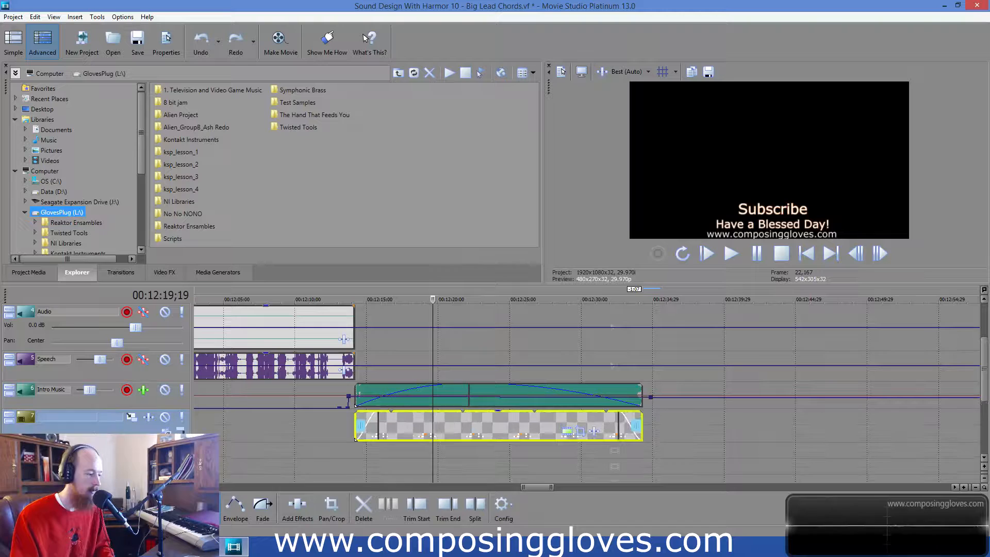
click(567, 435)
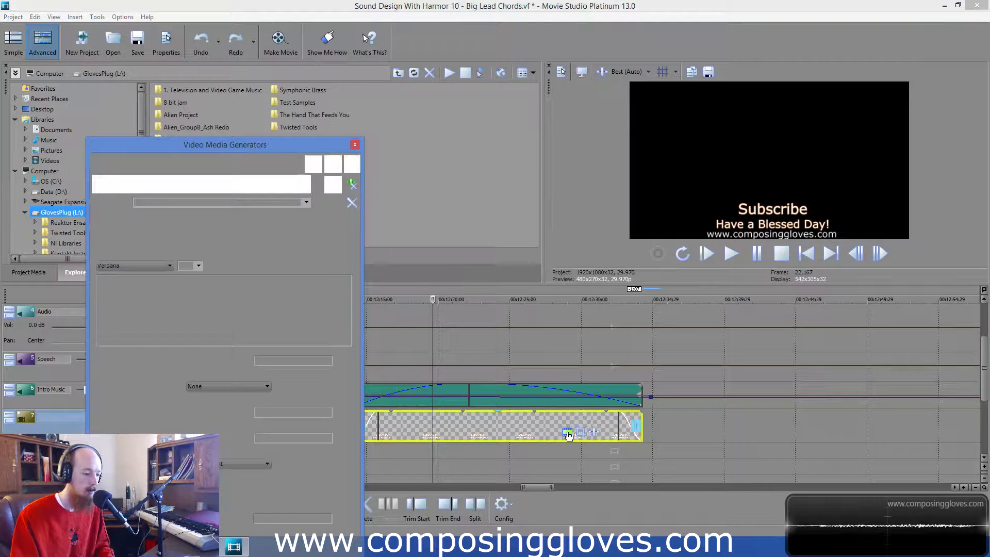
drag(246, 145, 280, 85)
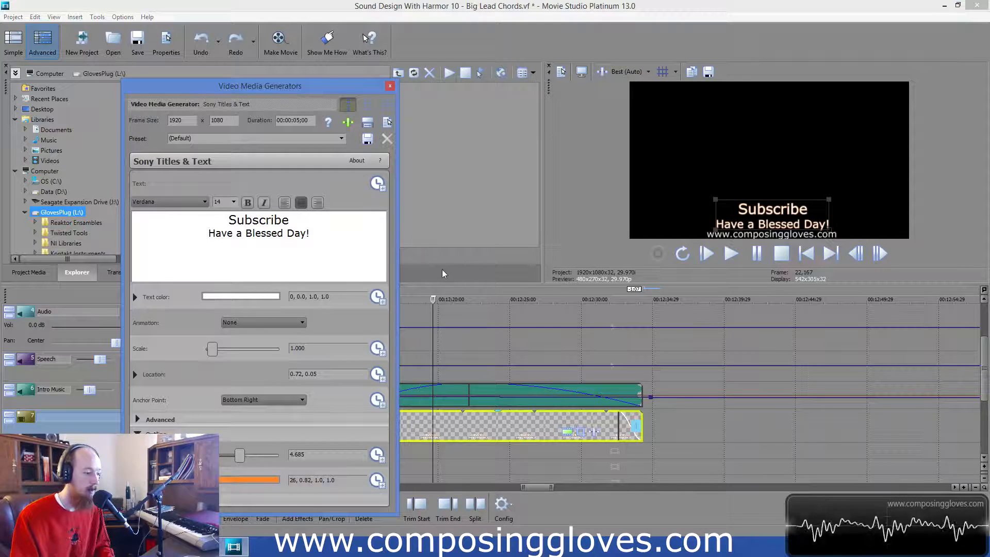
Examine the text formatting of the "Subscribe" and "Have a Blessed Day!" lines.
double_click(277, 219)
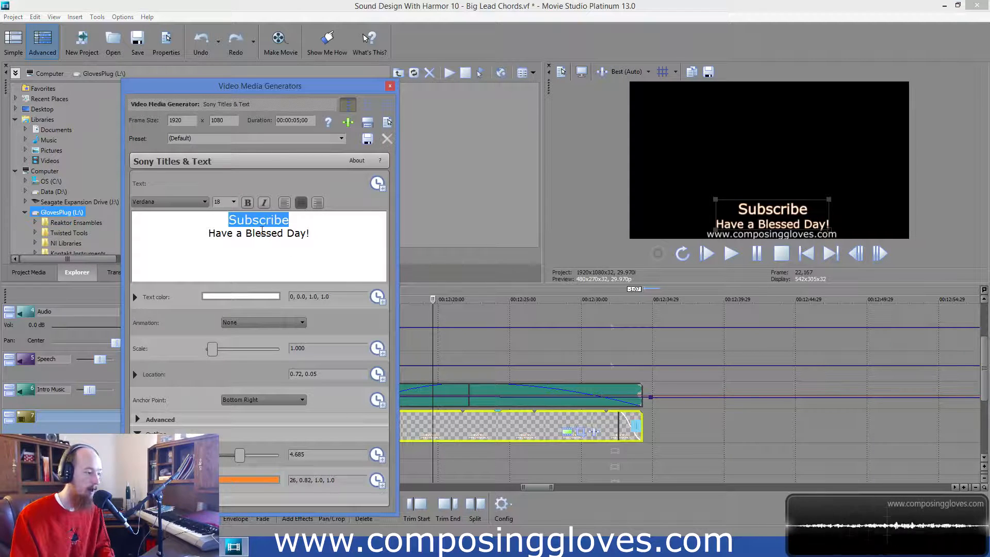
drag(313, 233, 218, 234)
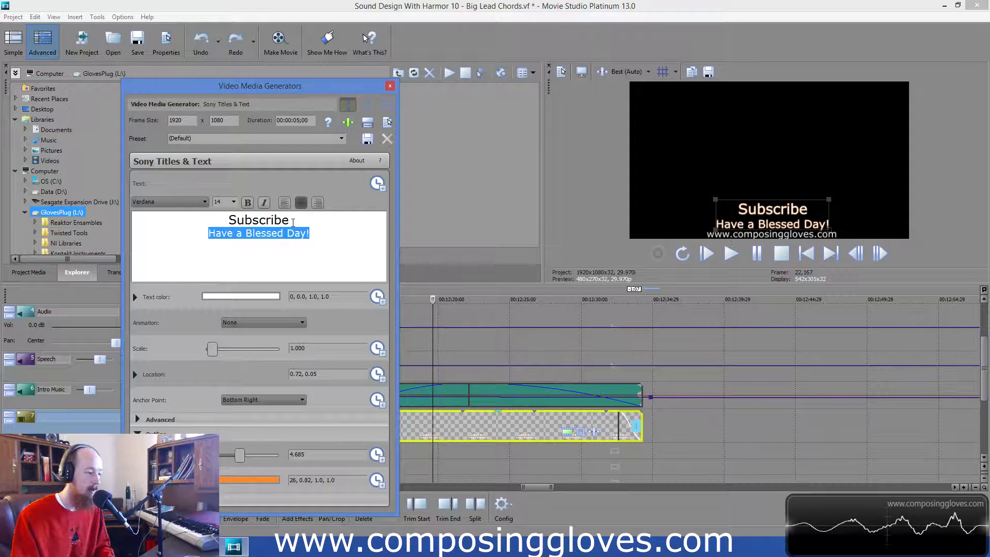
drag(289, 223, 234, 221)
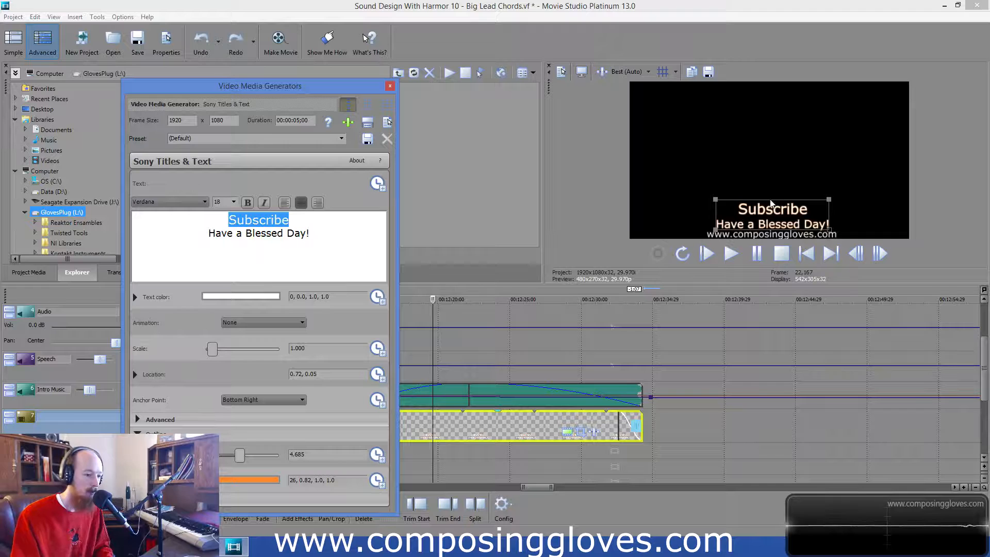
click(320, 238)
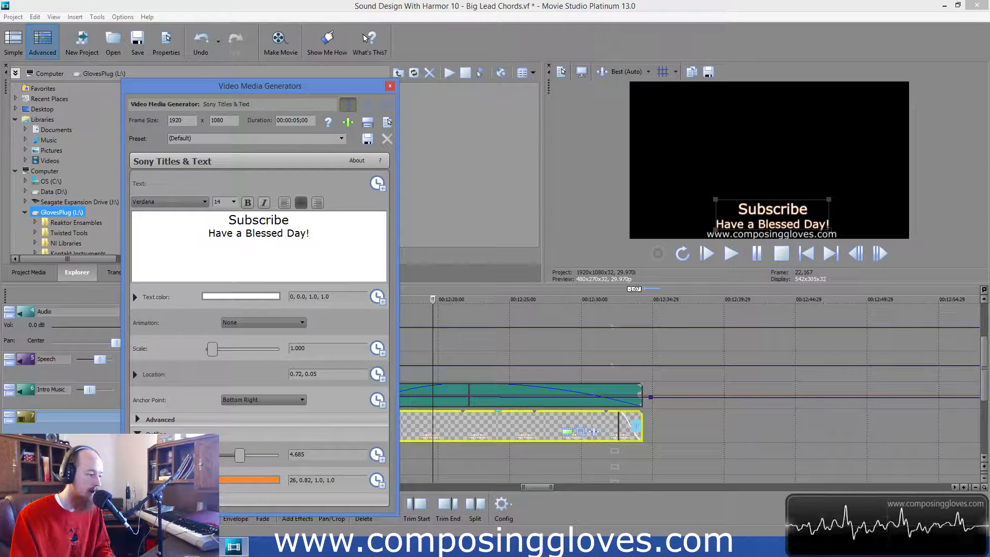
Examine the outro title's outline width and colour settings and close the generator window.
click(137, 432)
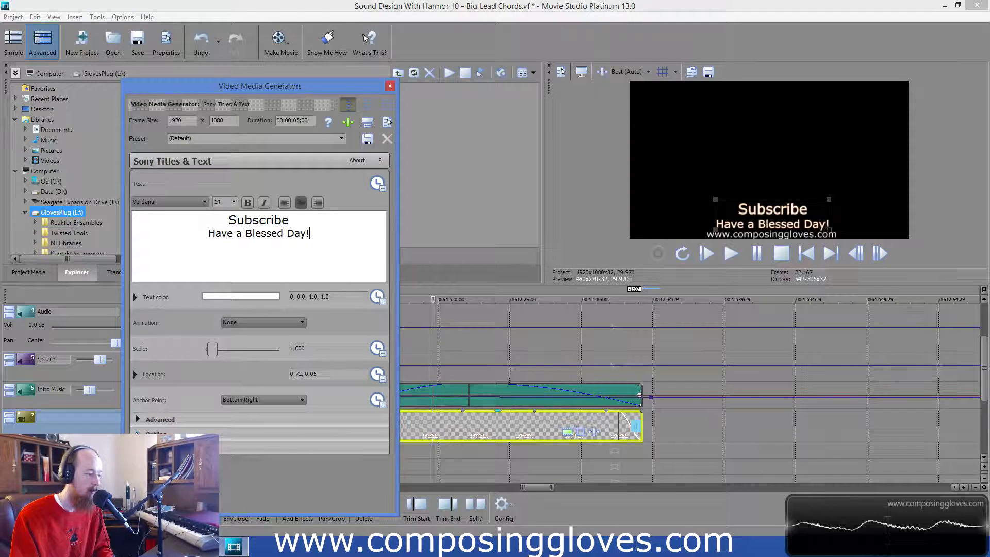
click(137, 432)
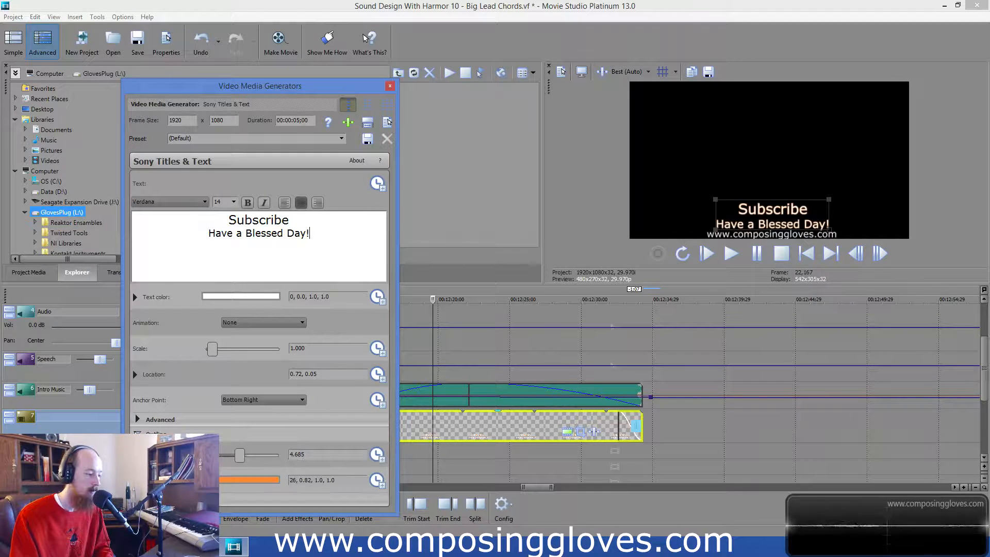
click(242, 480)
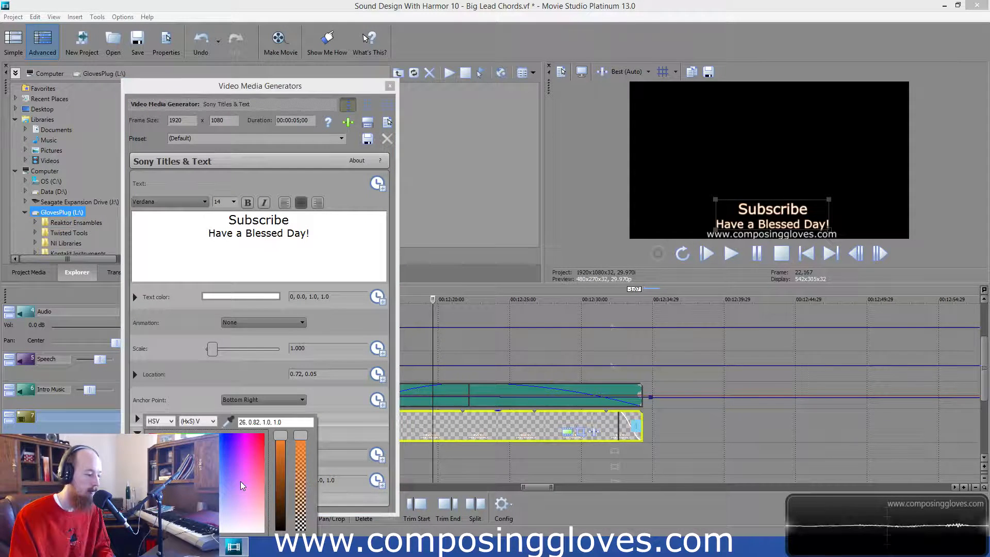
click(358, 428)
click(273, 480)
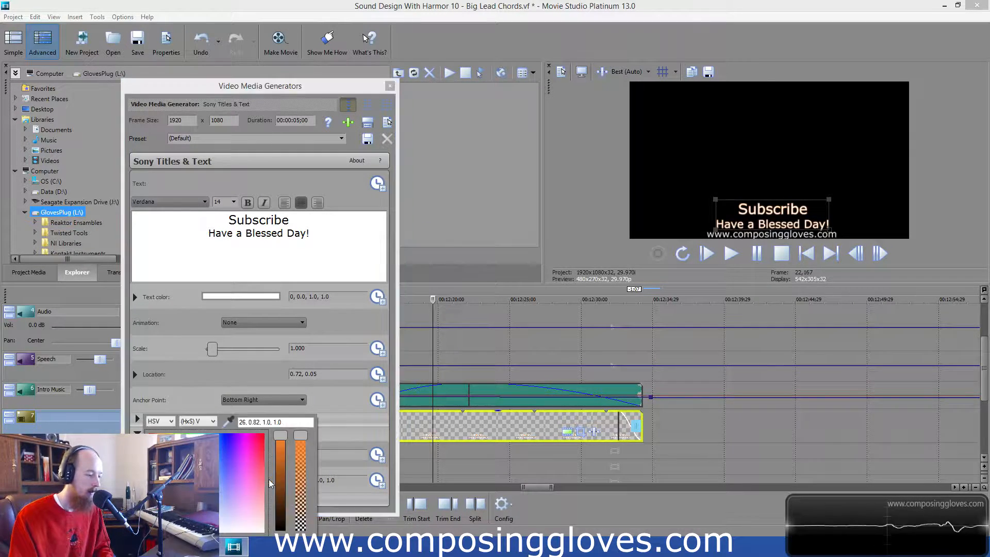
click(355, 442)
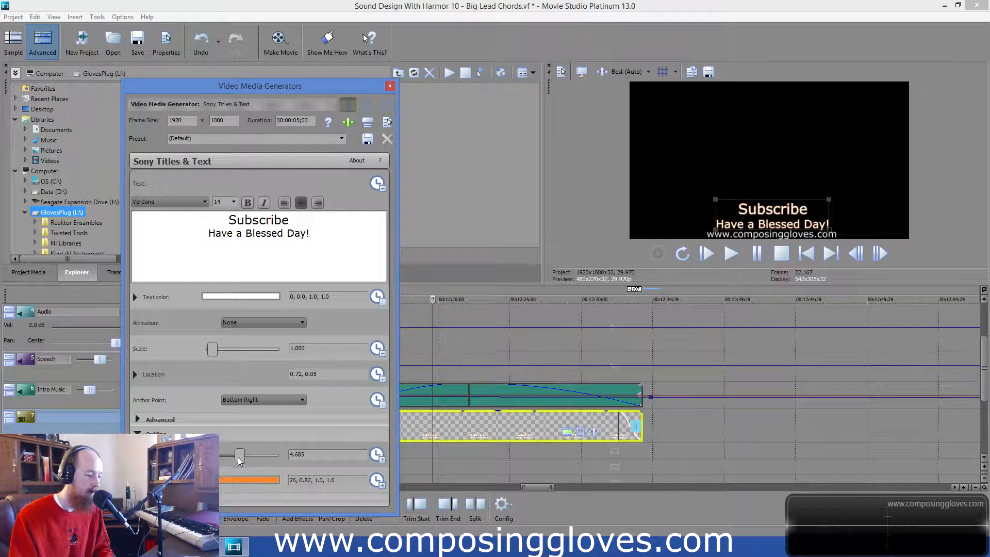
click(390, 86)
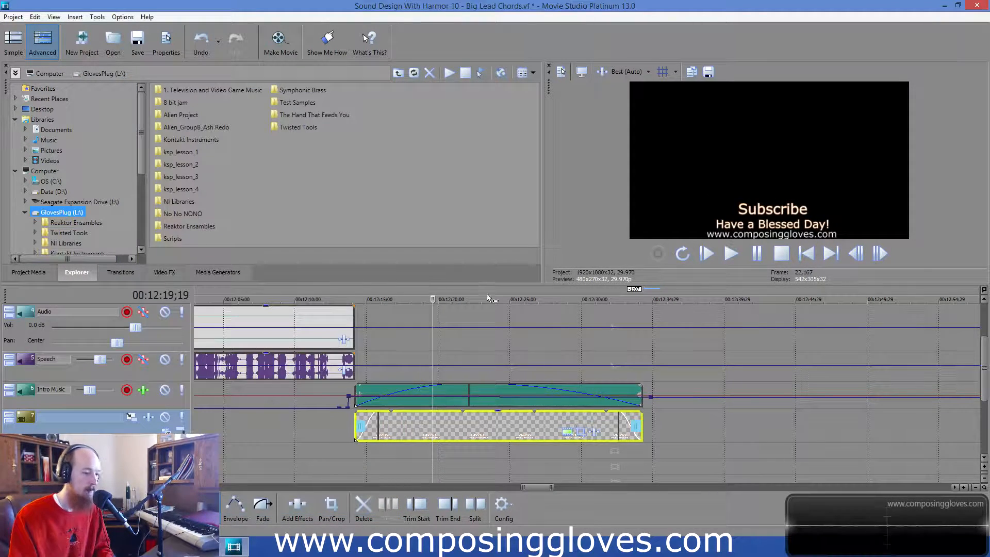
Insert a text event on the empty top track at 12:07;16 reading "TEST" with centred alignment.
scroll(334, 346, up, 3)
click(258, 309)
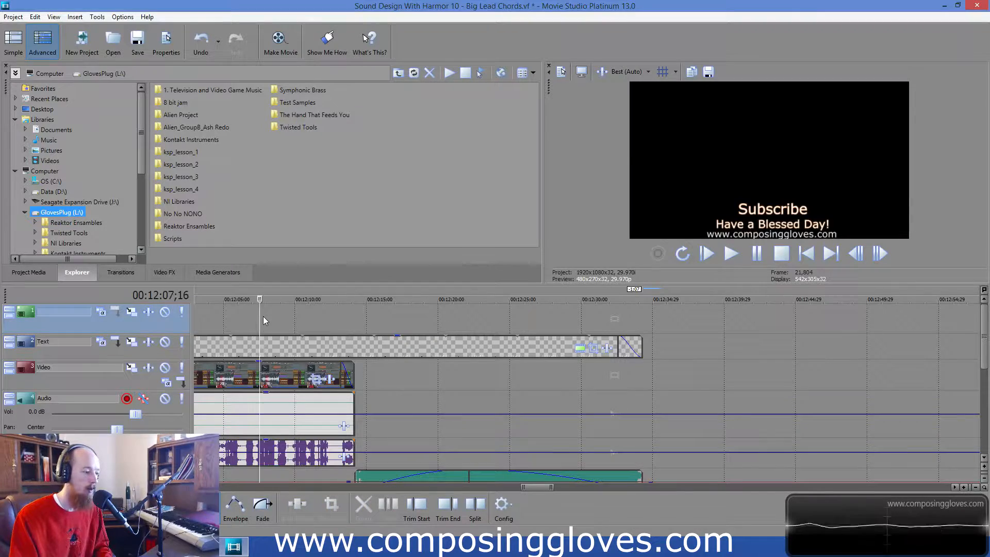
right_click(277, 308)
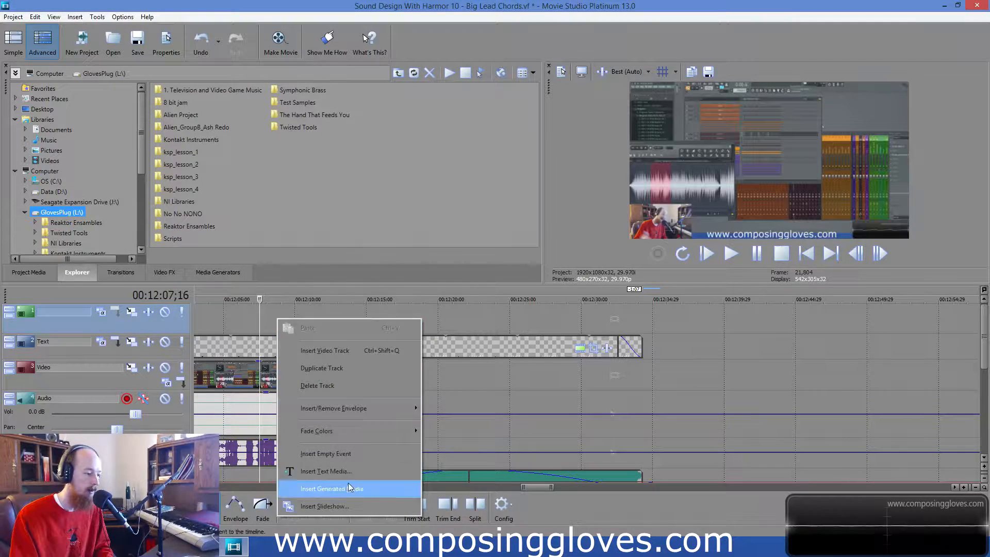
click(330, 485)
drag(344, 242, 146, 256)
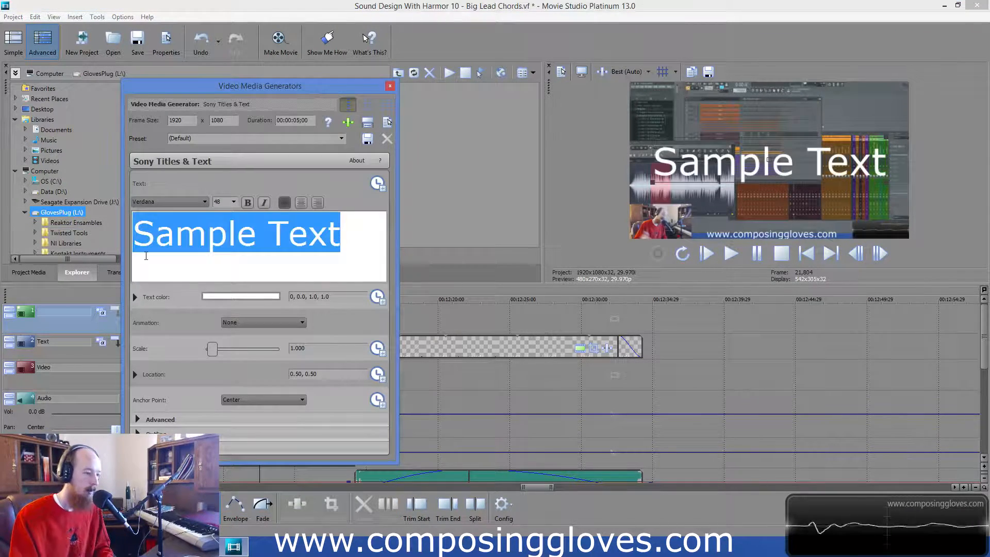
text(TEST)
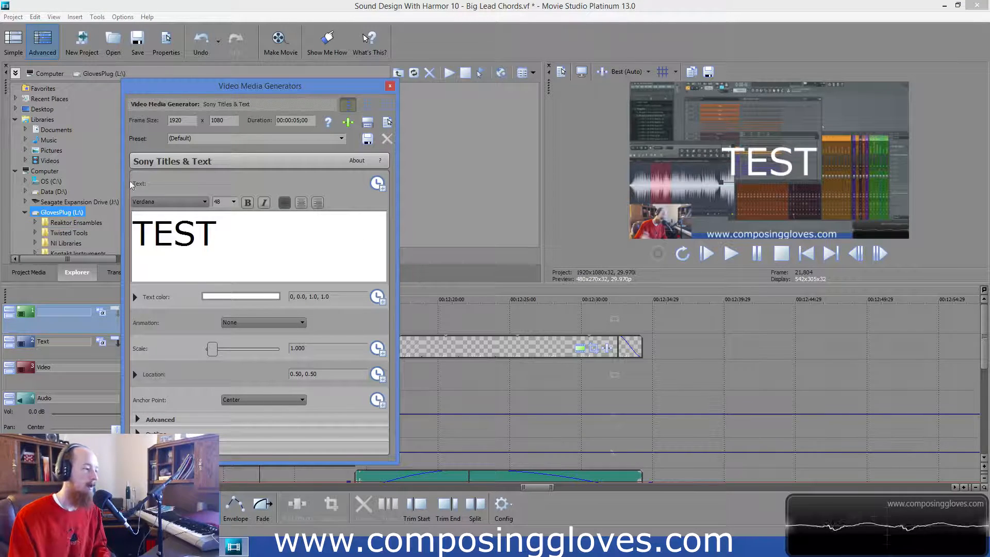
key(ctrl+a)
click(302, 204)
click(328, 259)
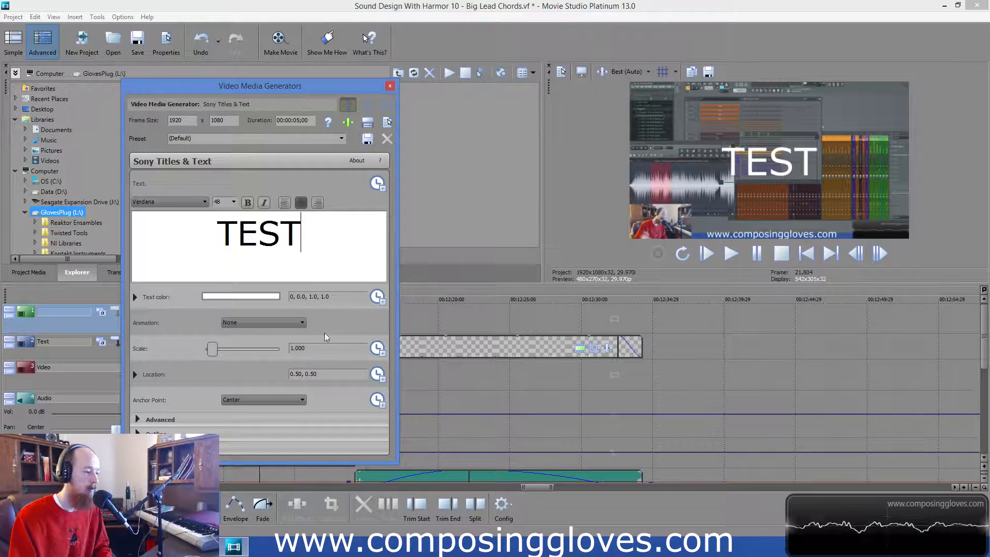
Give the TEST title a black outline with a width of 10.000 and close the generator window.
click(137, 433)
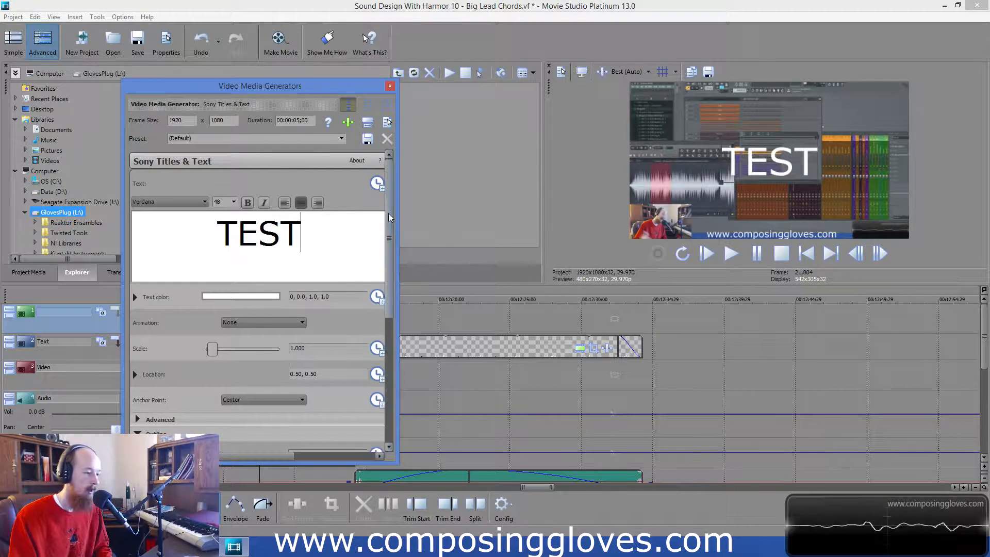
drag(390, 231, 382, 357)
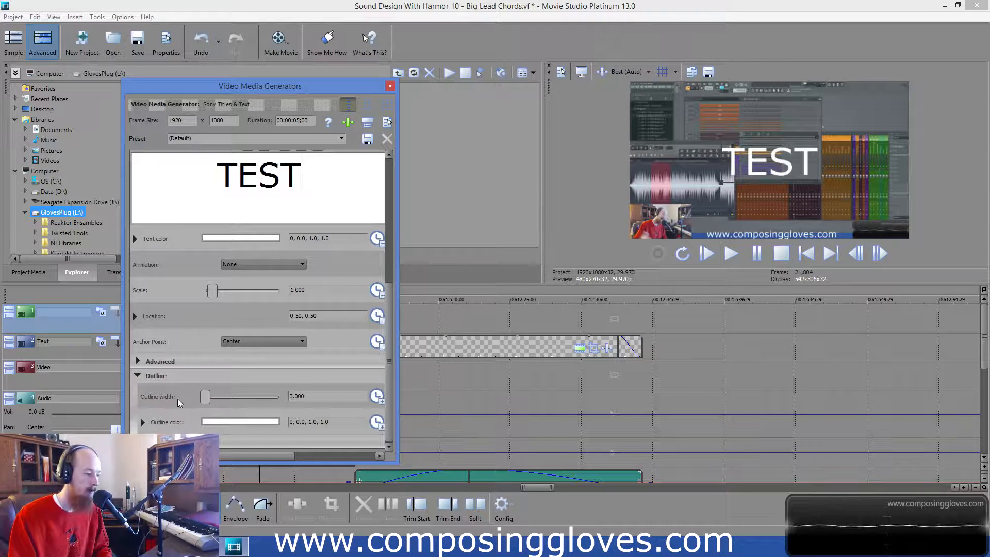
drag(205, 397, 281, 398)
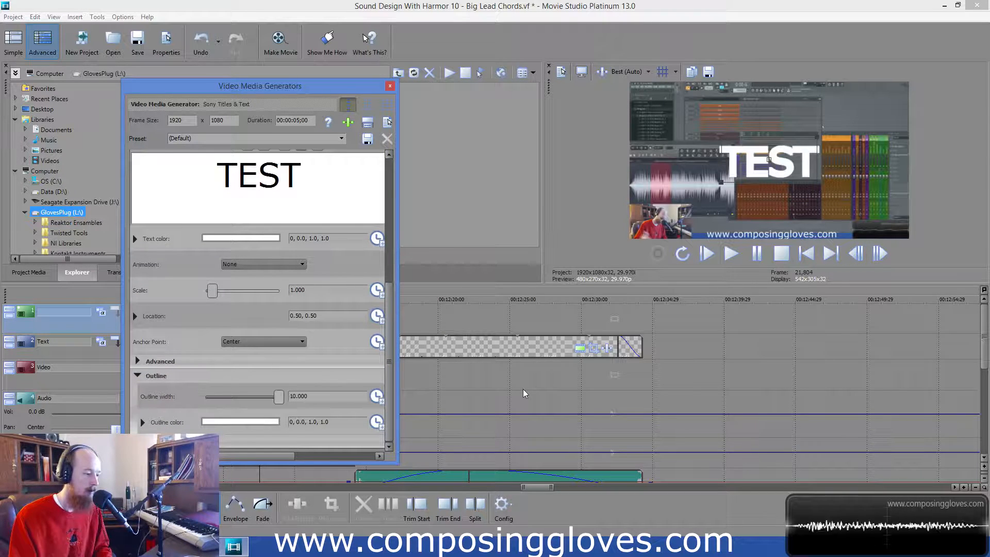
click(236, 422)
drag(281, 437, 281, 531)
click(344, 380)
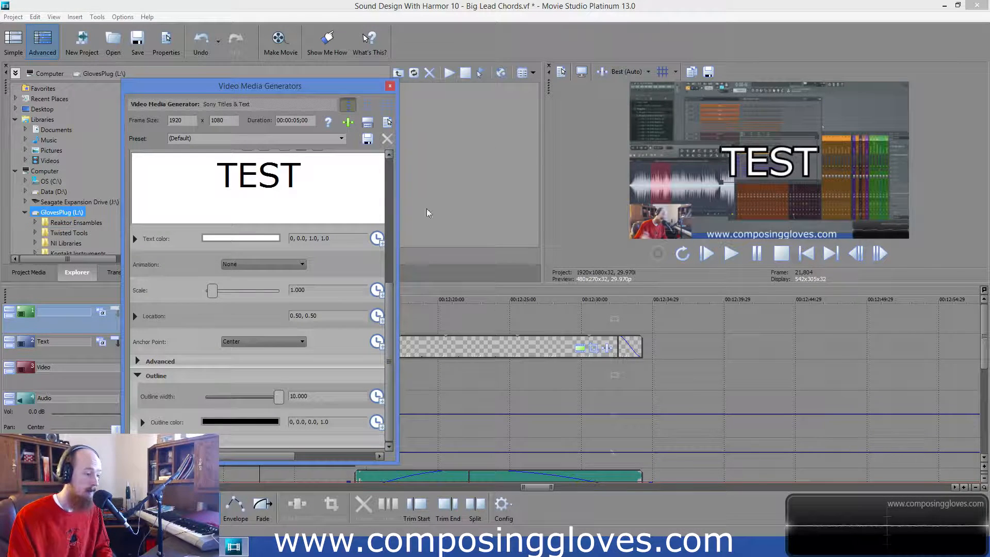
click(390, 85)
Try fading the TEST title in and out on the timeline, and delete the title event.
scroll(355, 316, up, 3)
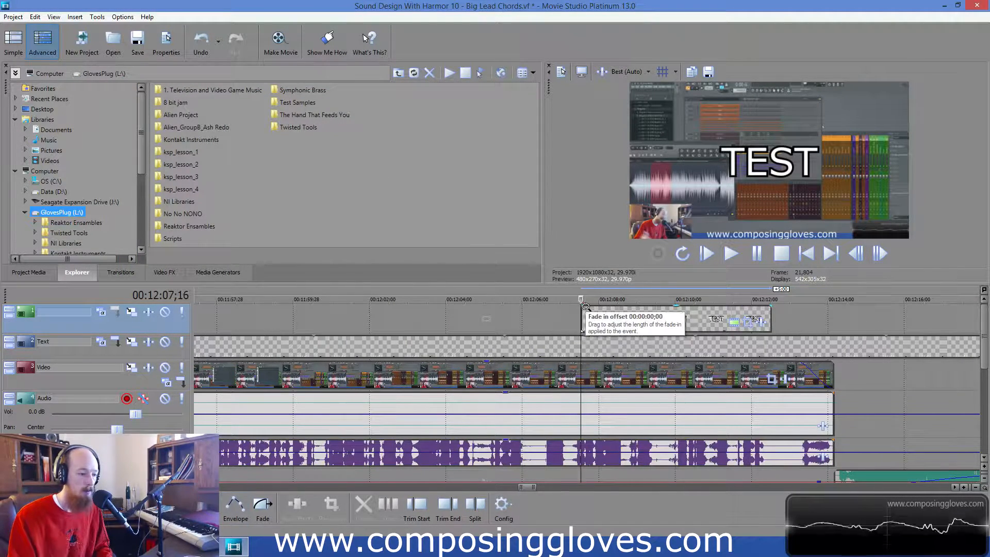
drag(580, 306, 628, 308)
drag(771, 306, 705, 311)
key(space)
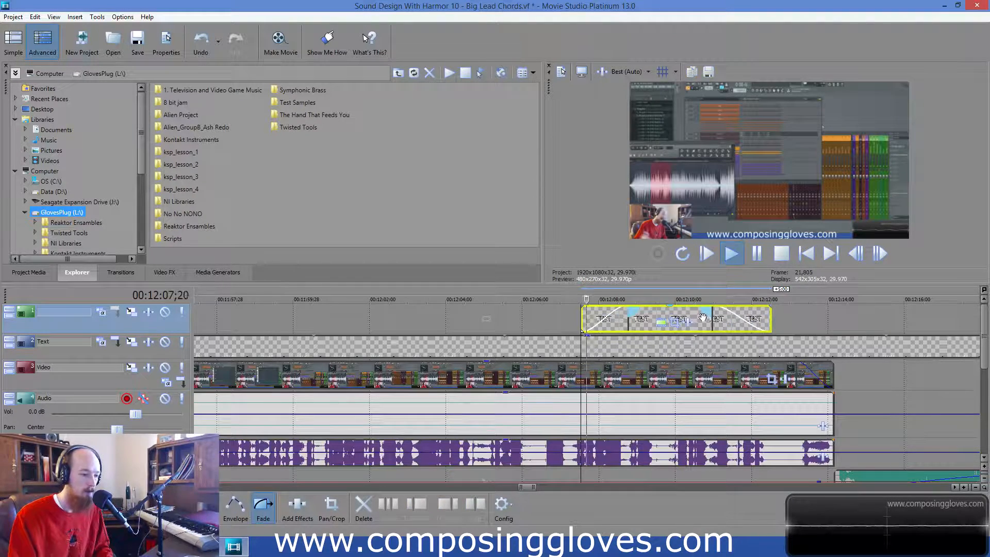
key(space)
click(661, 314)
key(Delete)
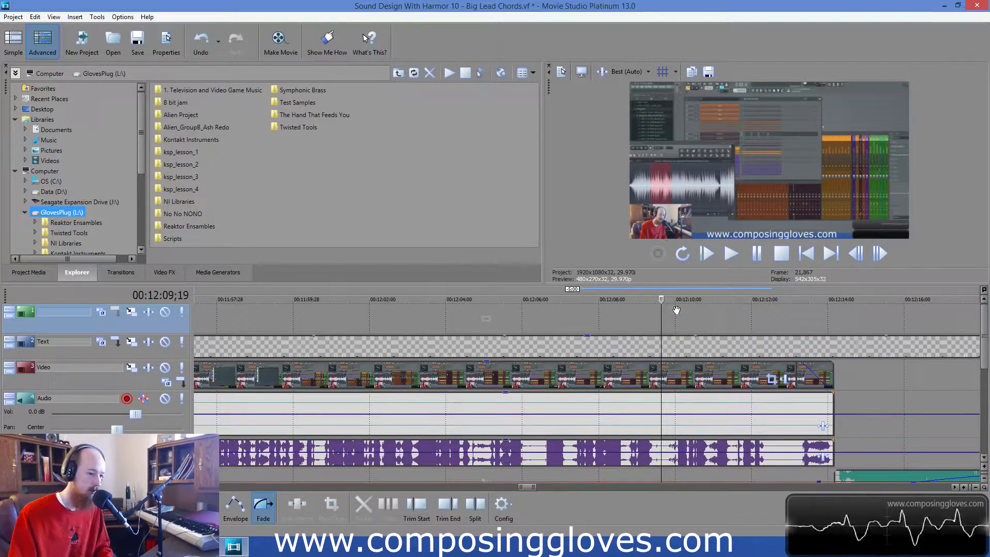
Save the project.
scroll(832, 428, down, 5)
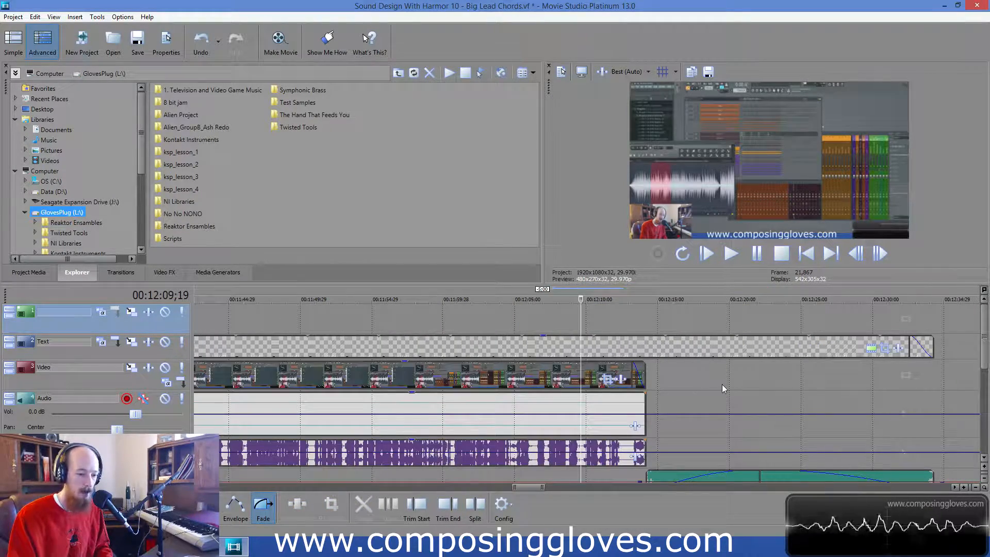
scroll(722, 385, right, 2)
scroll(722, 389, right, 4)
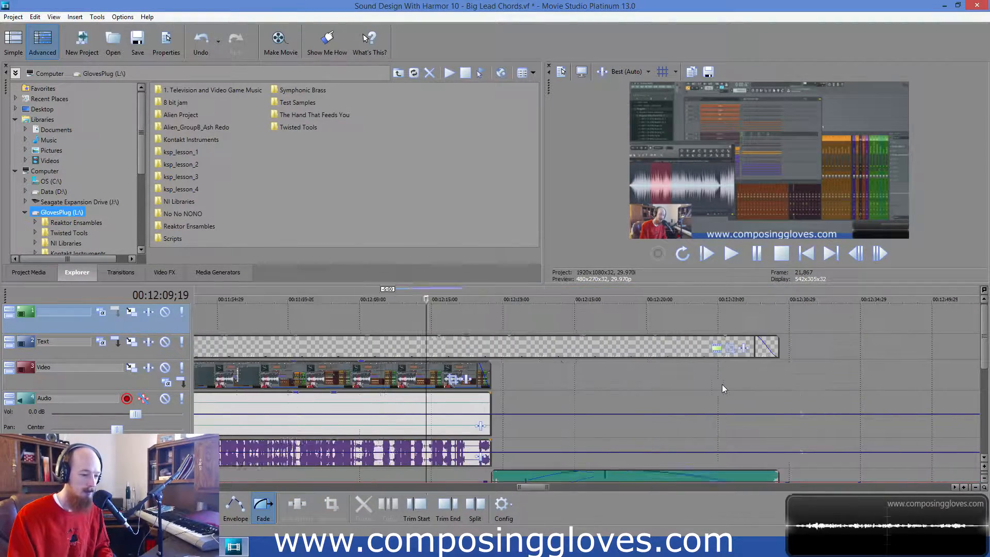
key(ctrl+s)
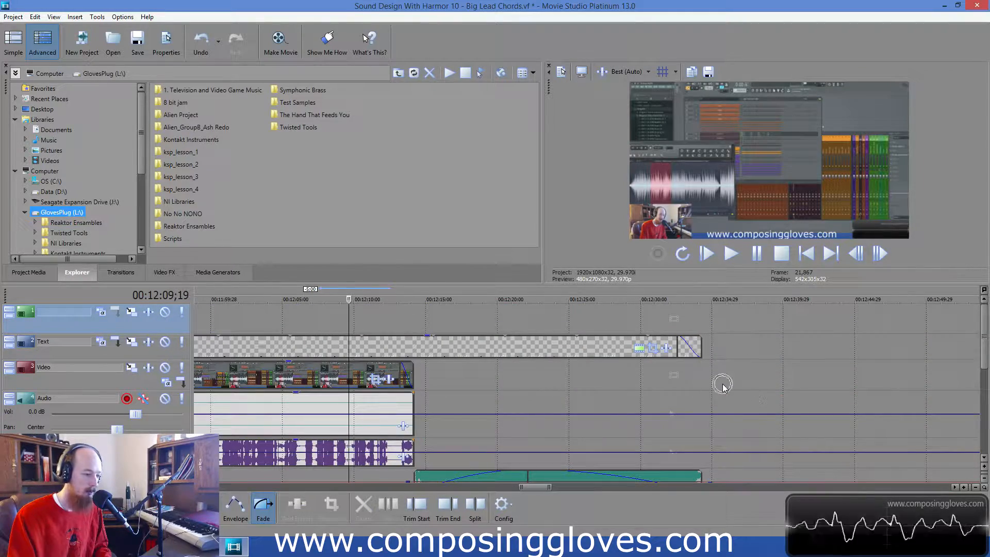
Look over the timeline from the outro back to the intro, placing the playhead at 00:00:10;00.
click(417, 323)
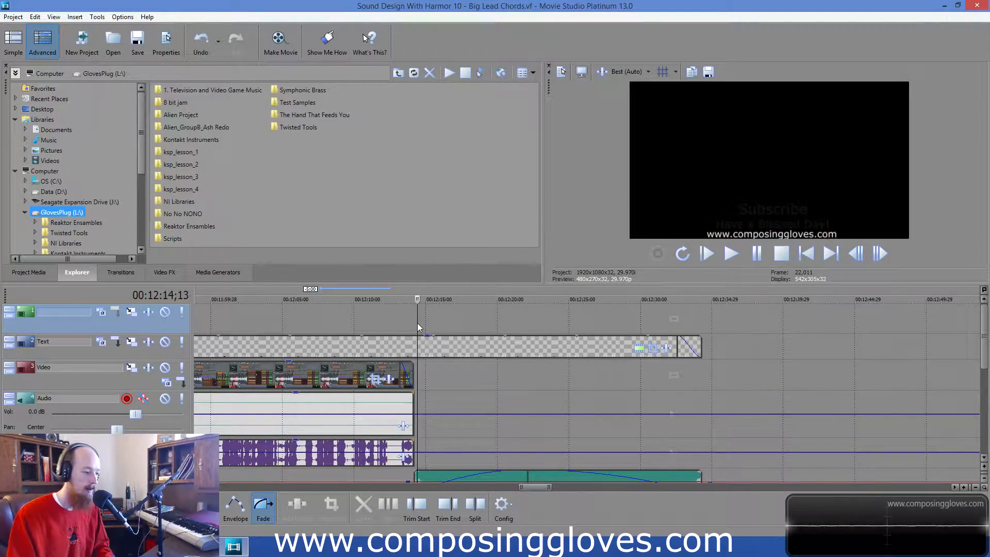
scroll(403, 321, left, 4)
scroll(404, 324, down, 10)
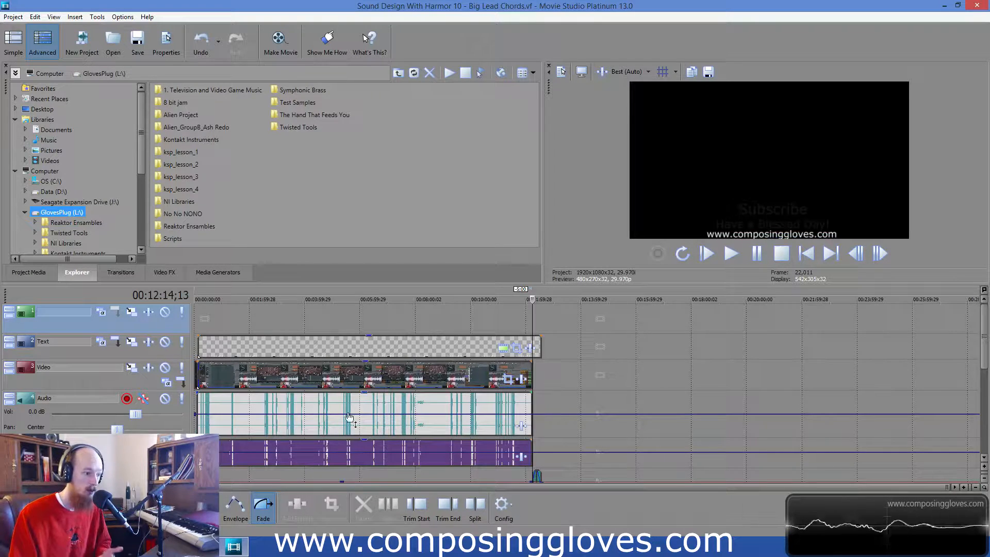
click(200, 327)
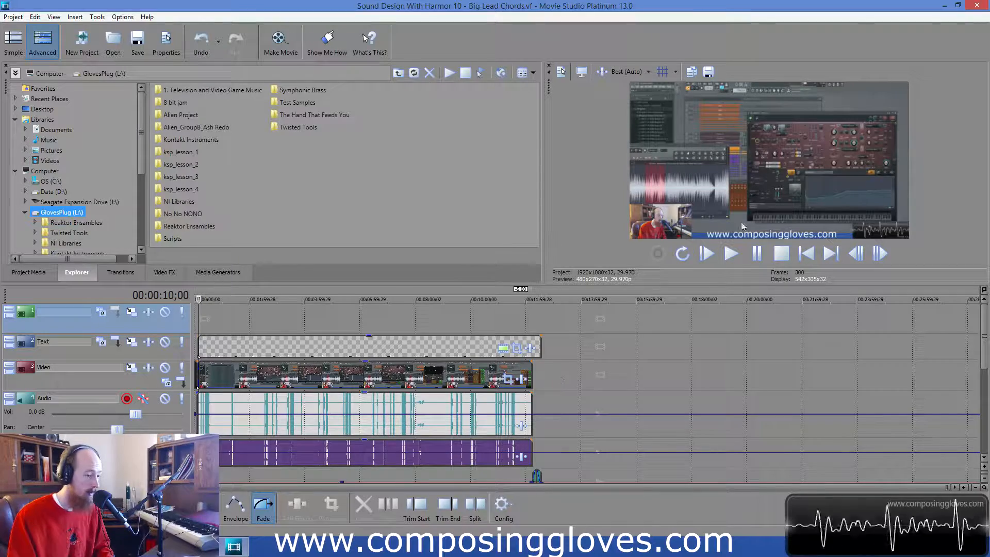
scroll(266, 315, up, 8)
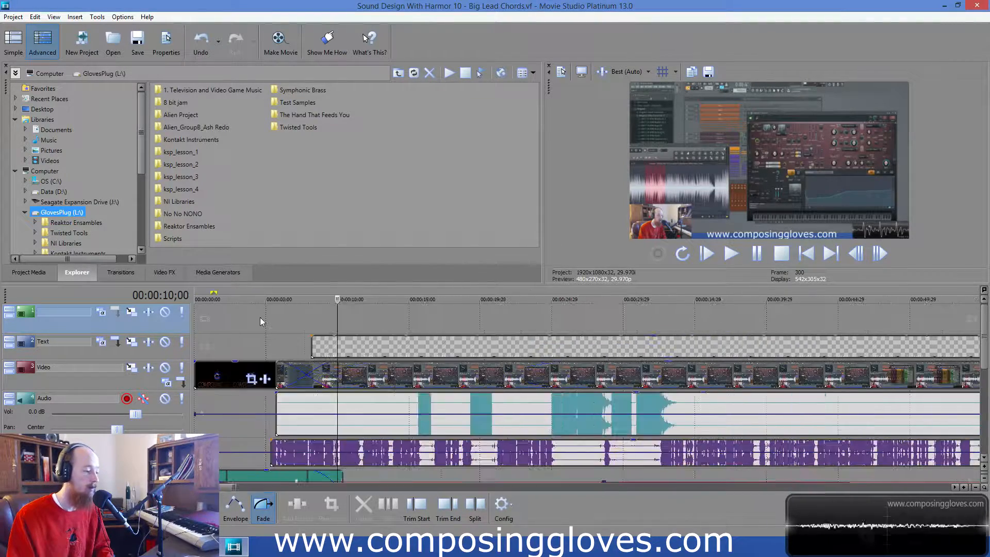
scroll(260, 317, down, 4)
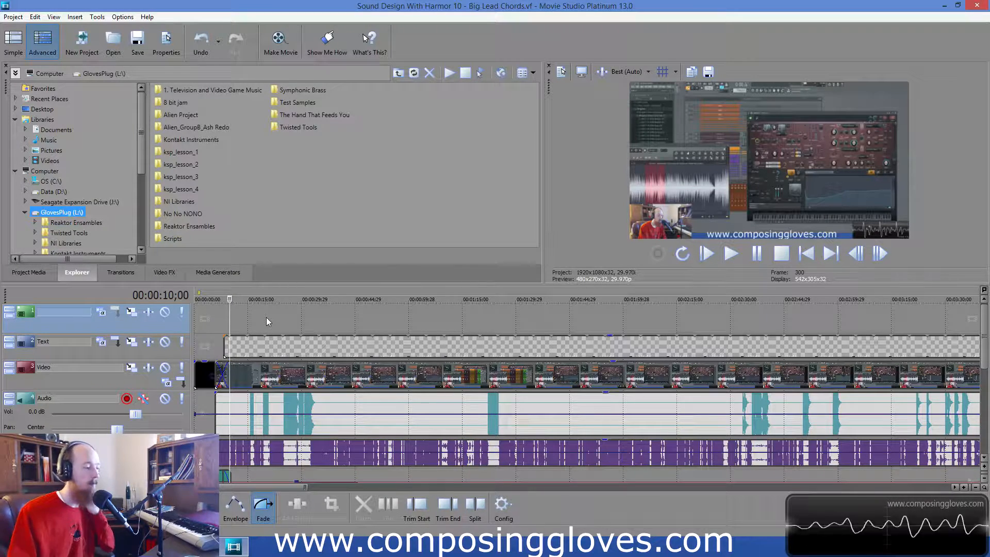
Start making the movie as a file saved to the hard drive and open its advanced render options.
click(290, 54)
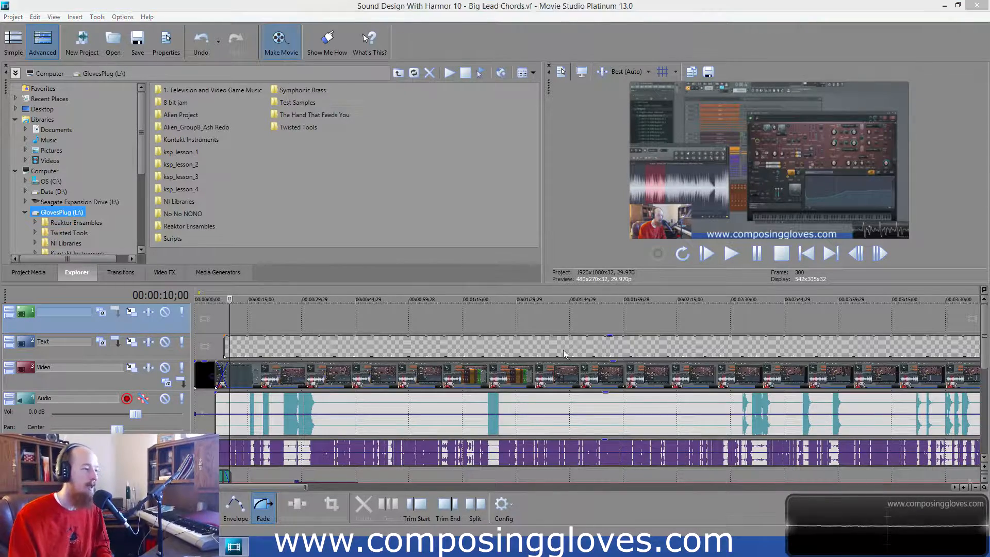
click(453, 307)
click(525, 350)
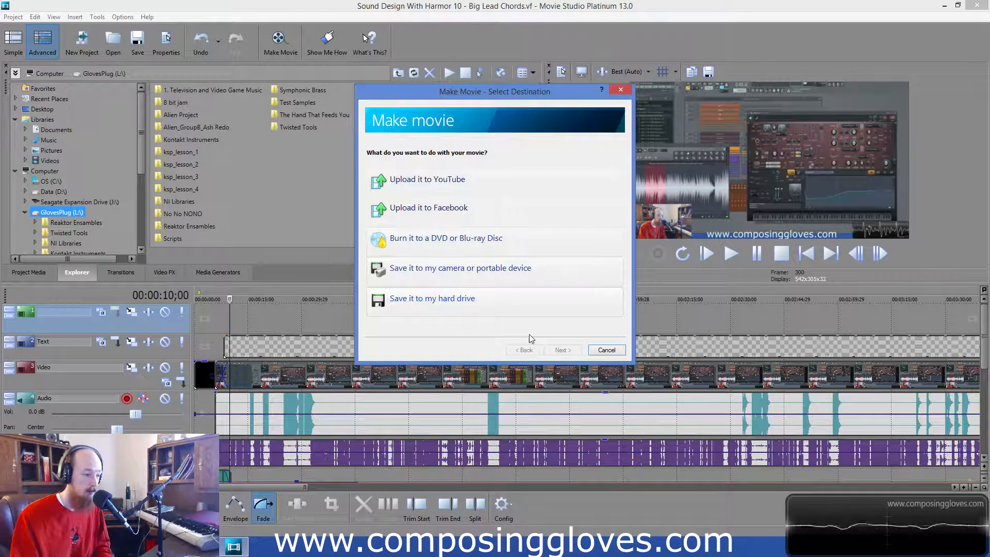
click(461, 309)
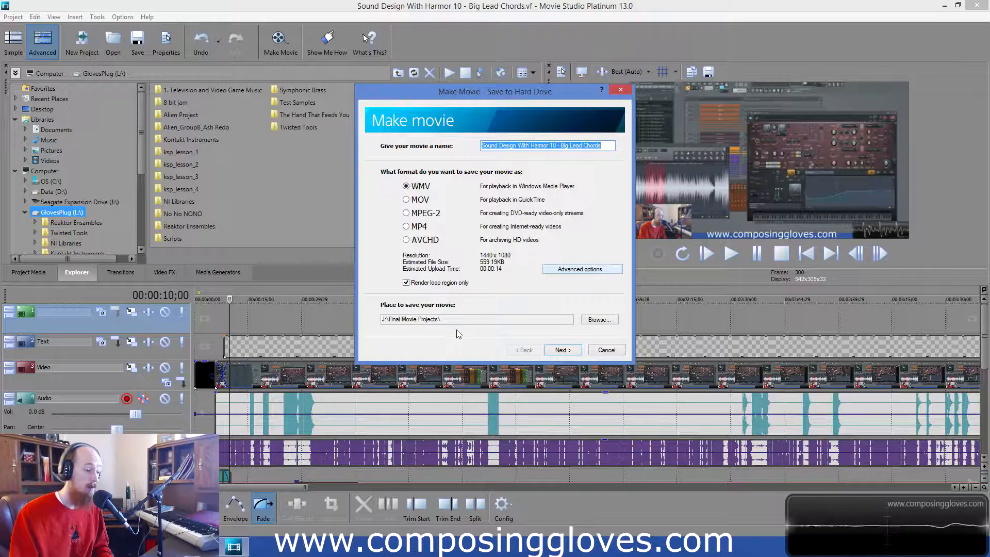
click(582, 269)
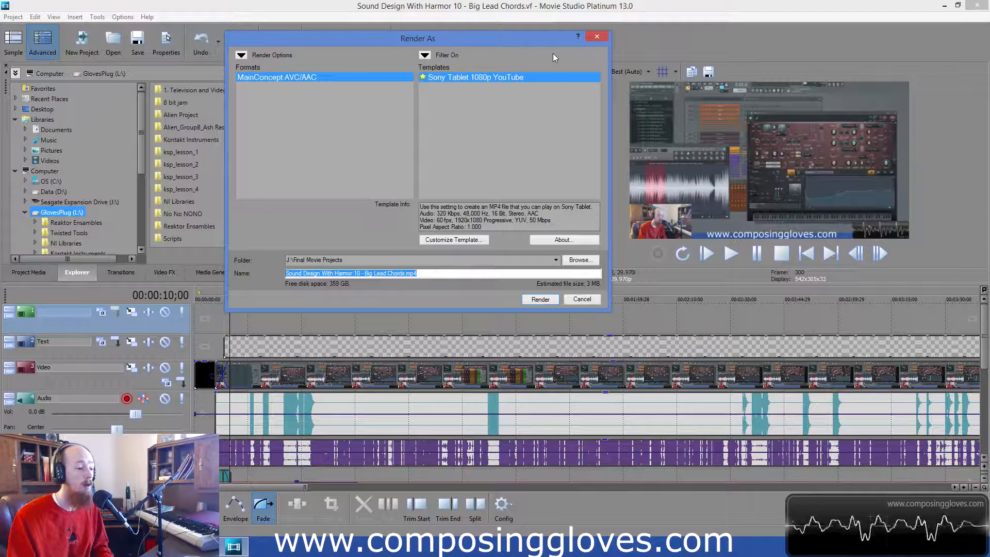
Turn off the favorites-only filter to show all render formats and templates, and turn the filter back on.
click(426, 56)
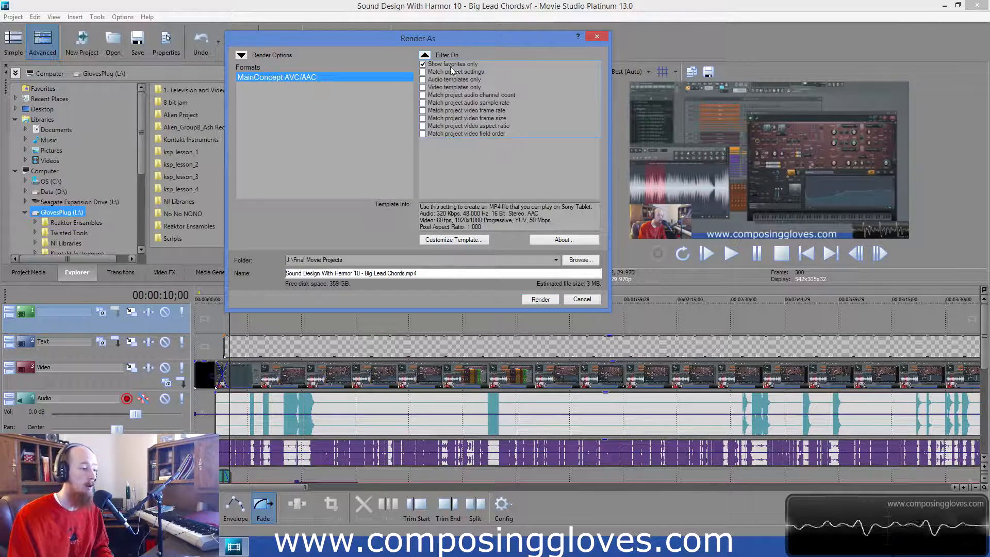
click(423, 64)
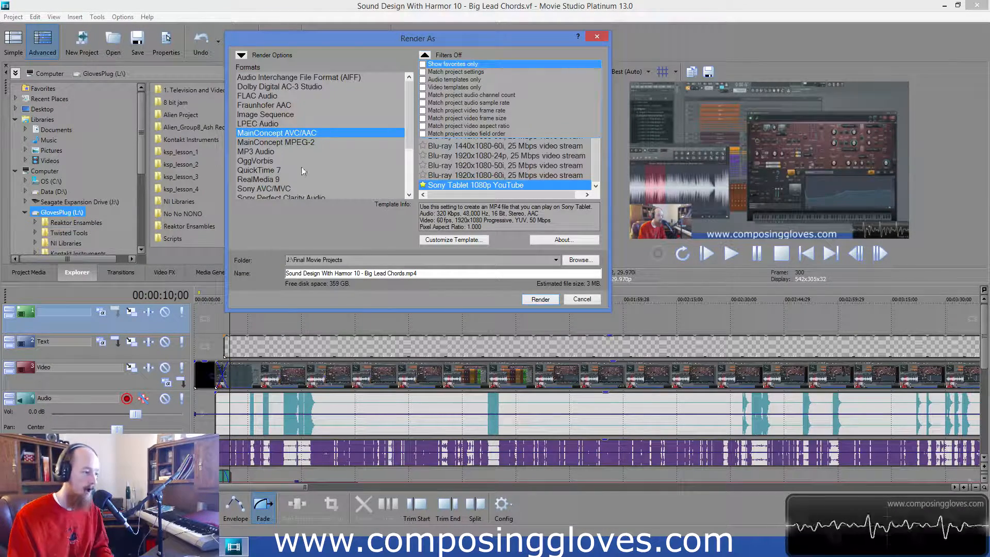
click(423, 64)
click(425, 55)
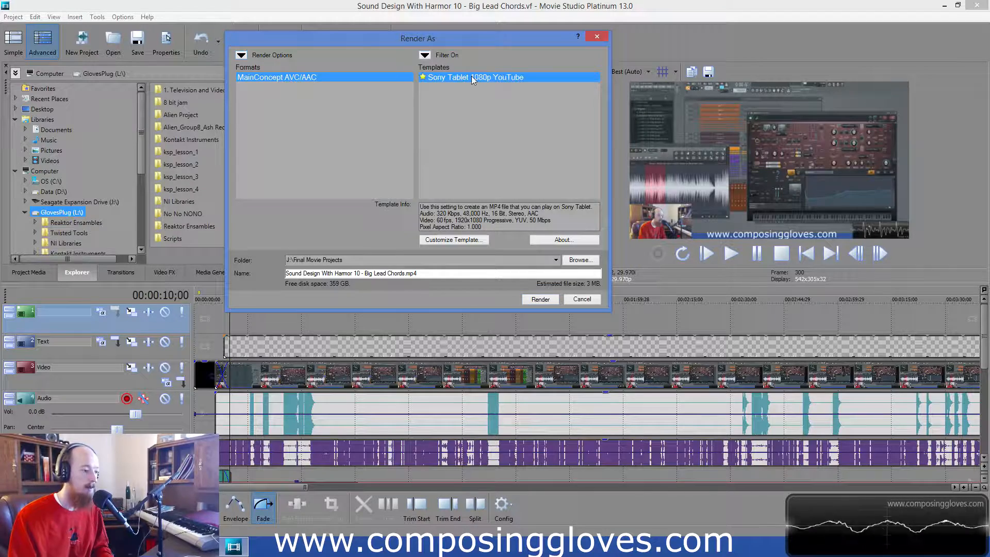
Examine the video and audio settings of the Sony Tablet 1080p YouTube template, reselect it, and look at the template filters.
click(454, 240)
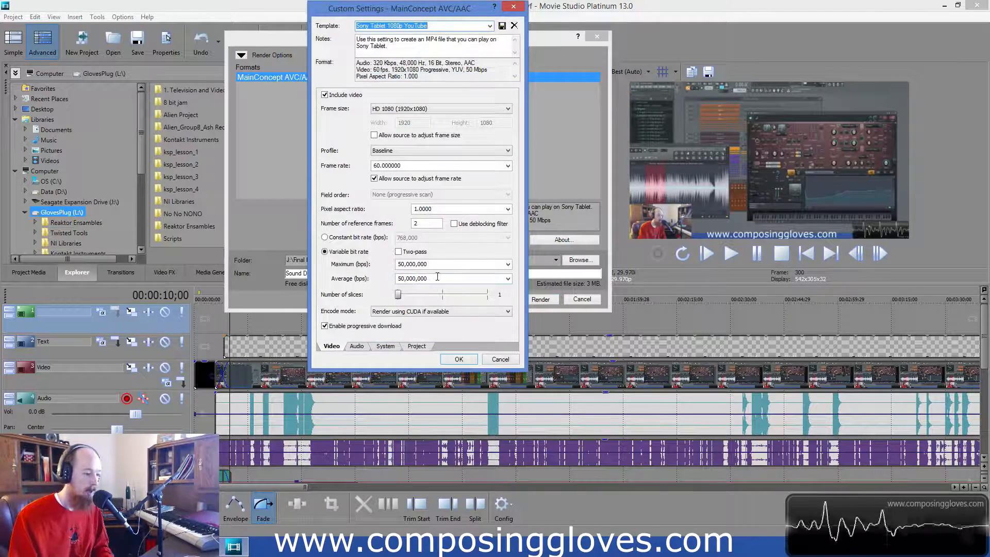
click(356, 346)
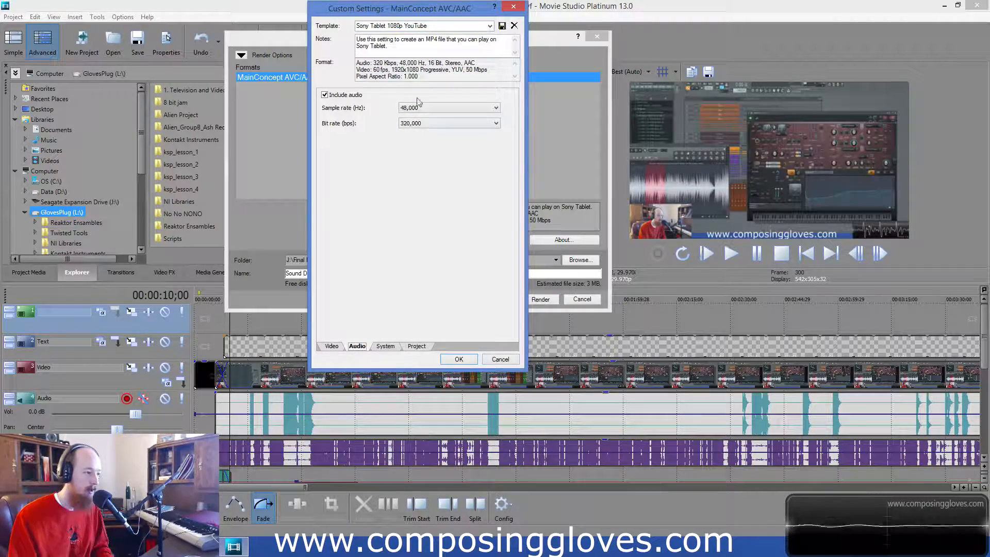
click(338, 349)
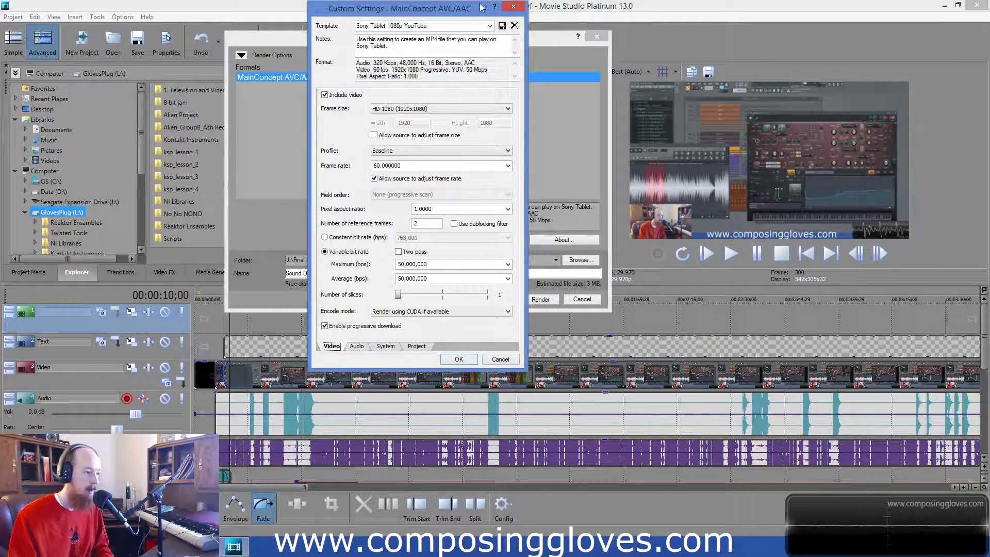
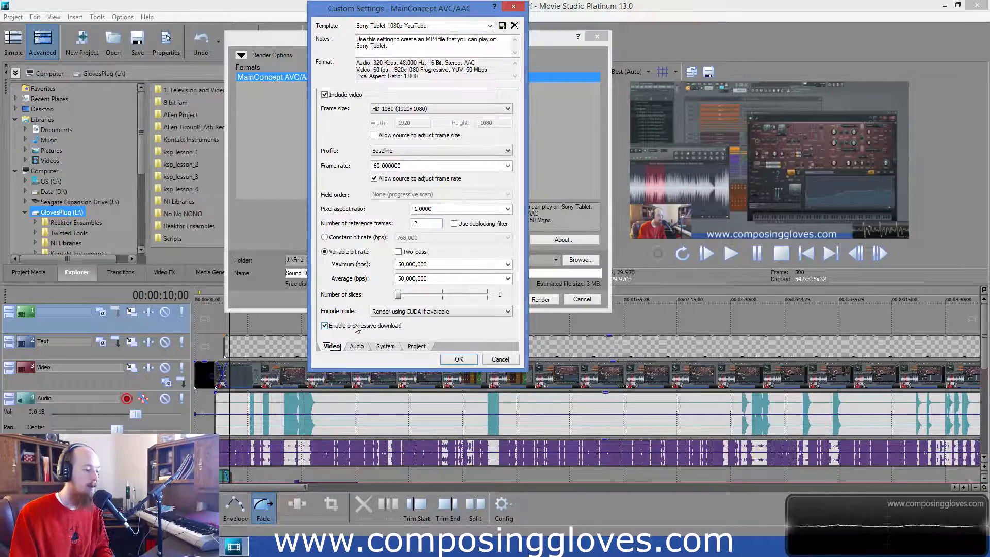
click(454, 360)
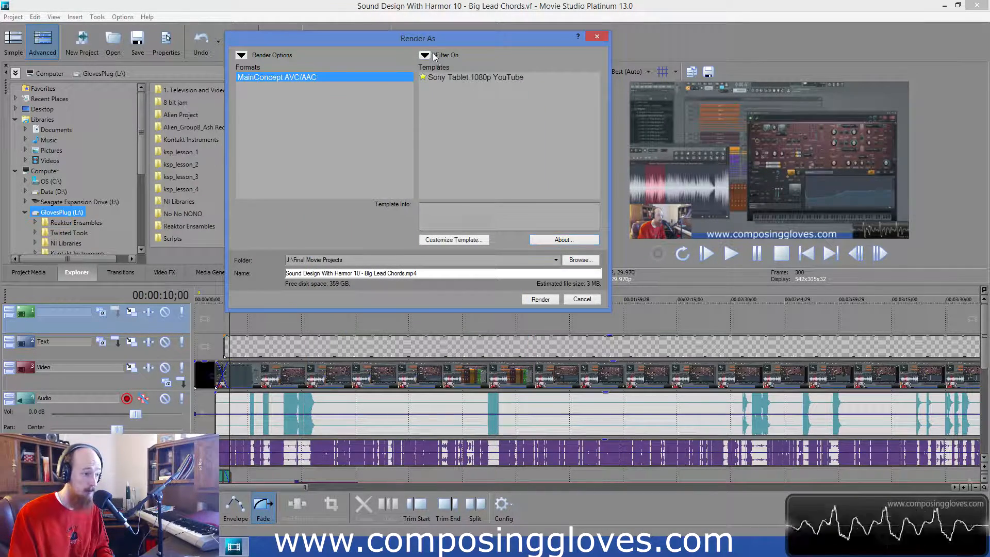
click(422, 80)
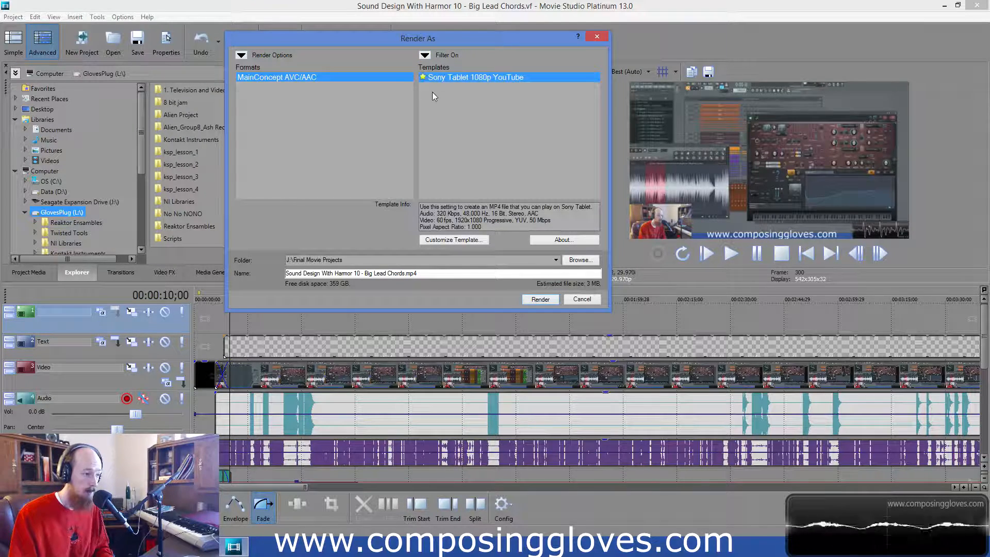
click(425, 55)
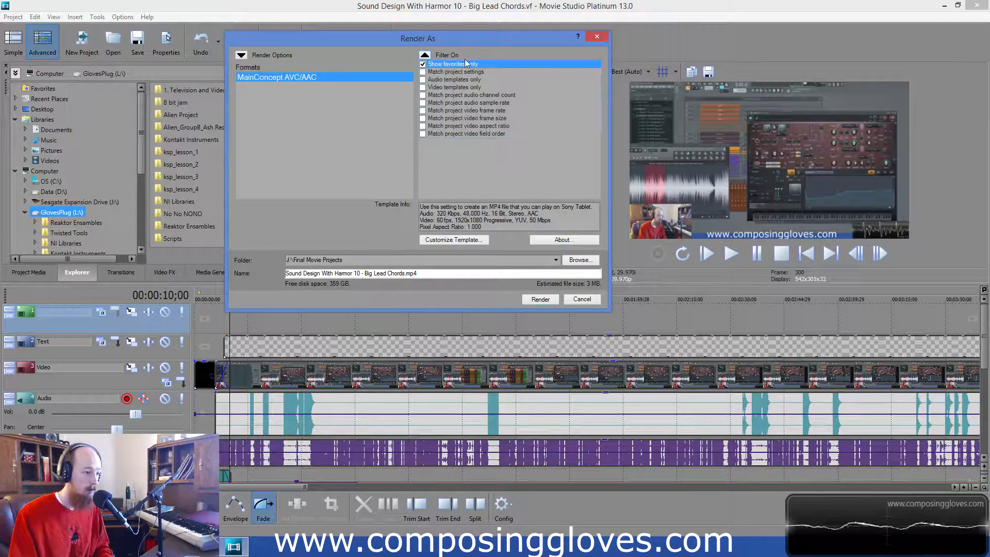
click(425, 55)
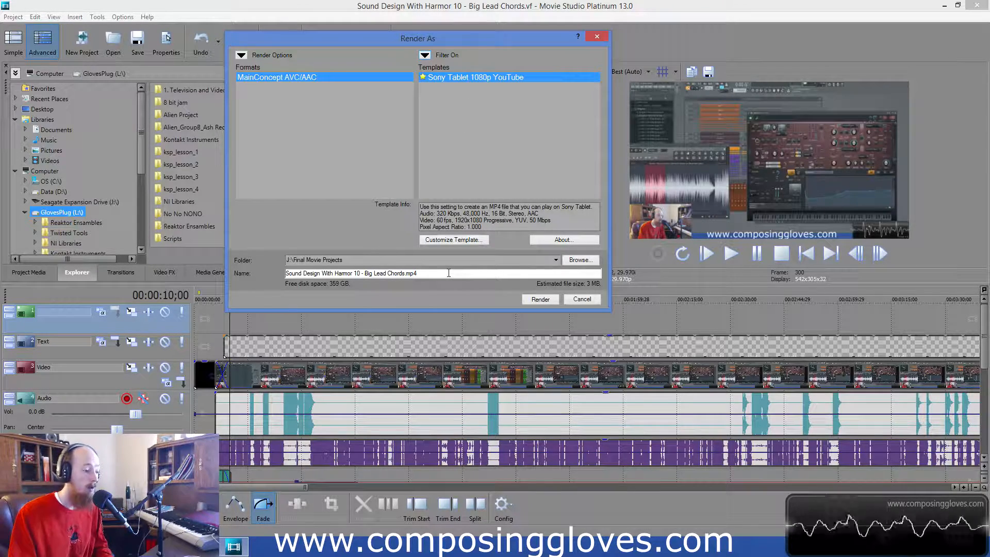
Check the recording's file name in the Screen Shot Videos folder and name the render output "Intro Bell Sound - Vicetone - Neveada".
key(alt+Tab)
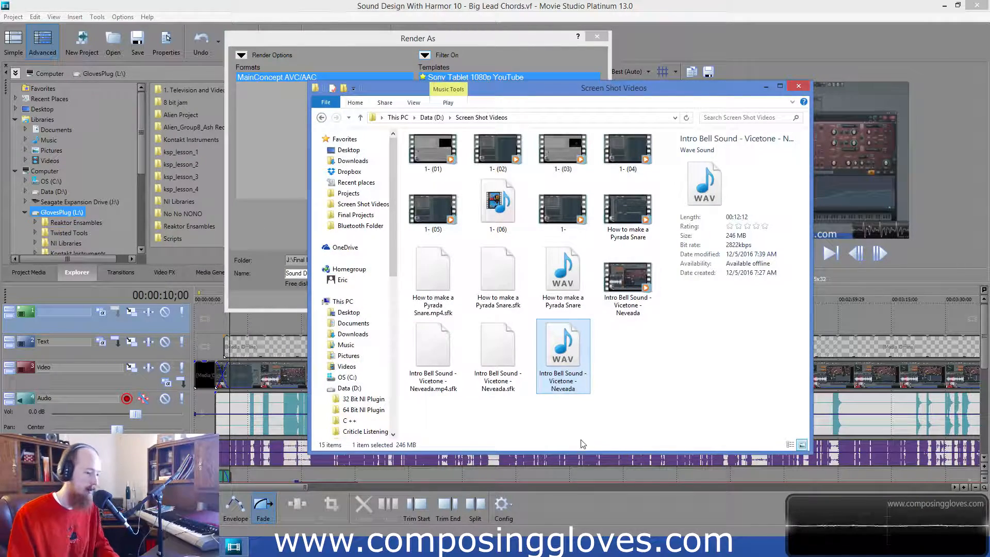
click(646, 358)
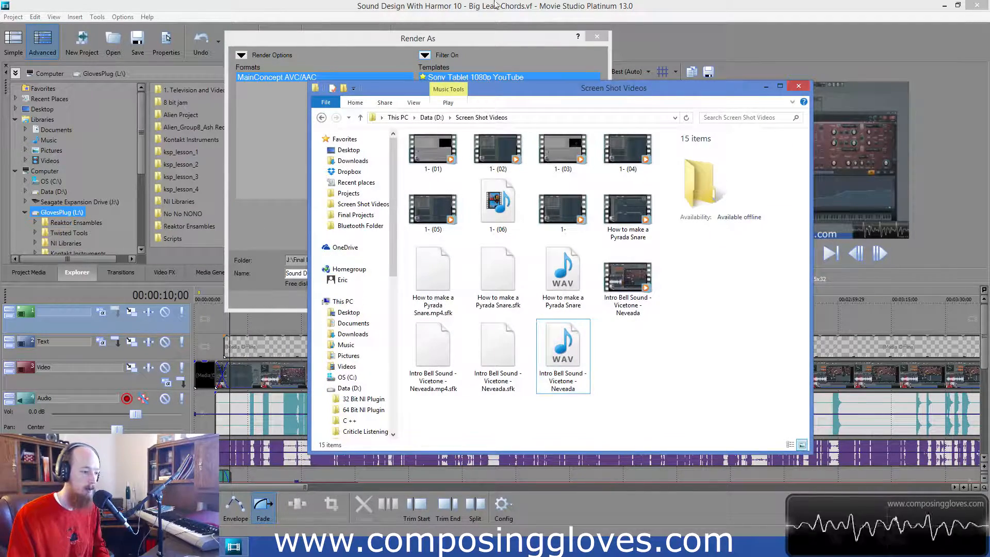
click(491, 35)
click(470, 274)
key(ctrl+a)
text(Intro Bell Sound - Vicetone - Neveada)
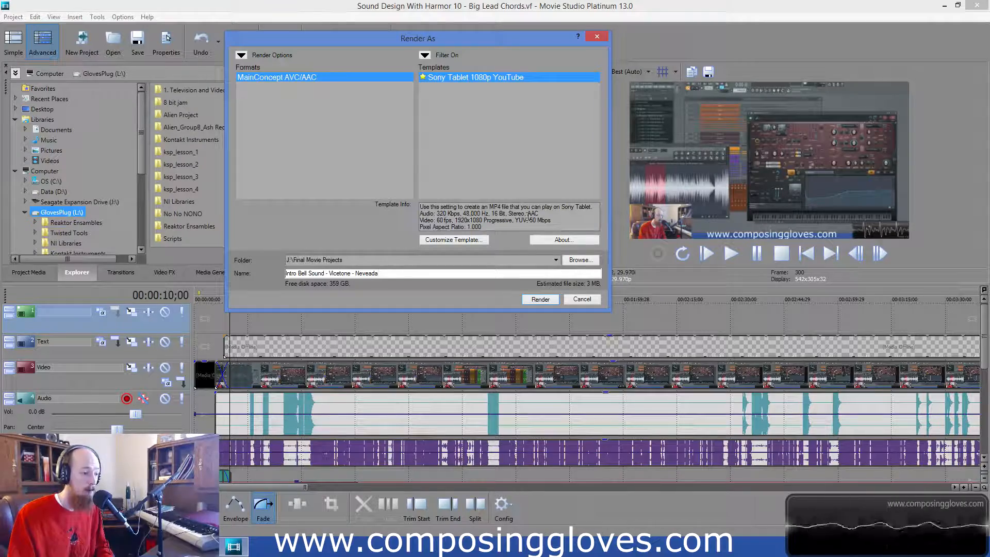
Review the render template's custom video settings once more and reposition the Render As dialog.
click(474, 241)
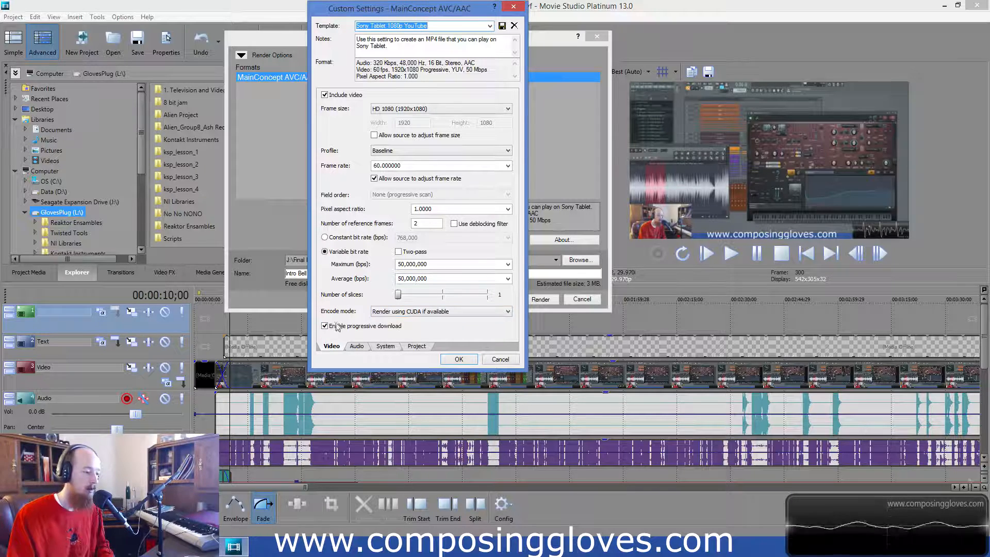
click(459, 360)
mouse_move(494, 43)
mouse_down()
mouse_move(494, 60)
mouse_move(496, 39)
mouse_up()
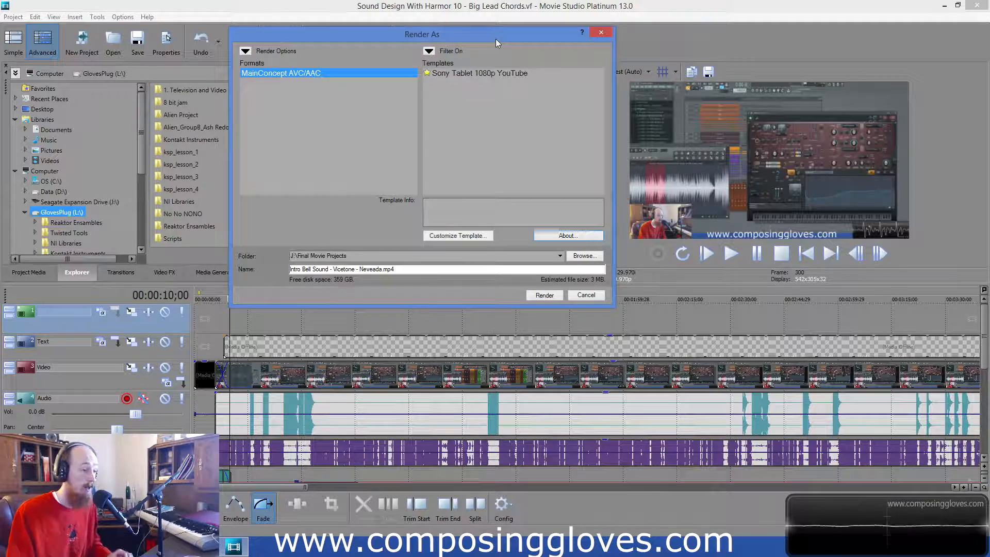
drag(496, 39, 494, 54)
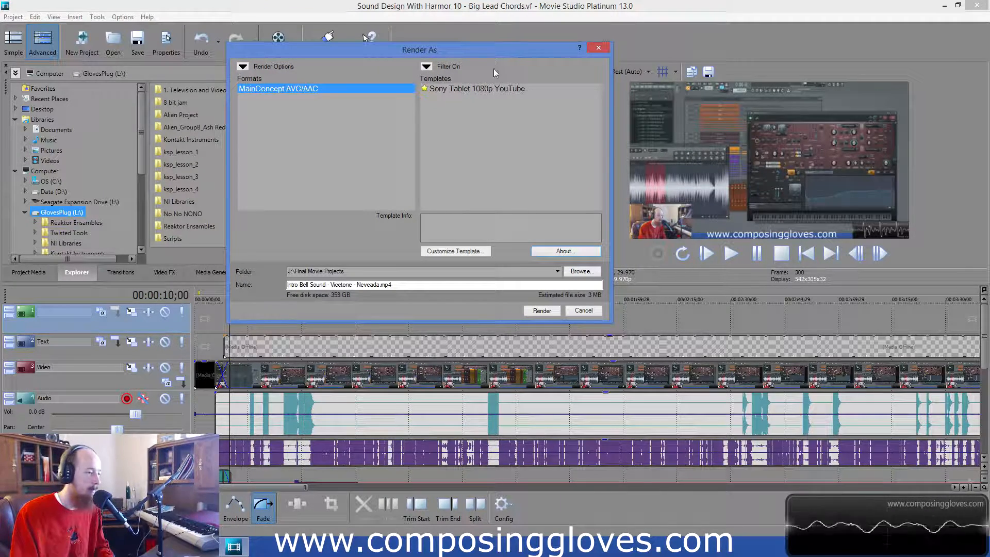
drag(500, 50, 538, 55)
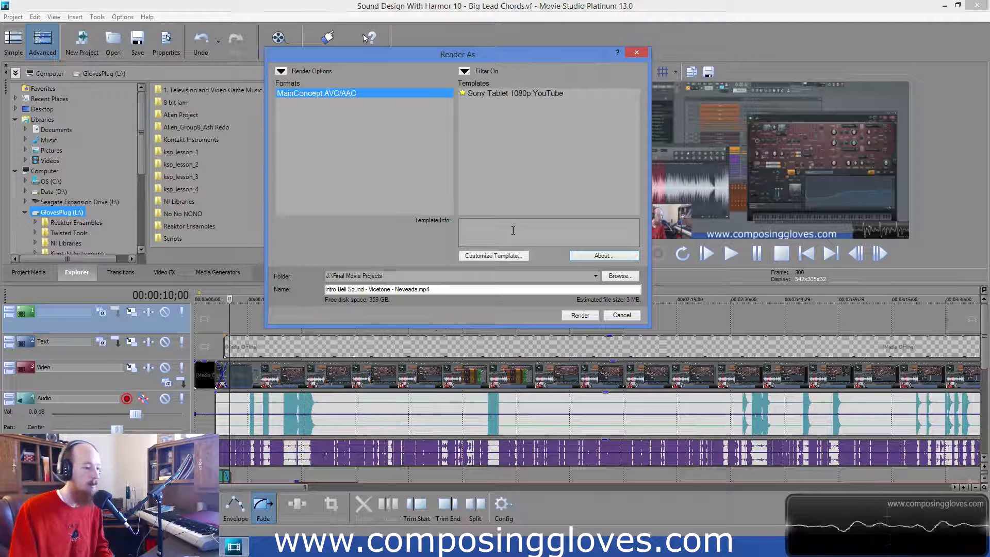
drag(524, 55, 543, 55)
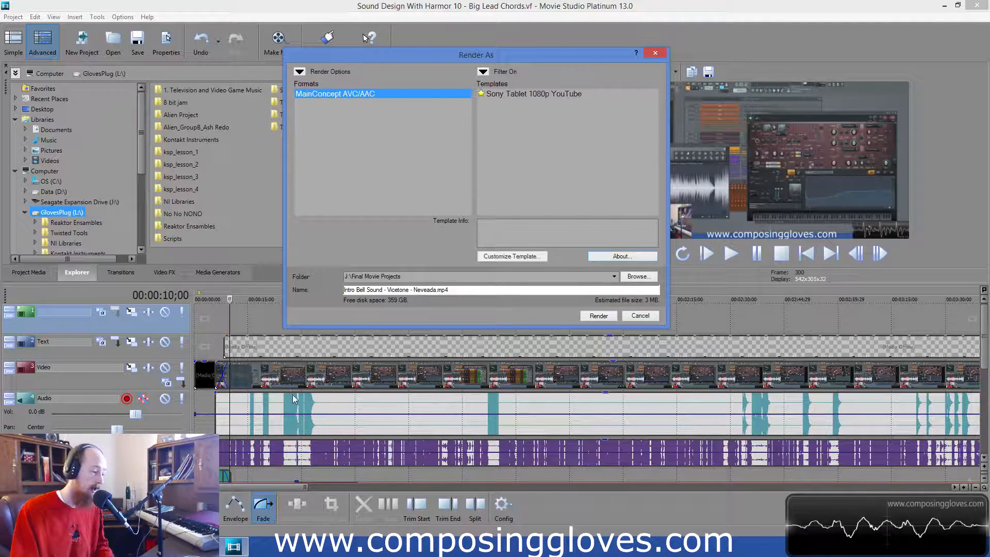
Select the Sony Tablet 1080p YouTube template and render the movie into the Final Movie Projects folder.
click(598, 317)
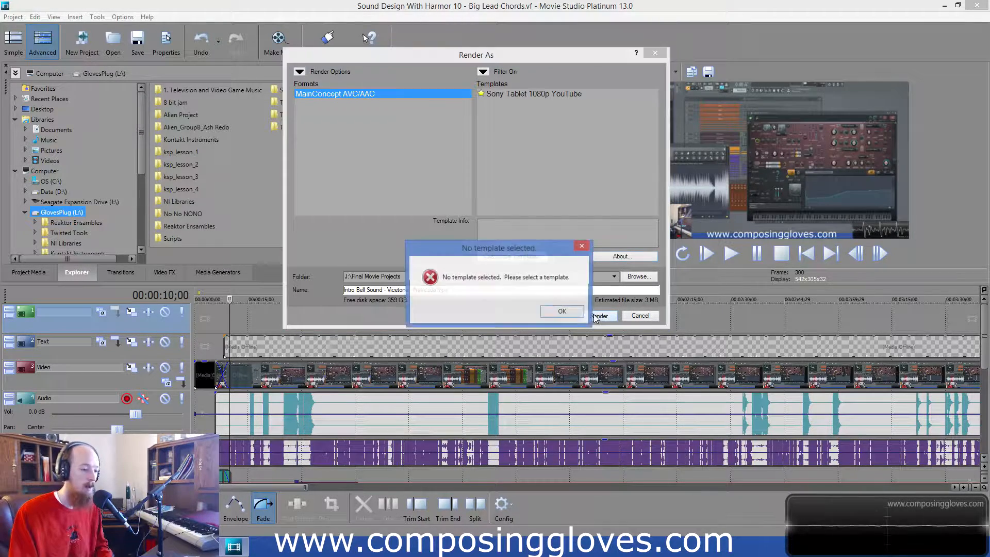
click(554, 312)
click(526, 96)
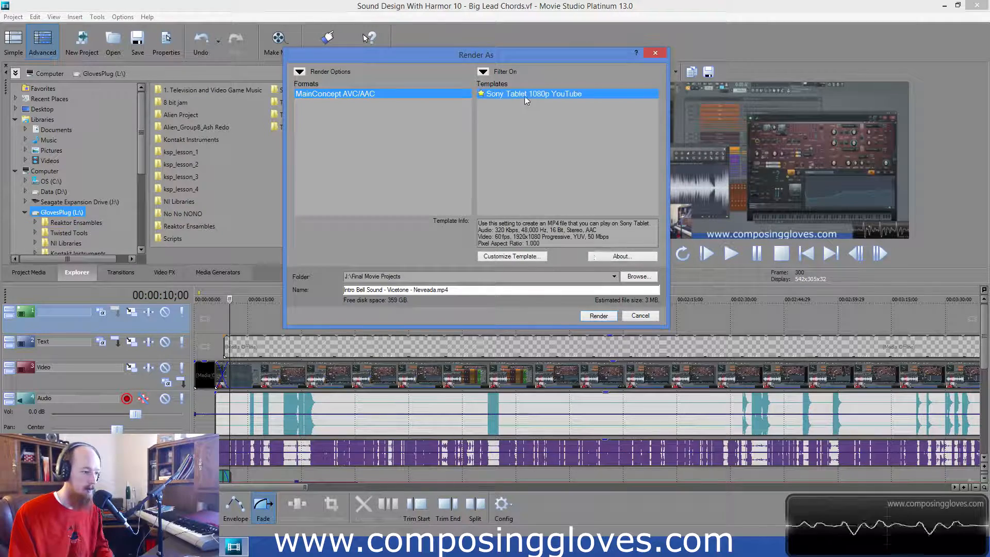
click(599, 315)
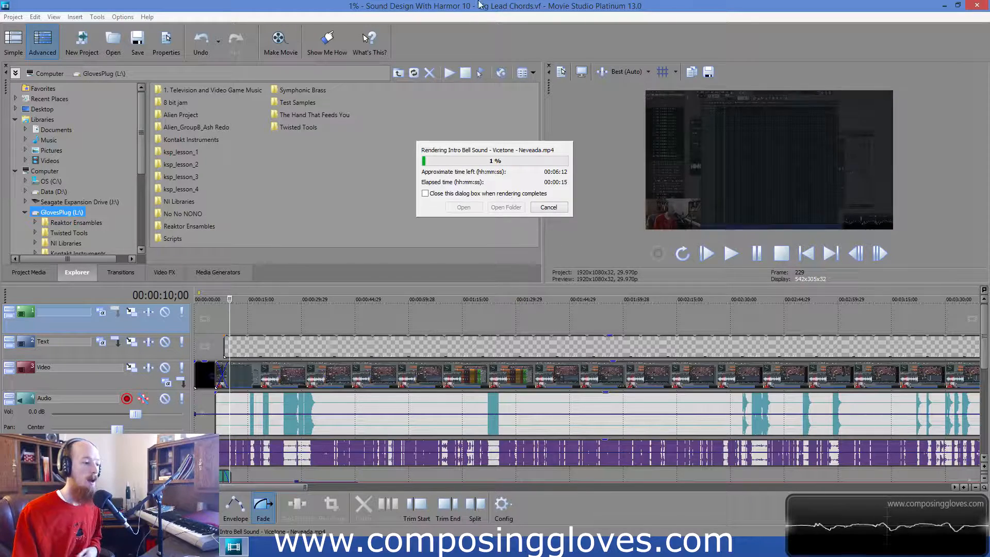
click(425, 194)
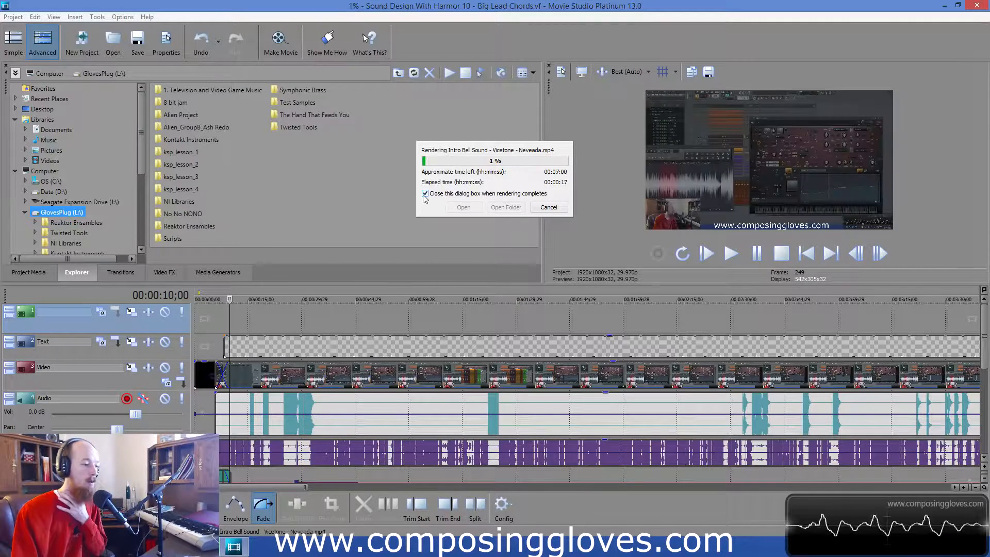
click(425, 194)
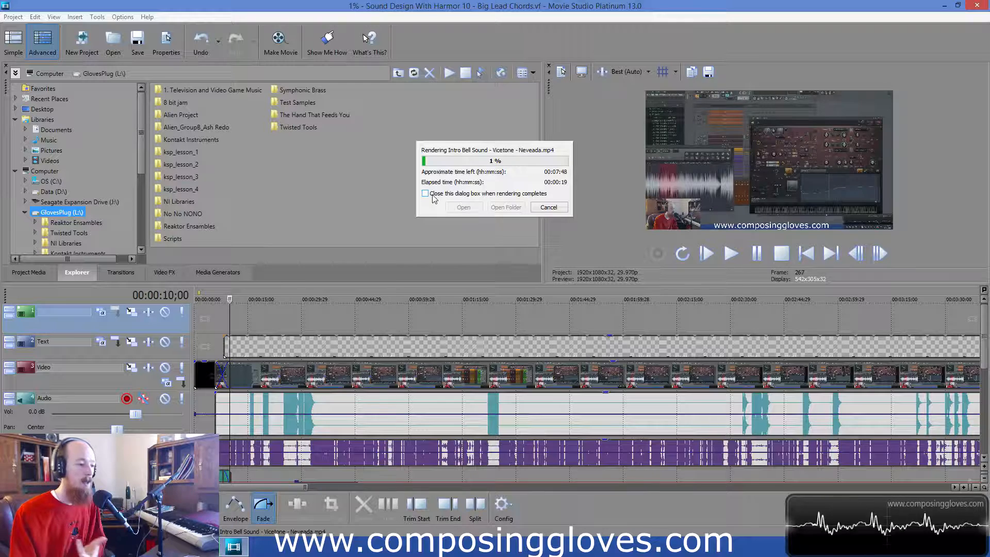